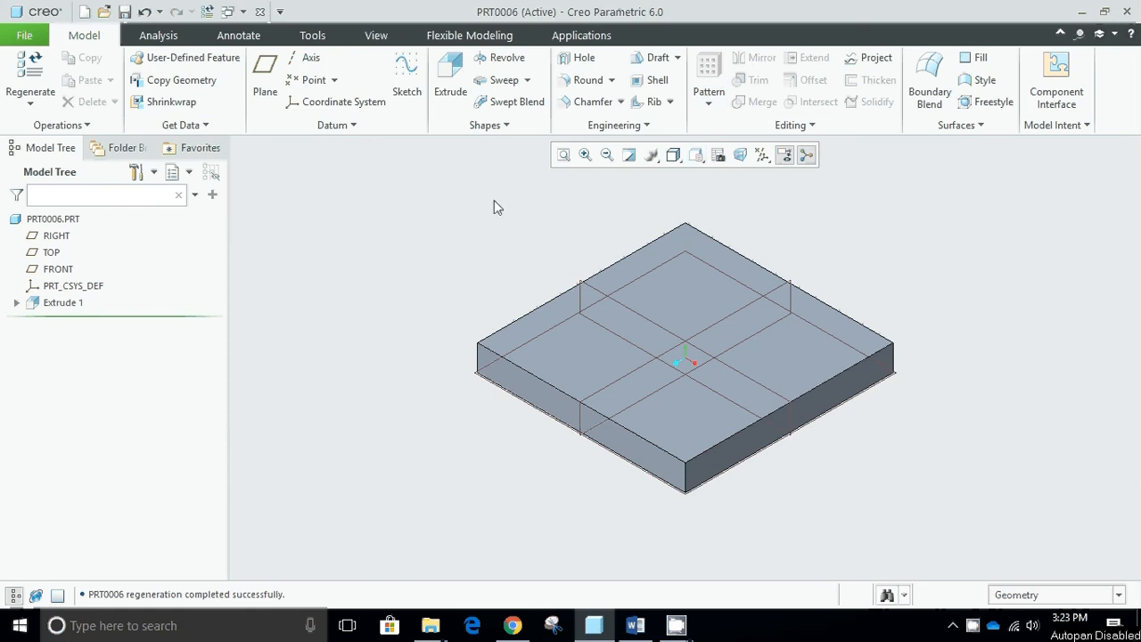
- Start a simple hole on the plate's top face with linear placement, referencing the two top edges that meet at the left corner
left_click(64, 303)
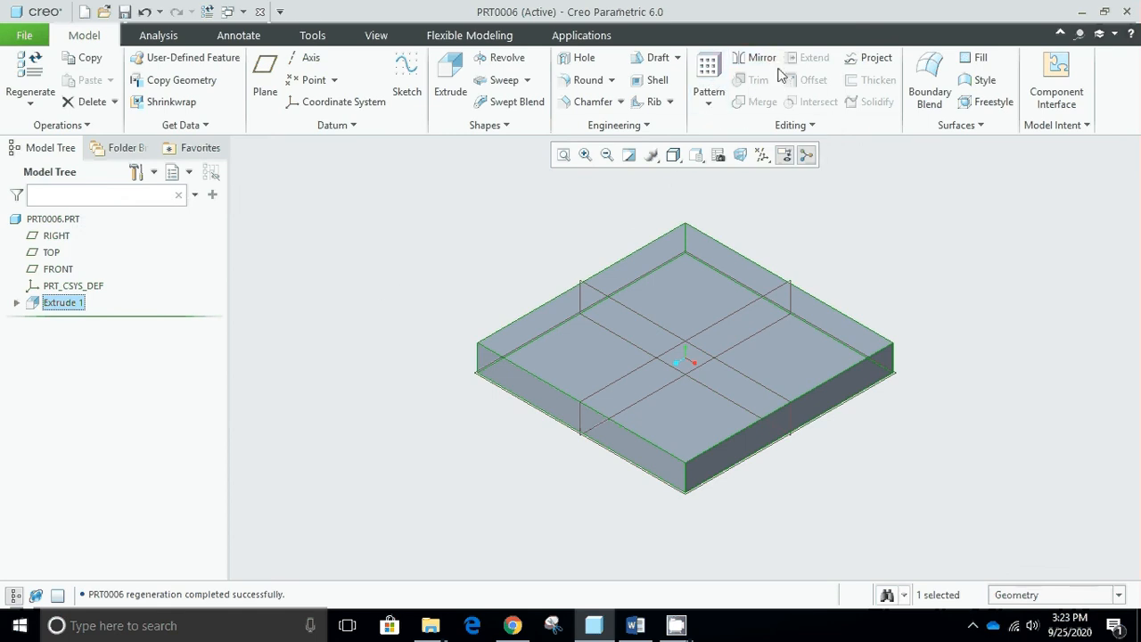
left_click(306, 321)
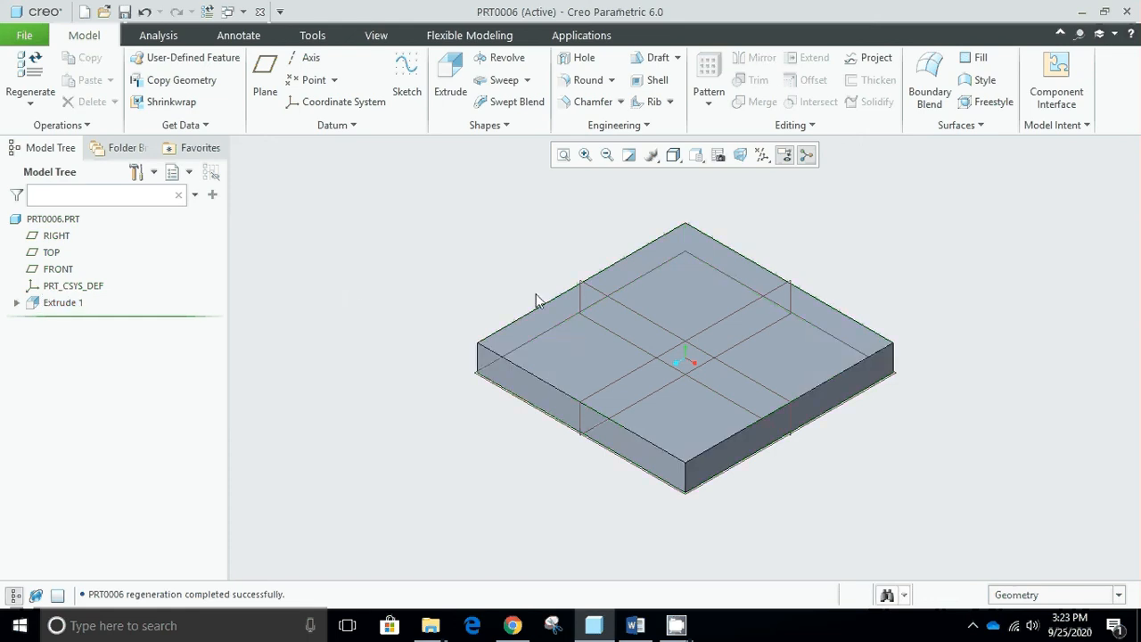
left_click(560, 340)
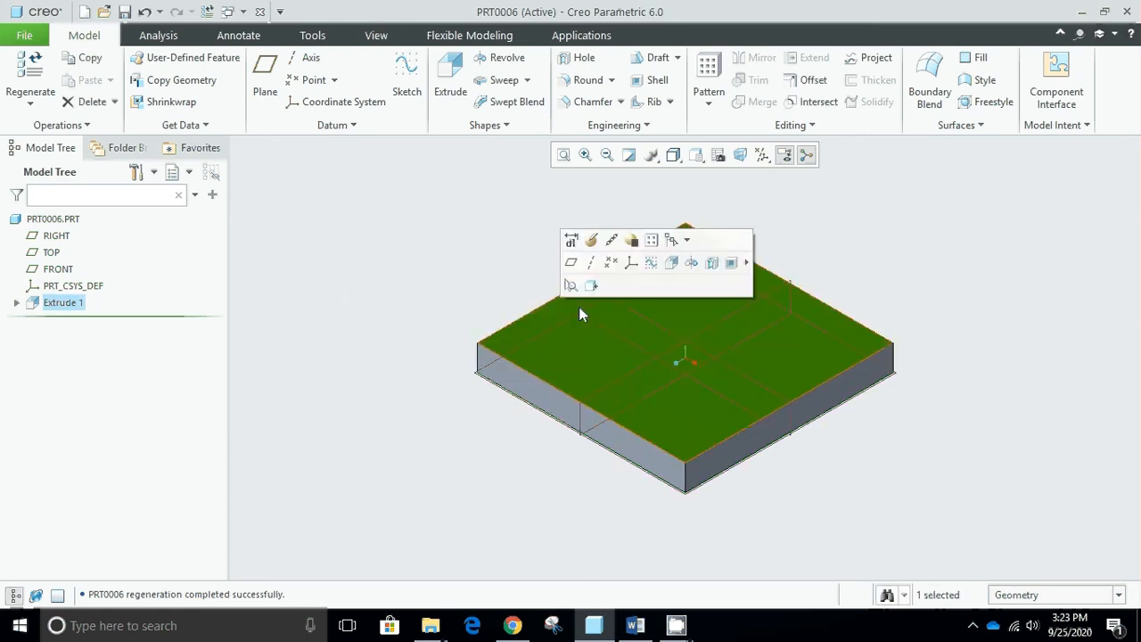
left_click(581, 57)
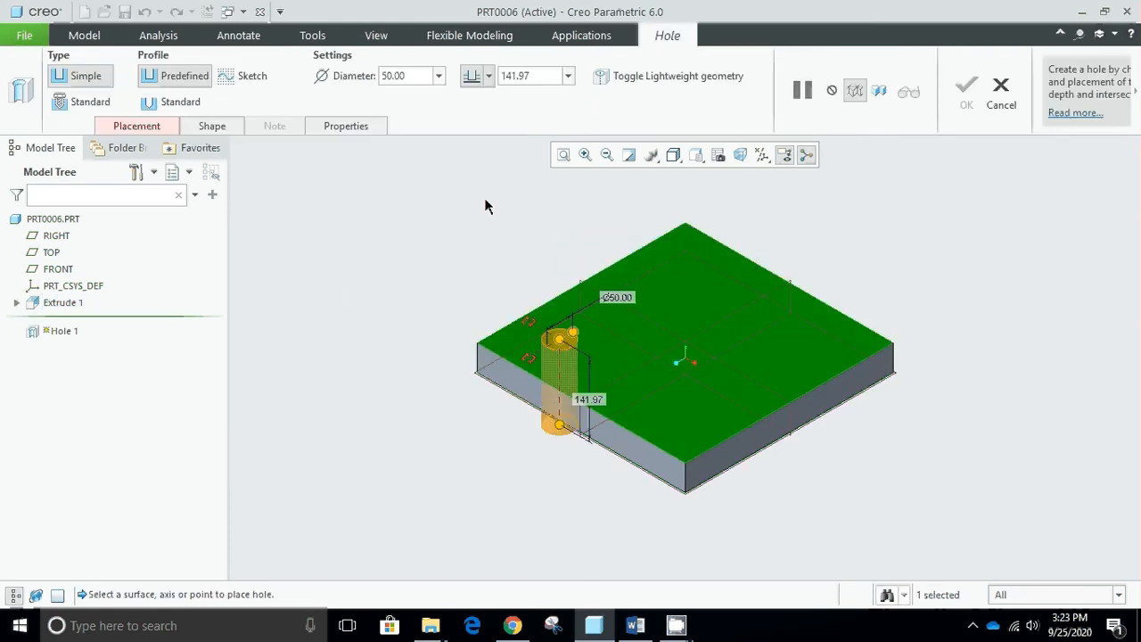
left_click(155, 129)
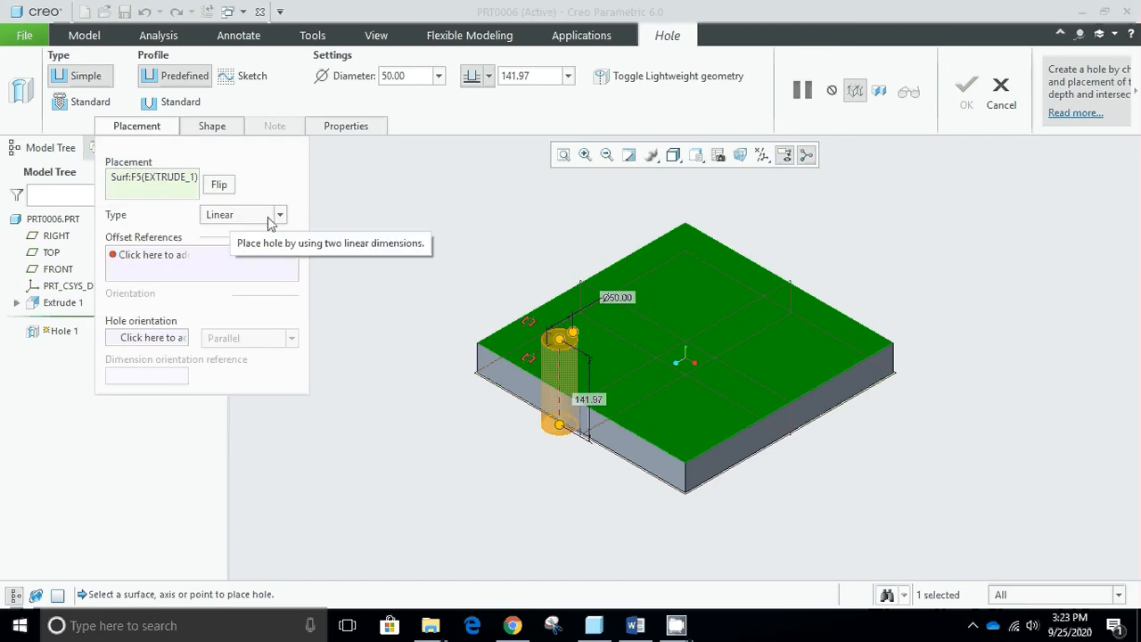
left_click(189, 256)
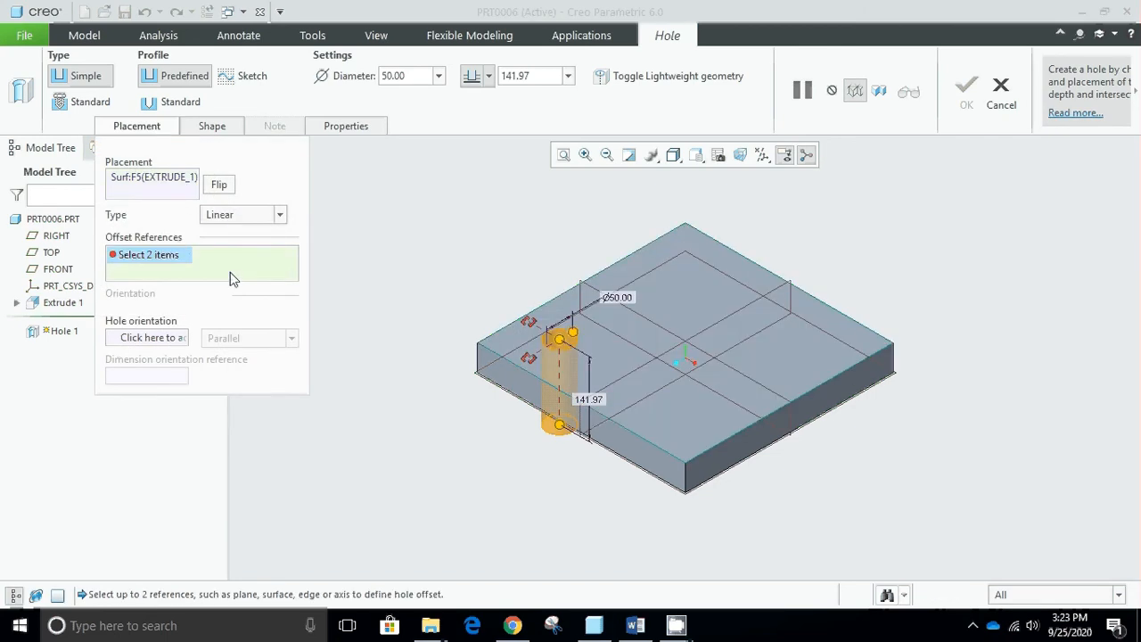
left_click(524, 323)
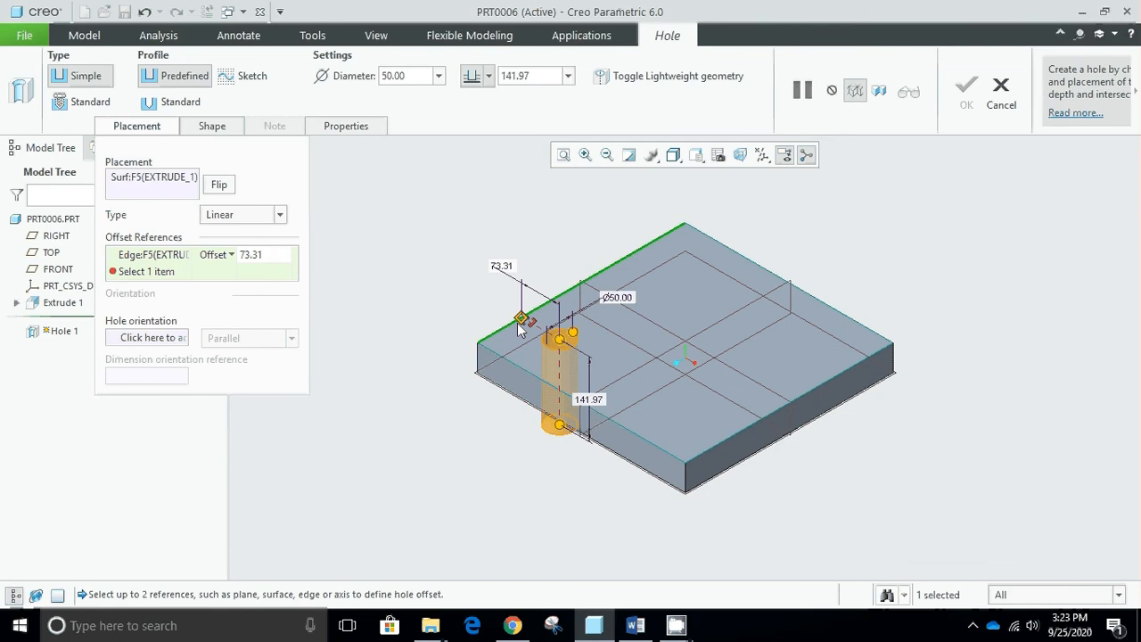
left_click(517, 372)
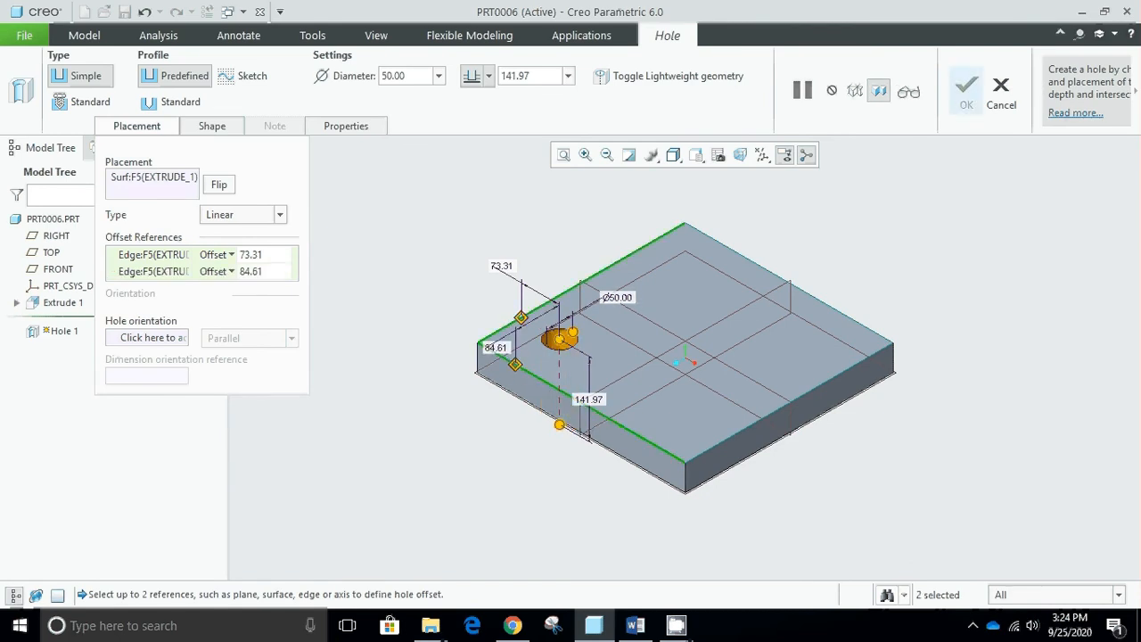
- Set both of the hole's edge offsets to 50
left_click(250, 254)
type("50")
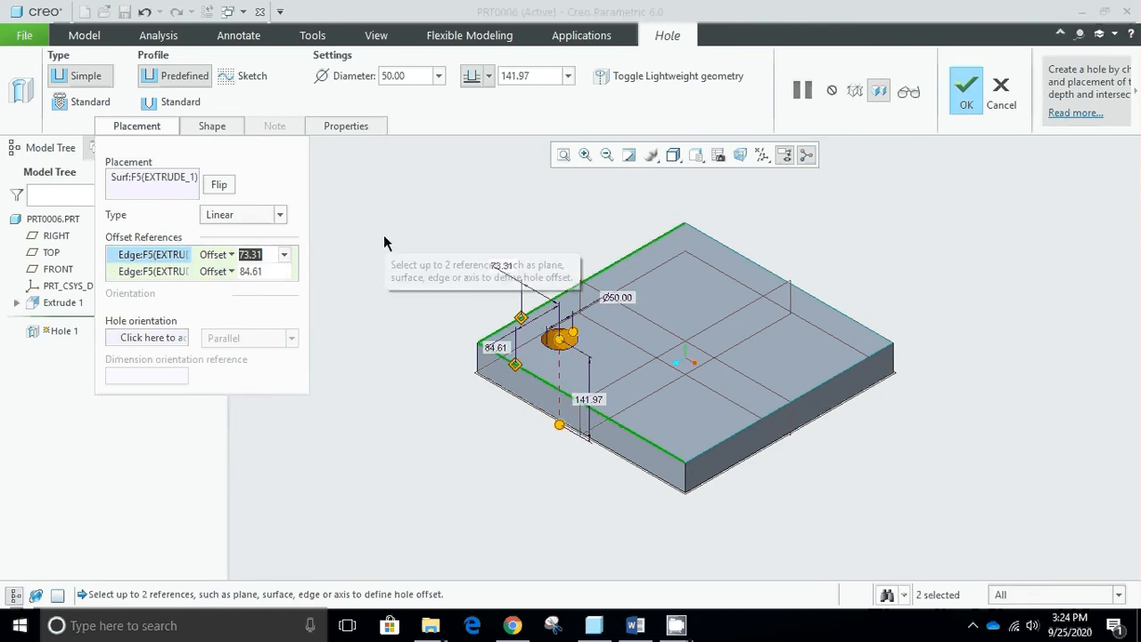
key("Return")
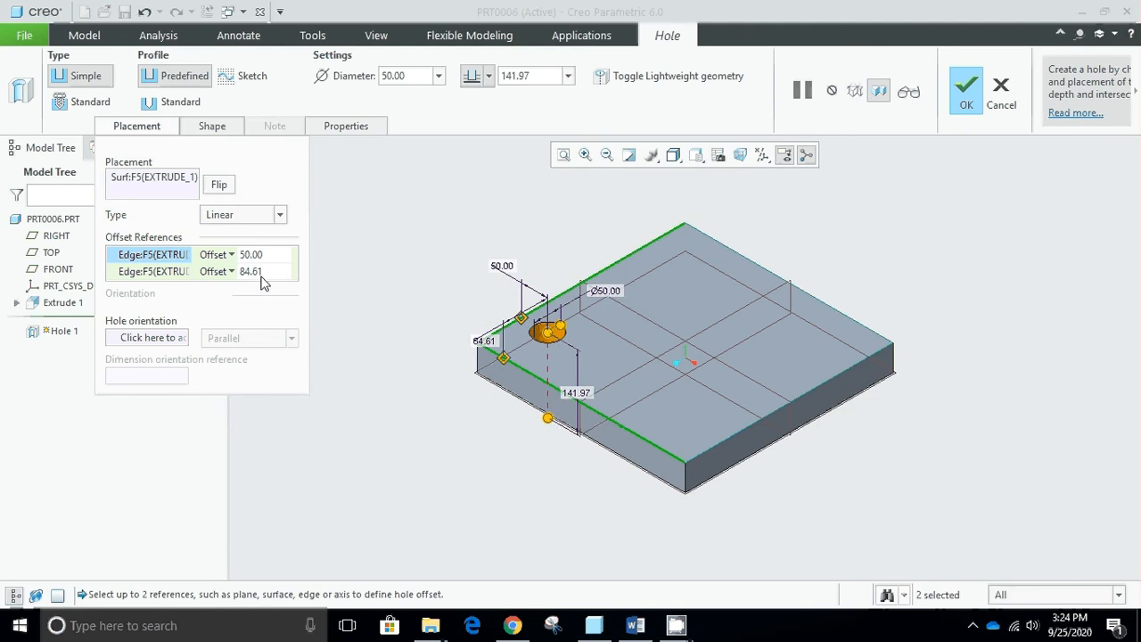
left_click(254, 271)
type("50")
key("Return")
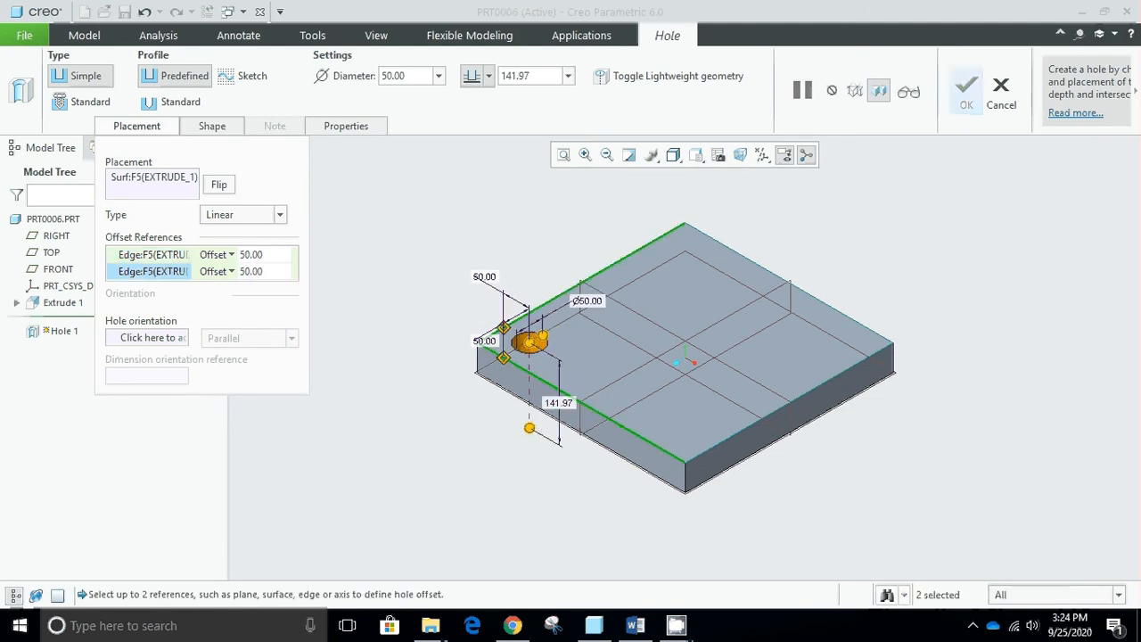
left_click(145, 130)
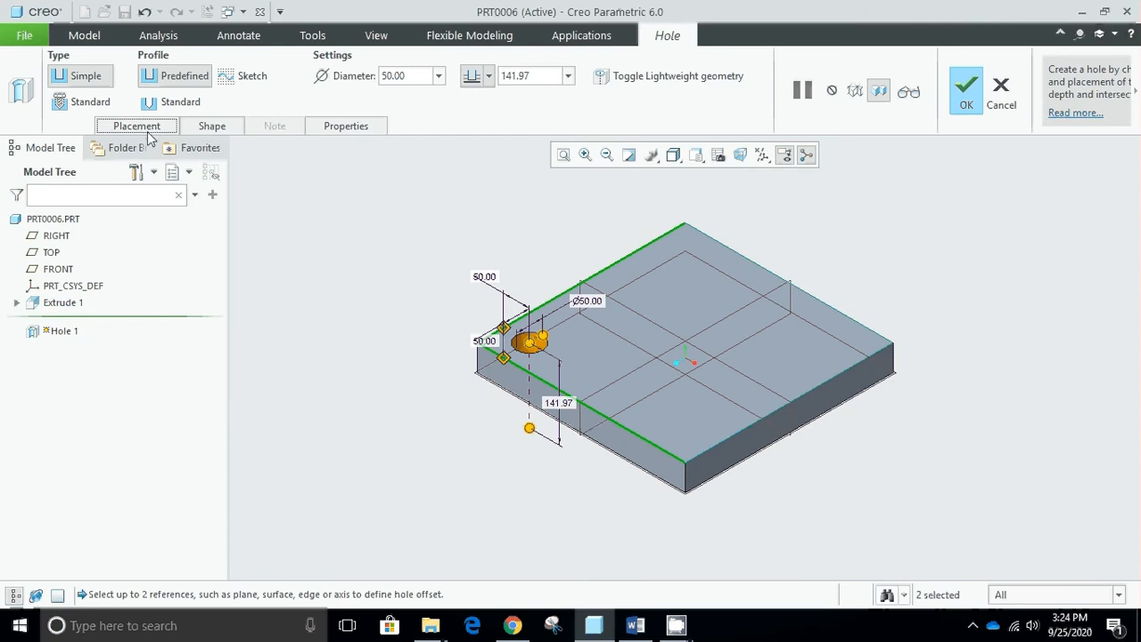
- Give the hole the standard profile with a countersink and complete the feature
left_click(195, 104)
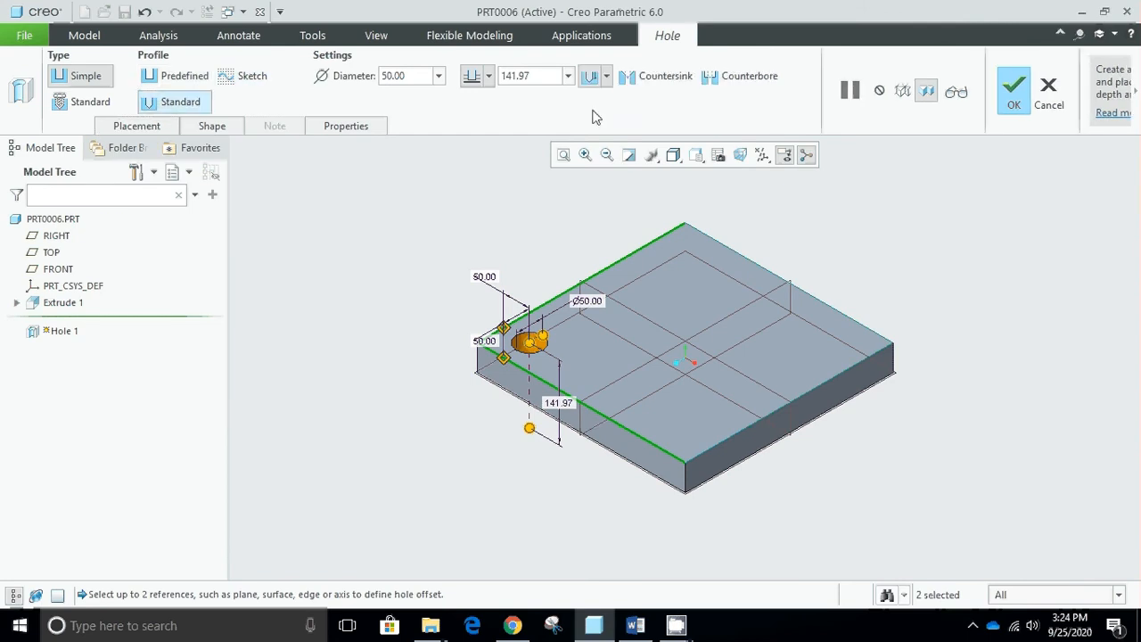
left_click(650, 84)
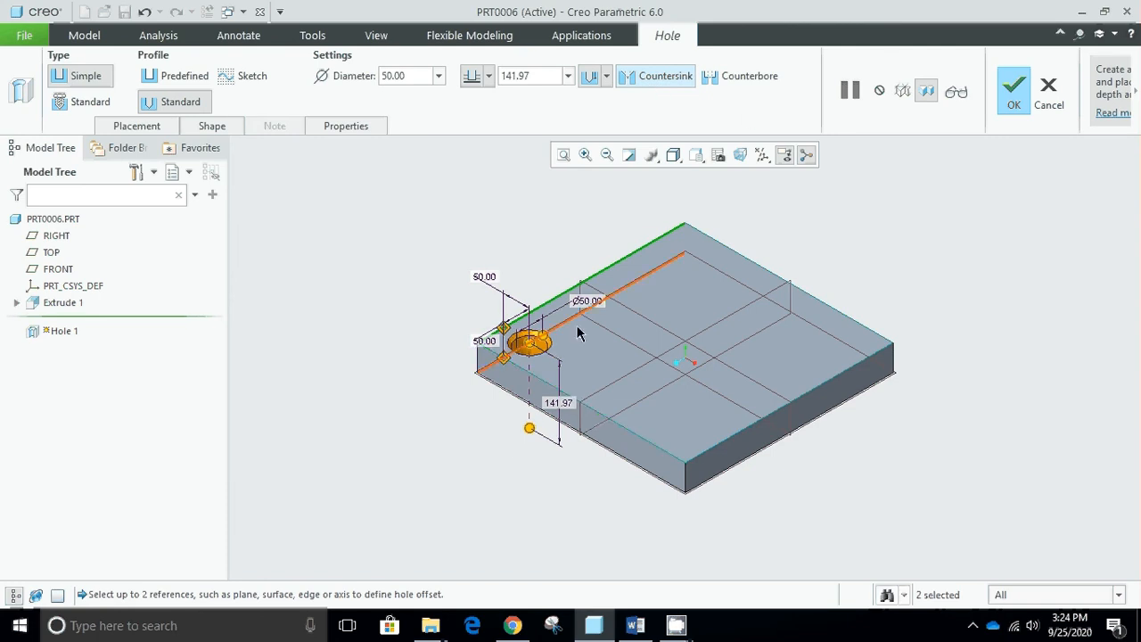
left_click(1017, 98)
left_click(361, 306)
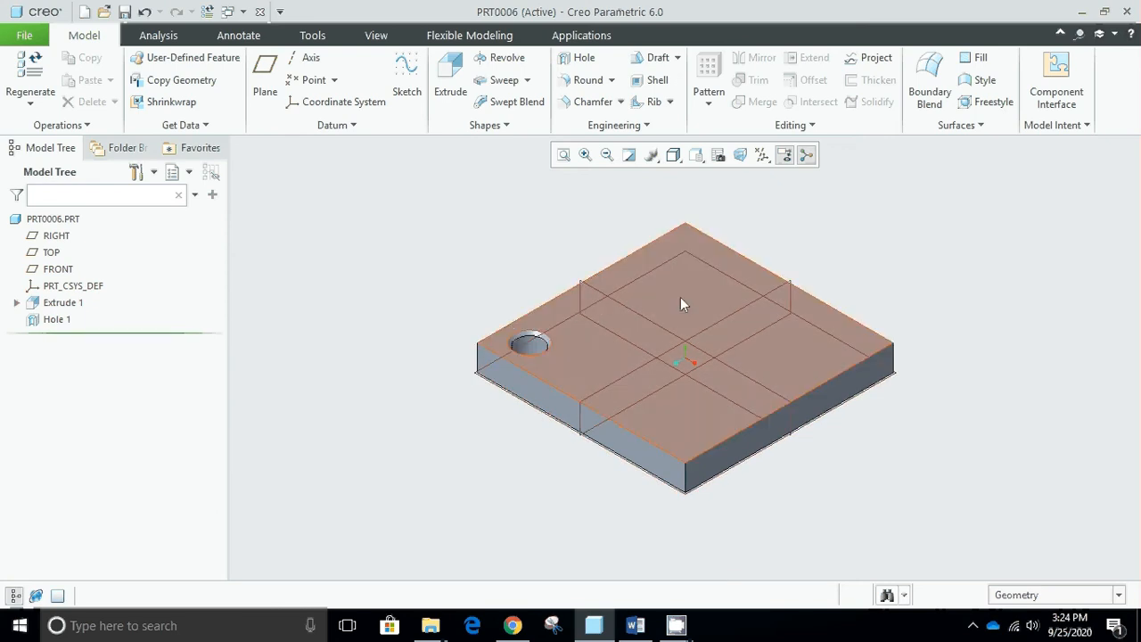
scroll(698, 265, "down", 2)
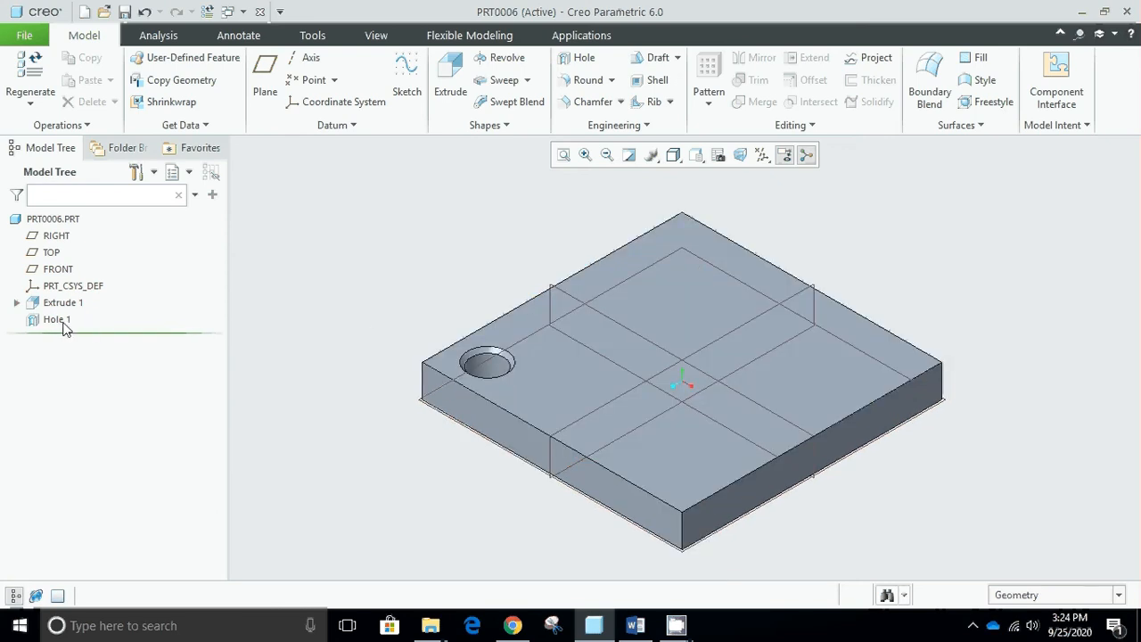
- Start a Dimension pattern of the hole, using its offset from the upper-left edge as first direction with an increment of 150
left_click(59, 323)
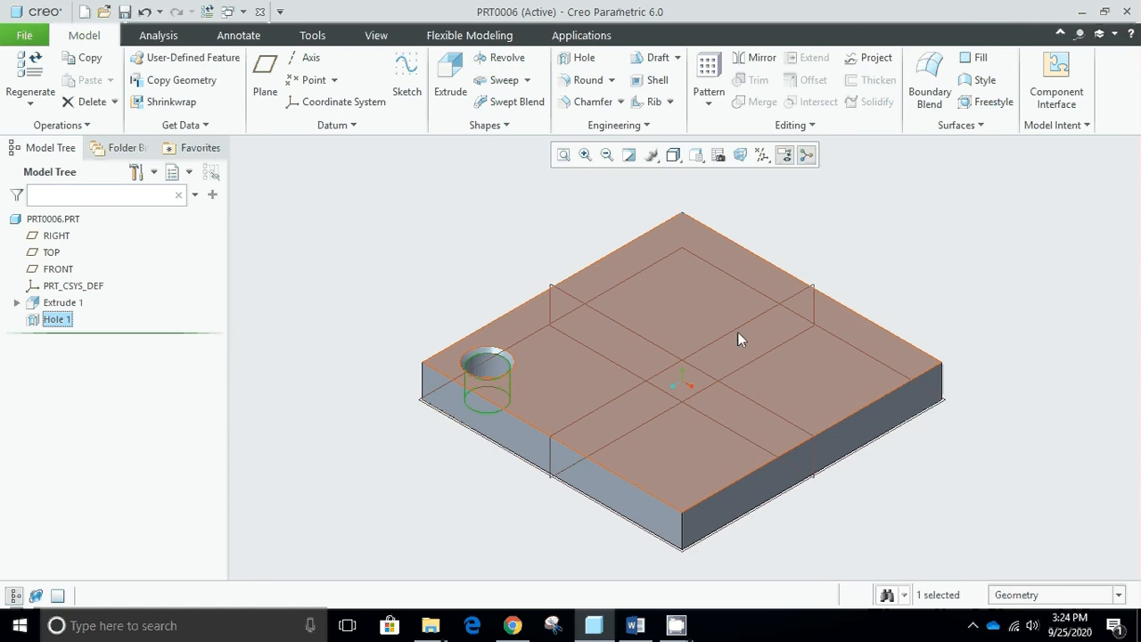
left_click(872, 258)
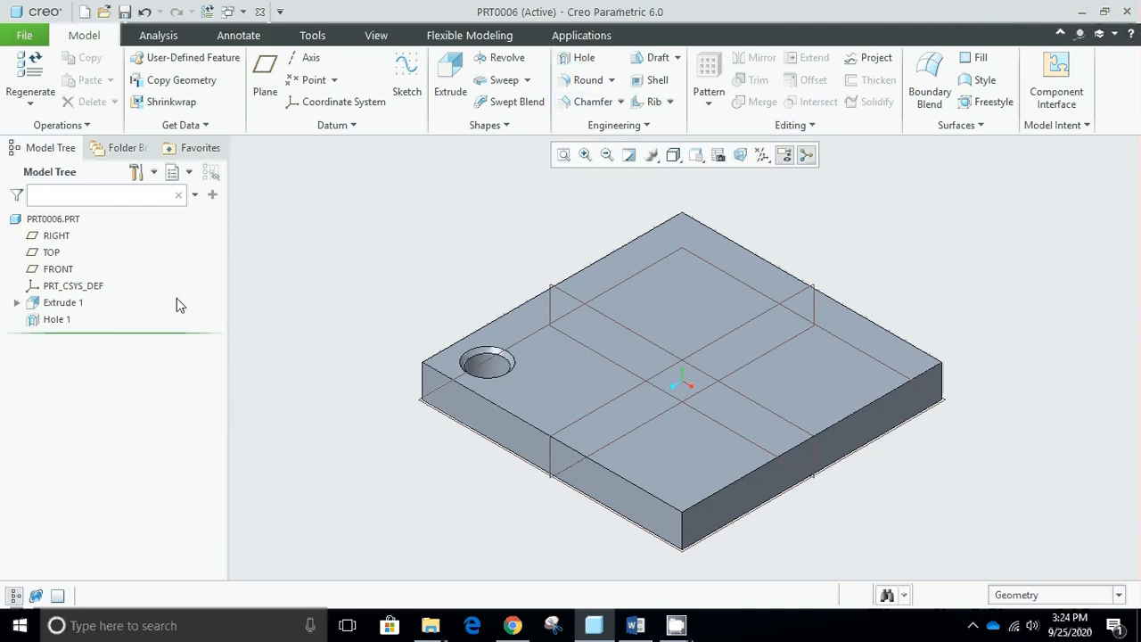
left_click(55, 319)
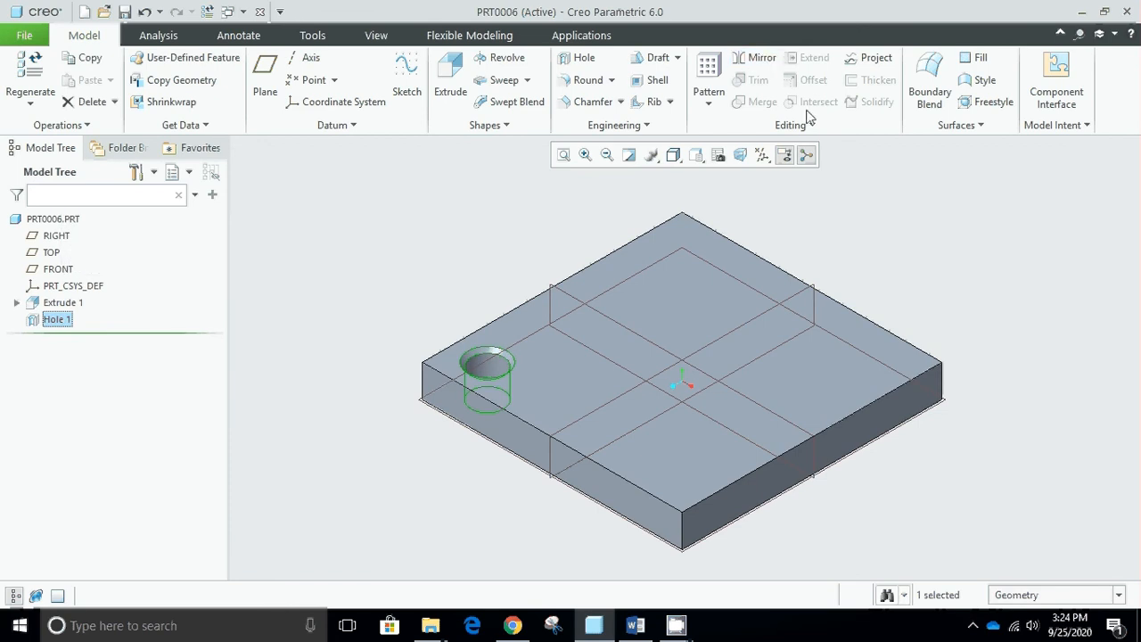
left_click(715, 70)
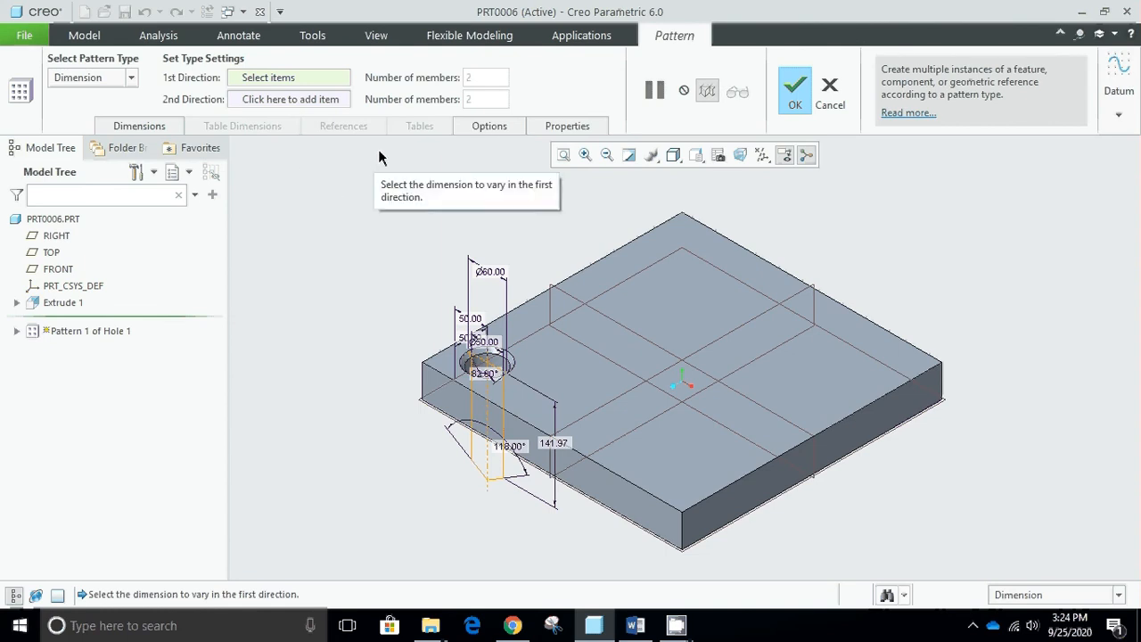
left_click(133, 79)
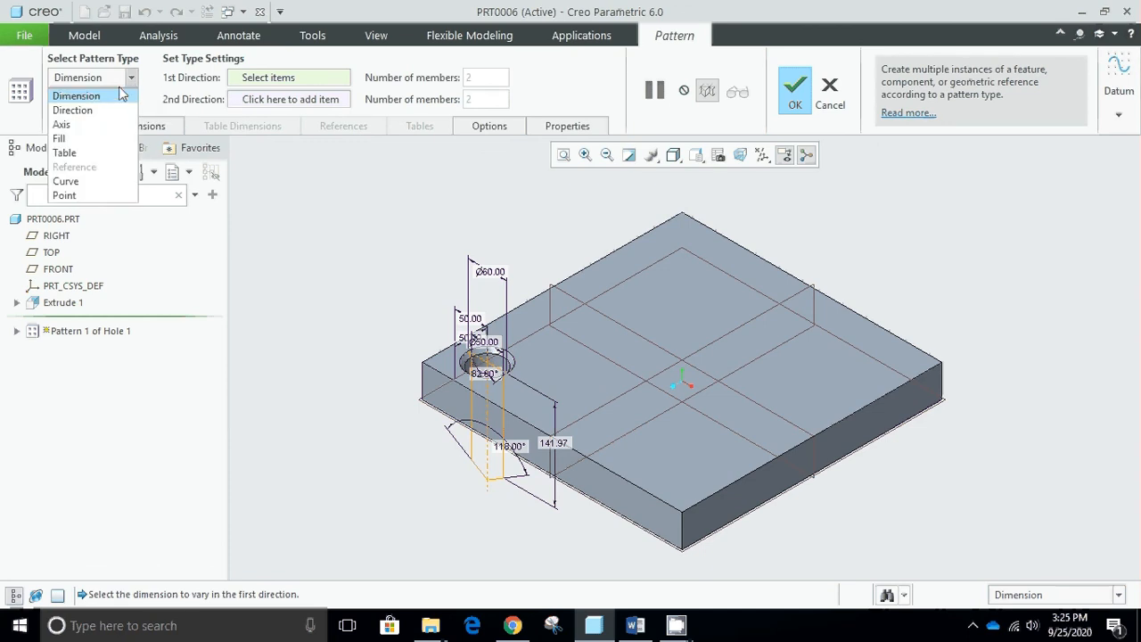
left_click(117, 98)
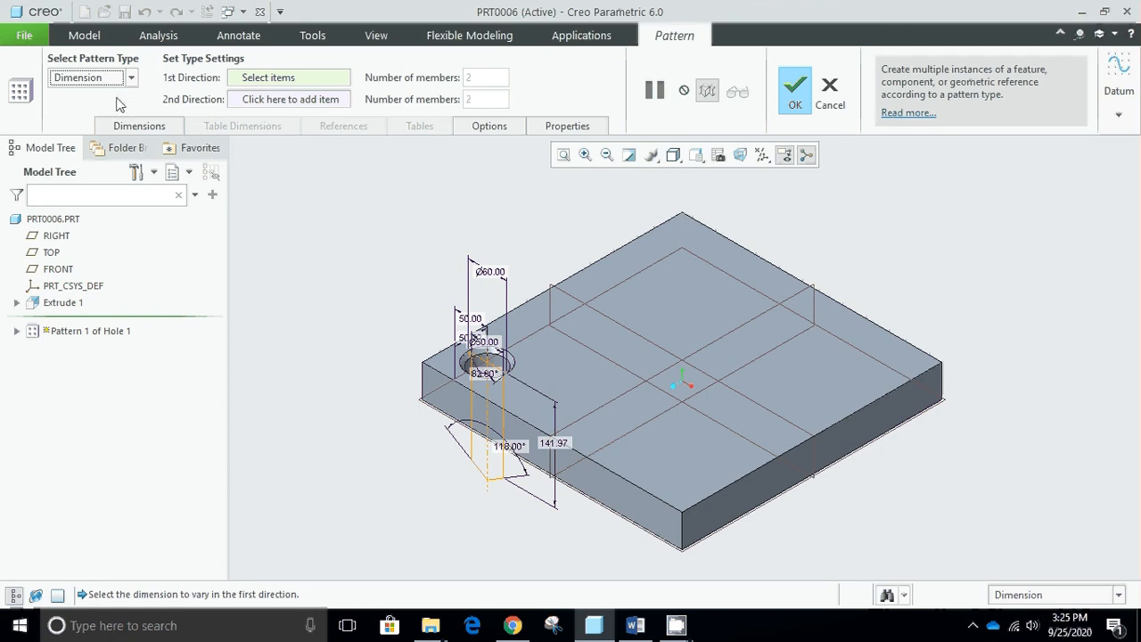
left_click(278, 82)
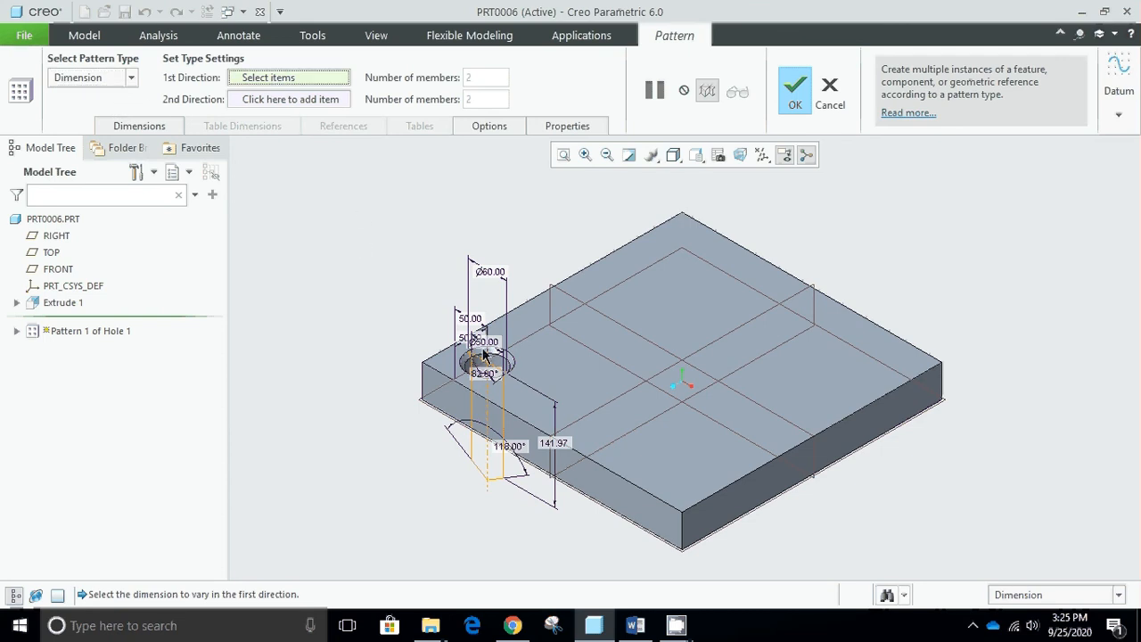
scroll(484, 353, "up", 5)
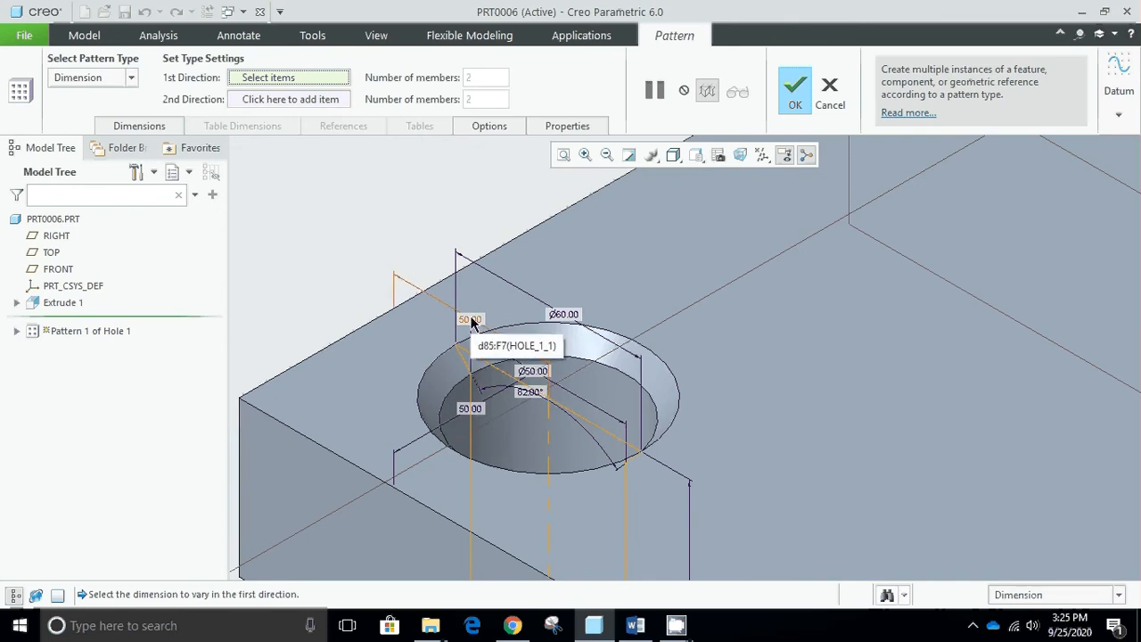
left_click(473, 323)
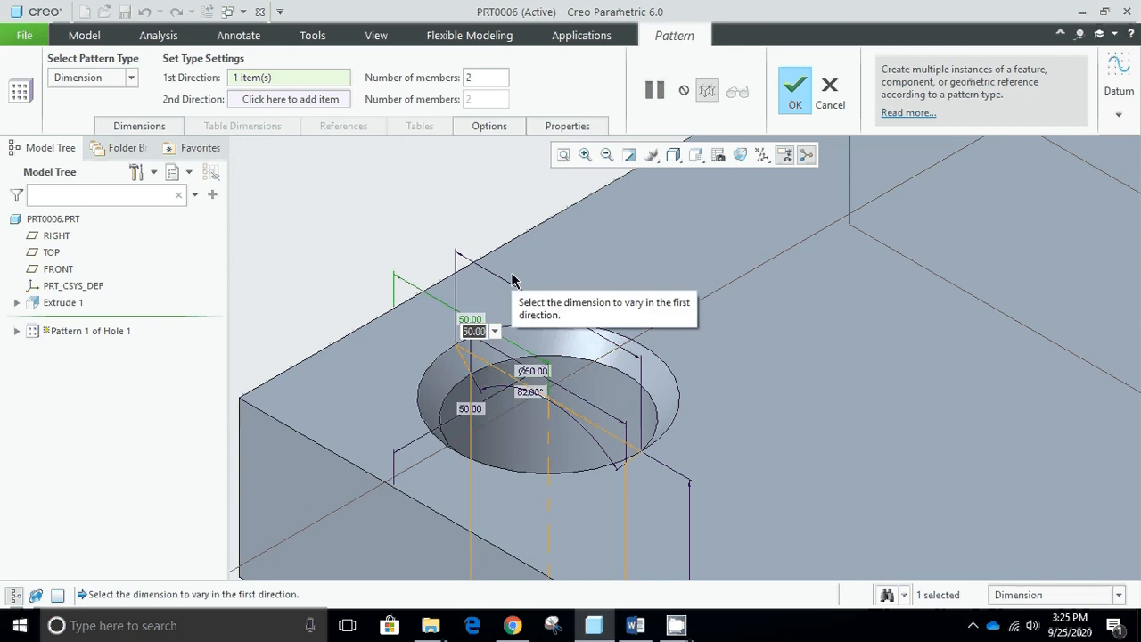
type("150")
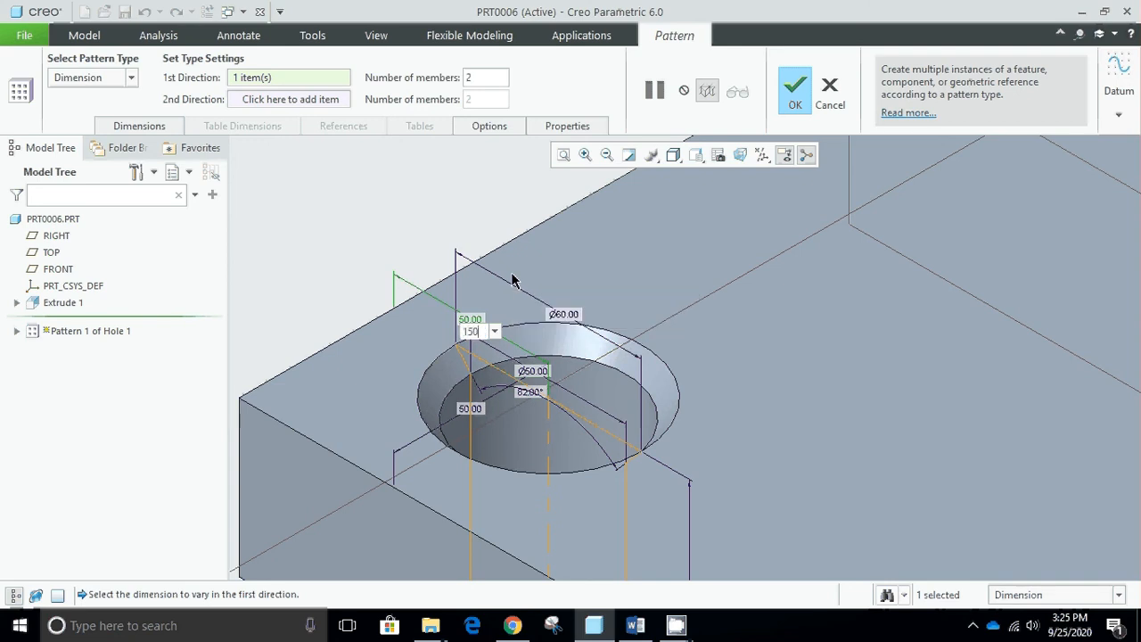
key("Return")
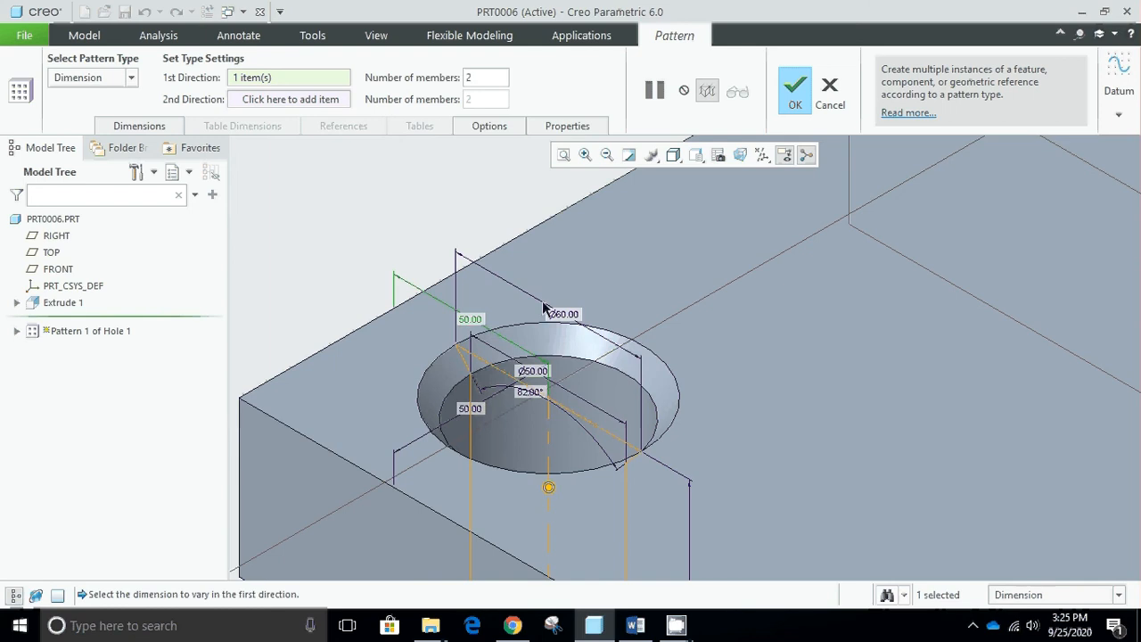
- Set the number of pattern members in the first direction to 3
scroll(545, 308, "down", 5)
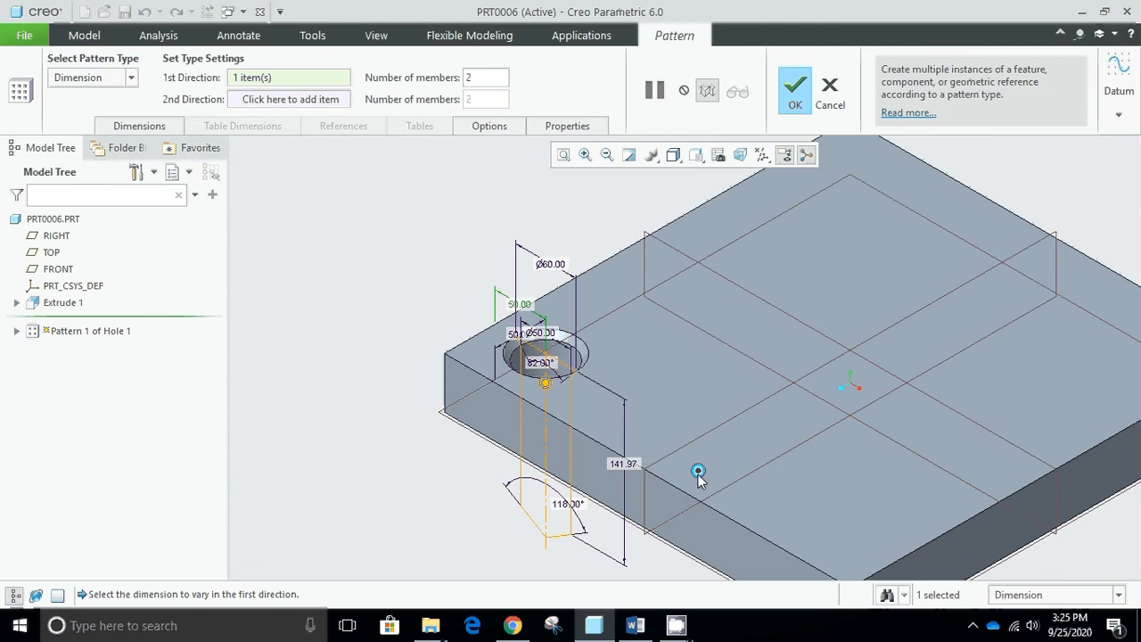
left_click(501, 81)
key("BackSpace")
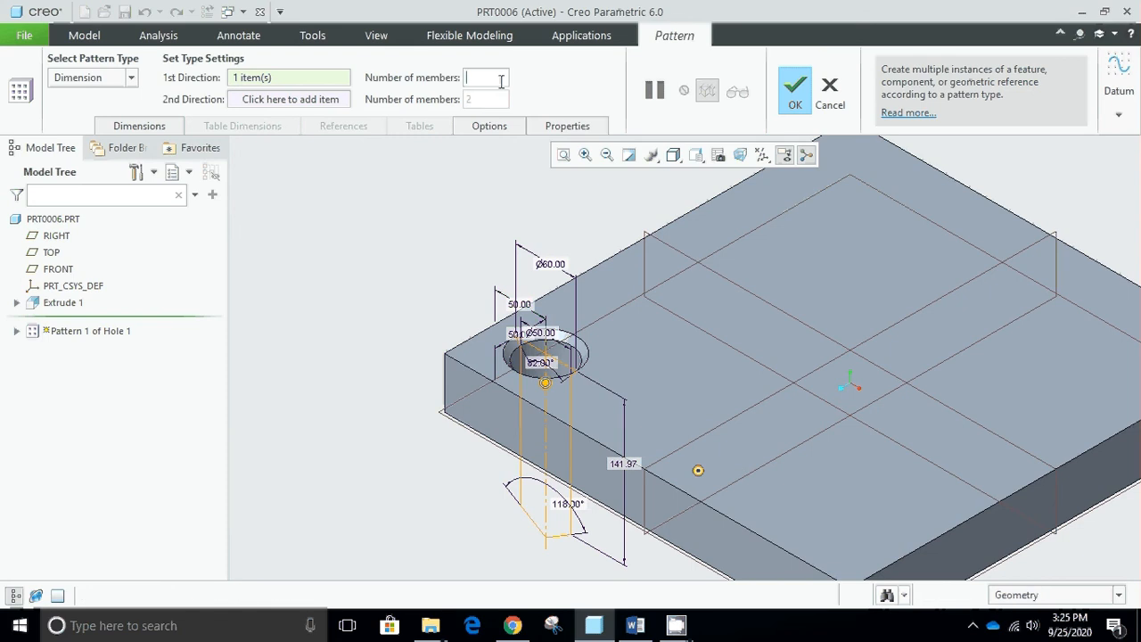
key("Return")
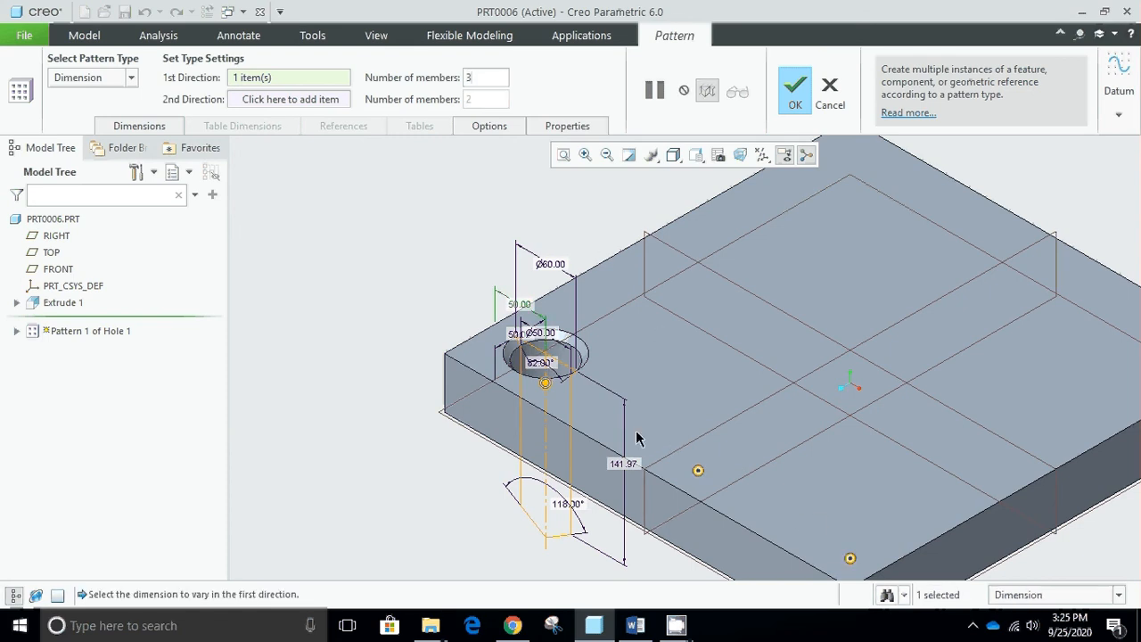
- Use the hole's offset from the lower-left edge as the pattern's second direction with an increment of 100
left_click(250, 100)
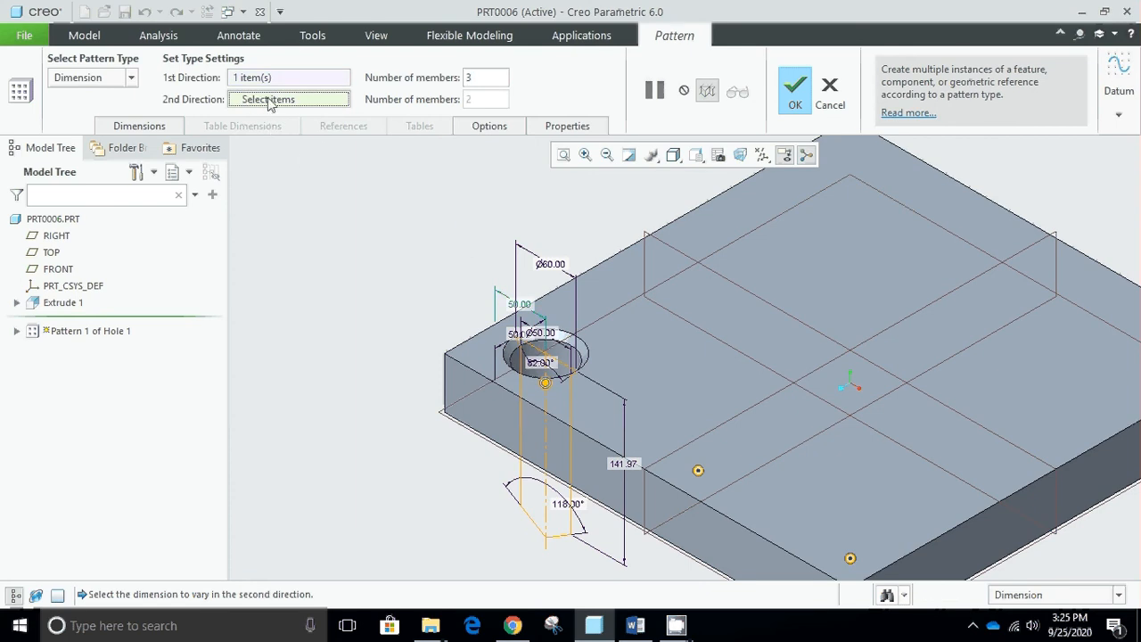
scroll(527, 324, "down", 1)
scroll(528, 346, "up", 3)
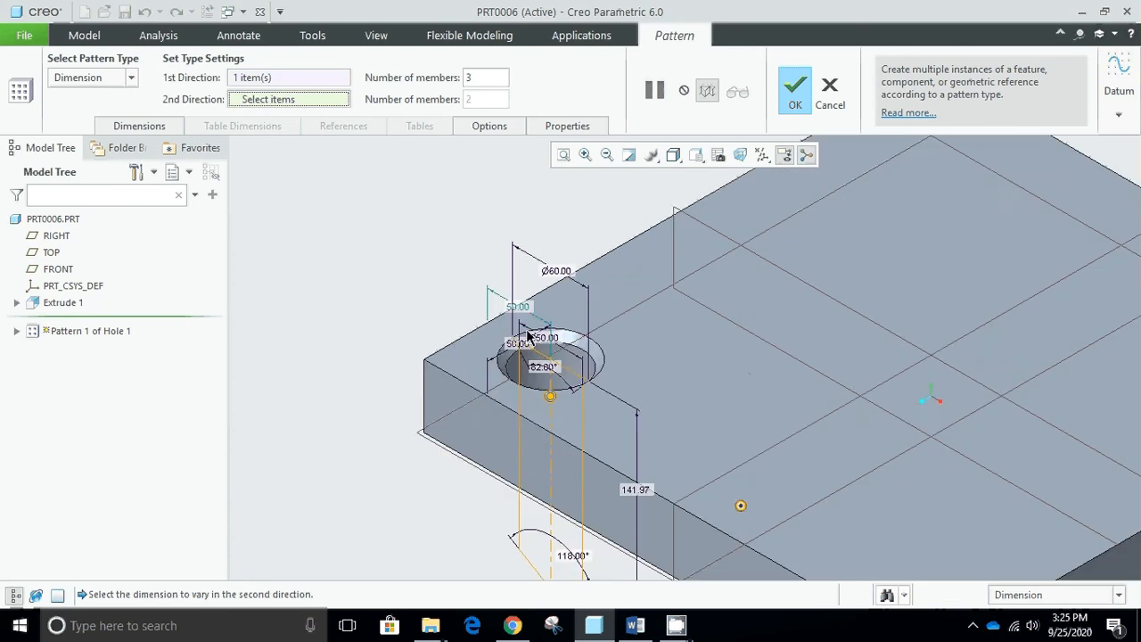
scroll(527, 345, "up", 1)
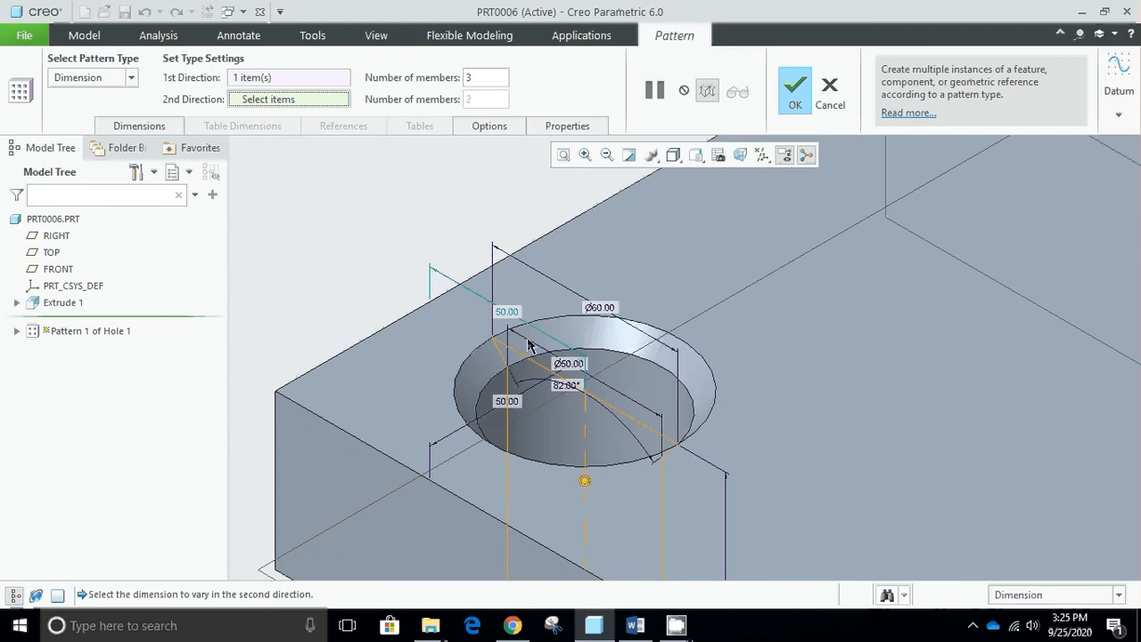
left_click(499, 408)
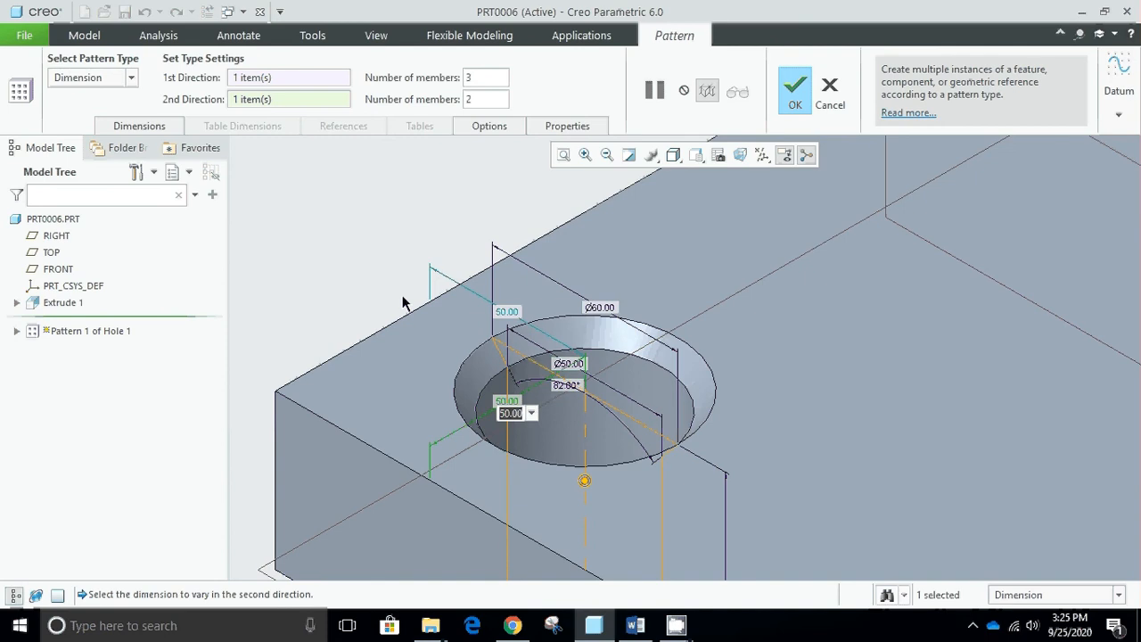
type("100")
key("Return")
scroll(428, 310, "down", 5)
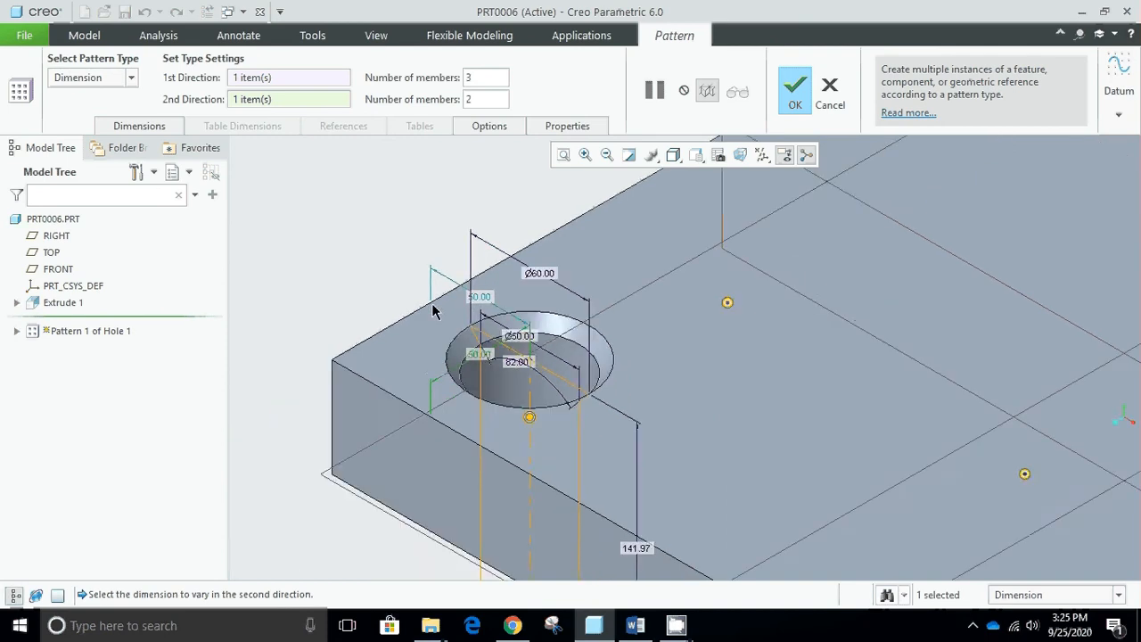
- Set the number of pattern members in the second direction to 4
left_click(483, 96)
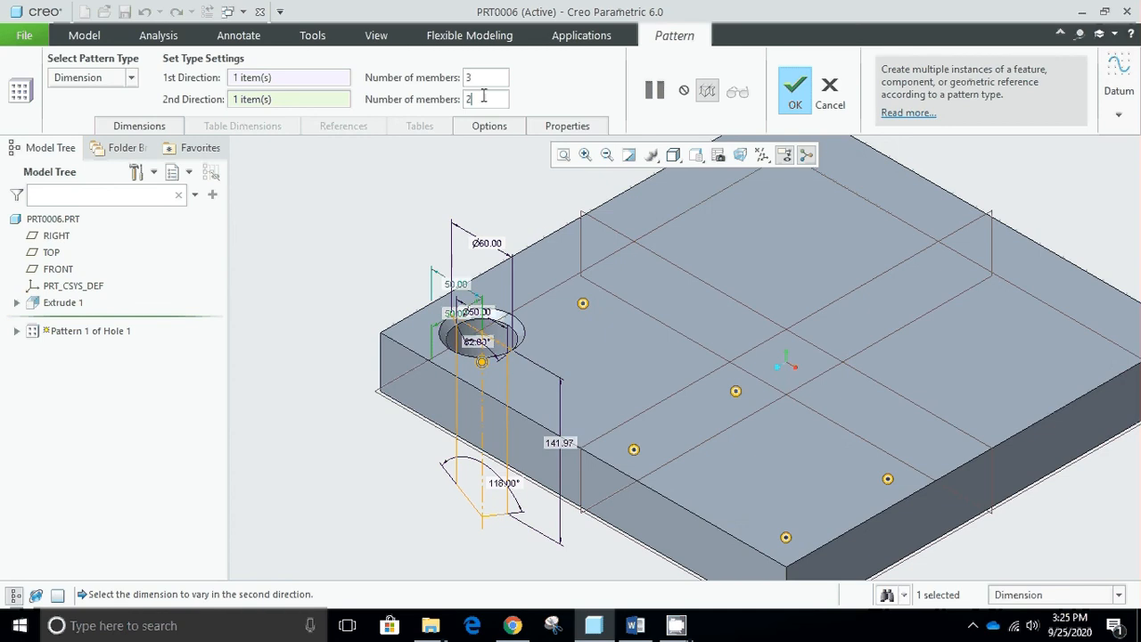
key("BackSpace")
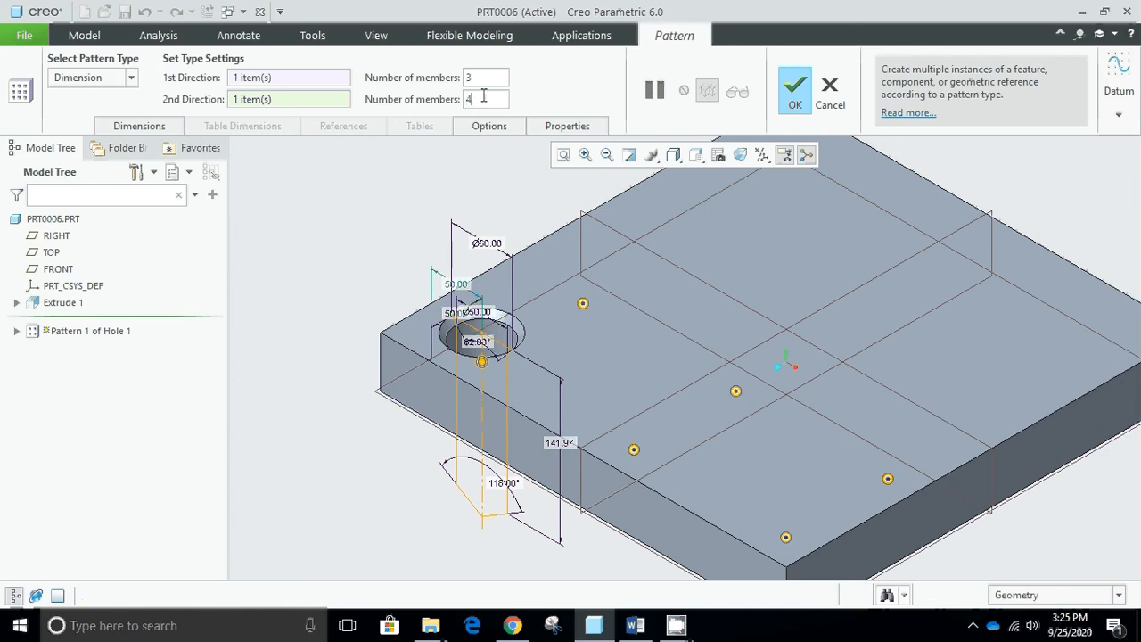
key("Return")
scroll(604, 309, "down", 3)
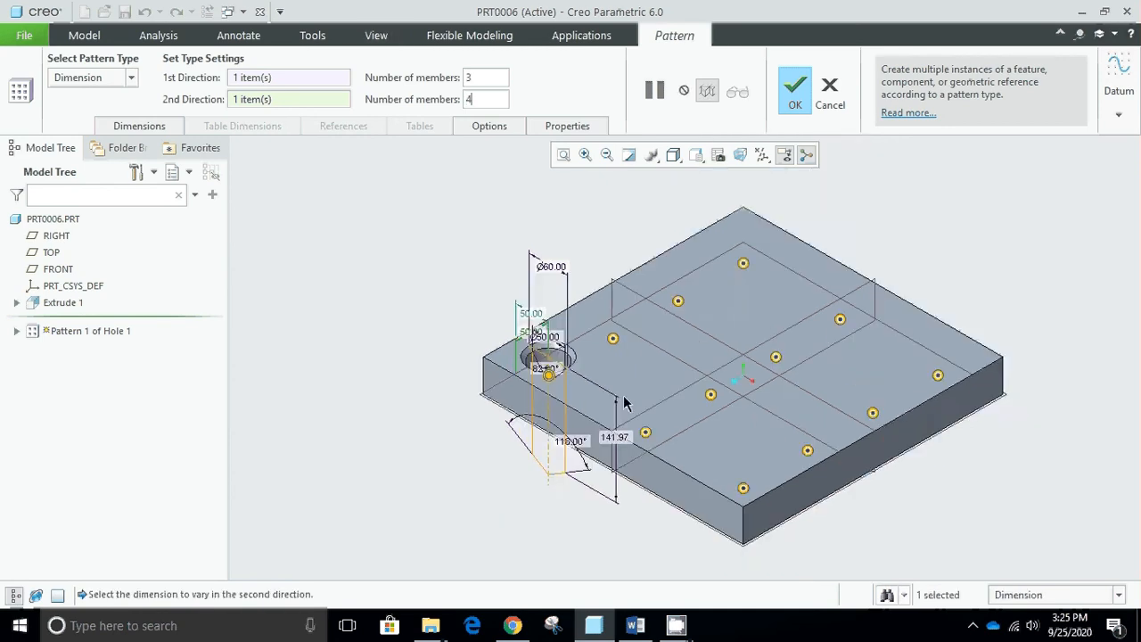
- Exclude the two inner members of the middle row and complete the Dimension pattern
scroll(813, 422, "up", 2)
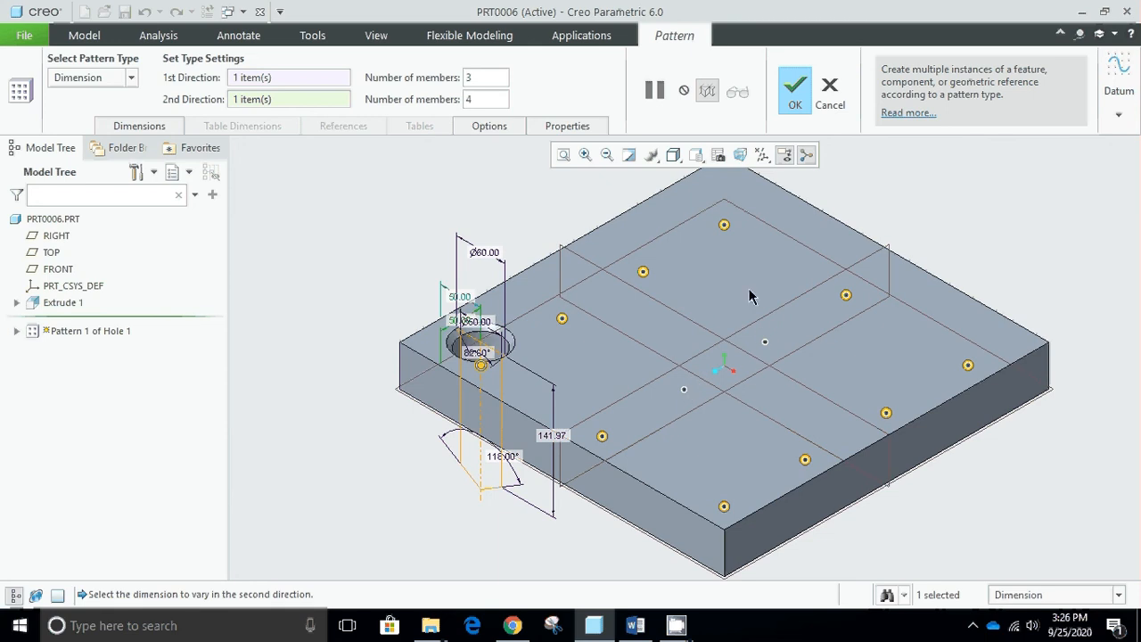
left_click(798, 100)
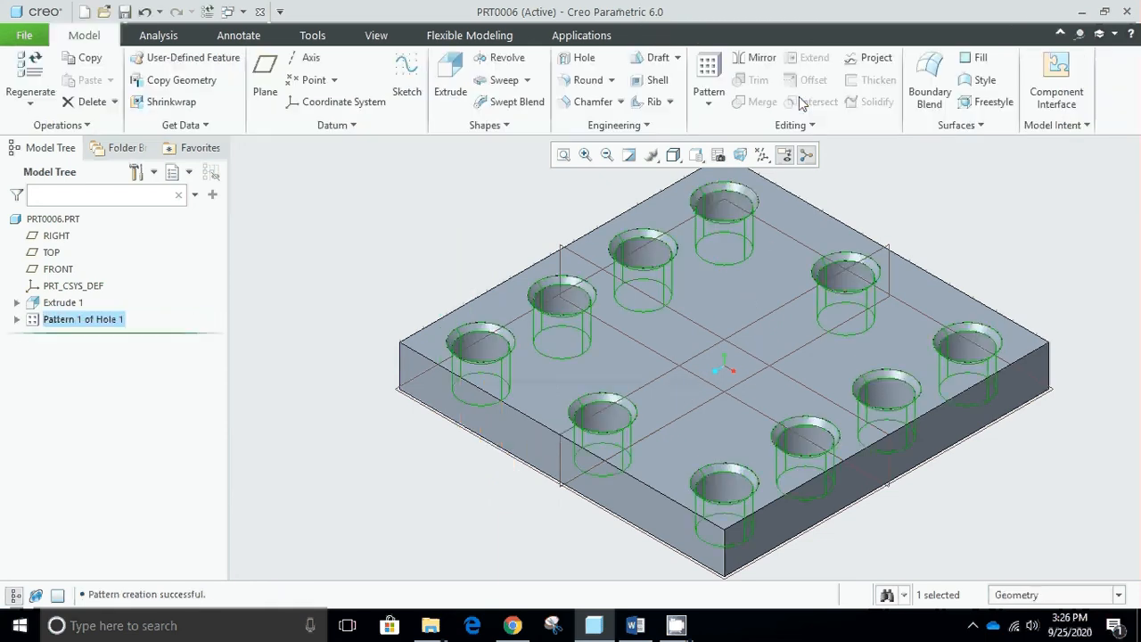
left_click(401, 247)
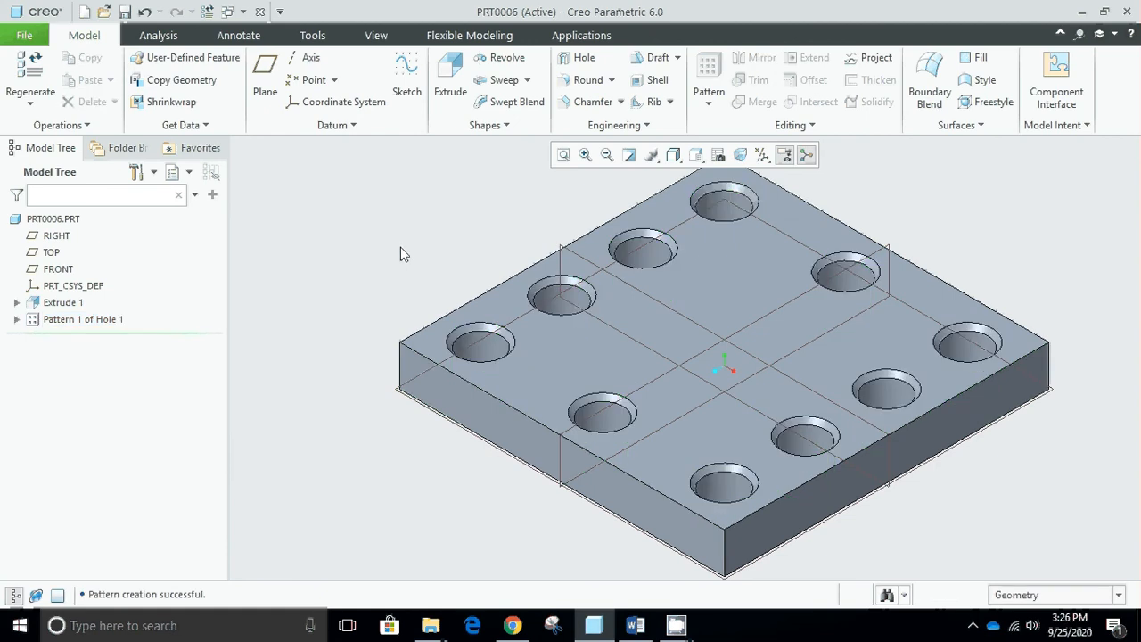
scroll(881, 244, "up", 4)
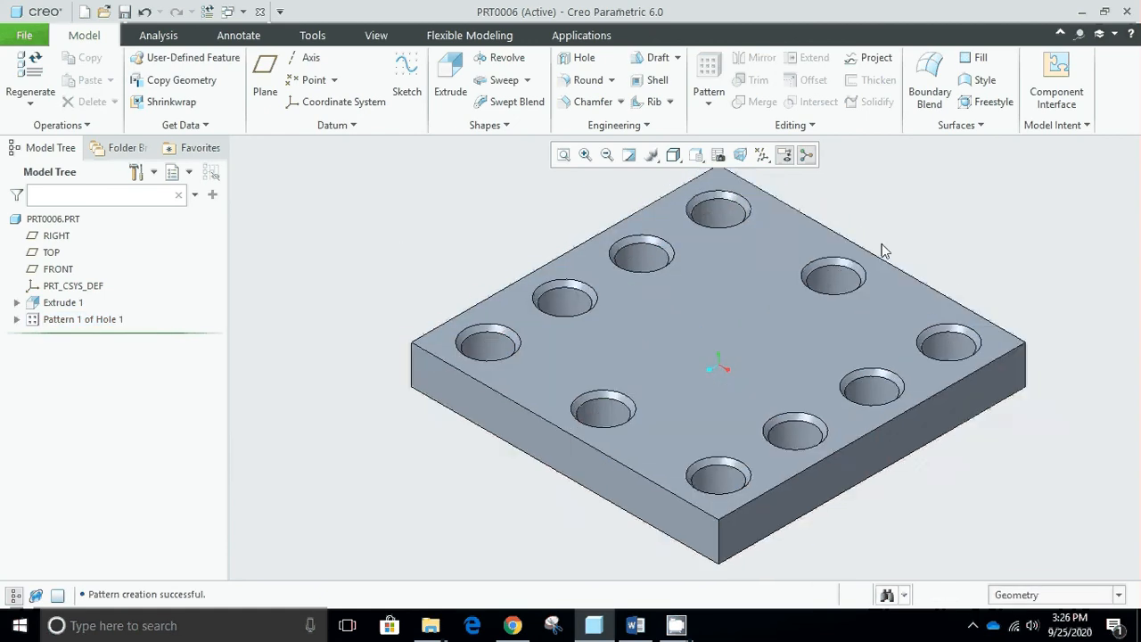
middle_click_drag(798, 330, 805, 409)
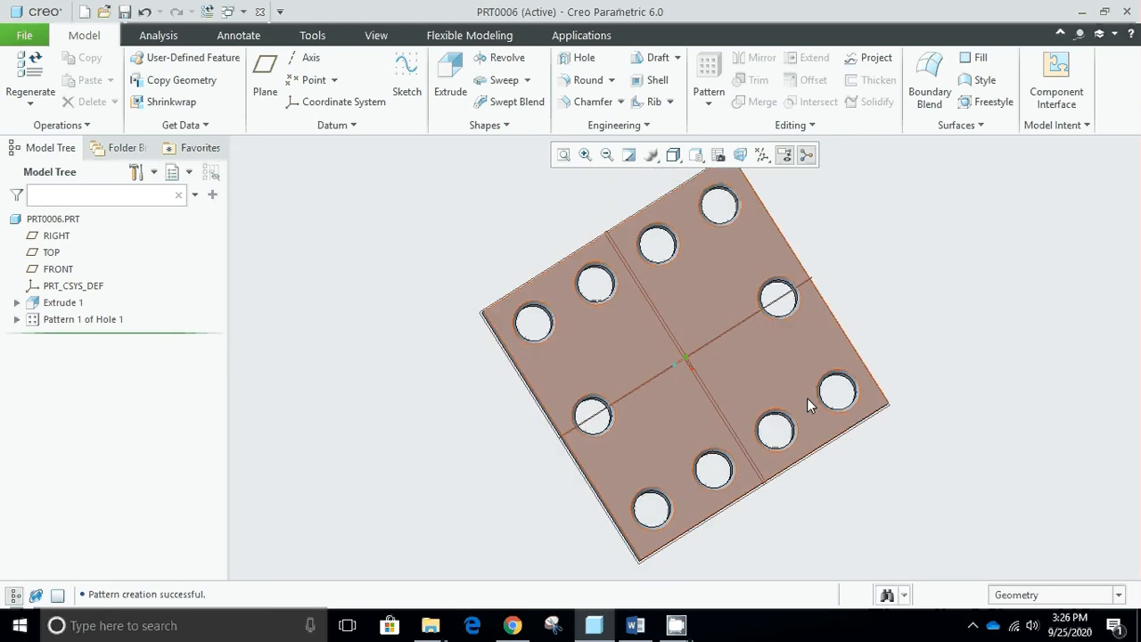
key("ctrl+d")
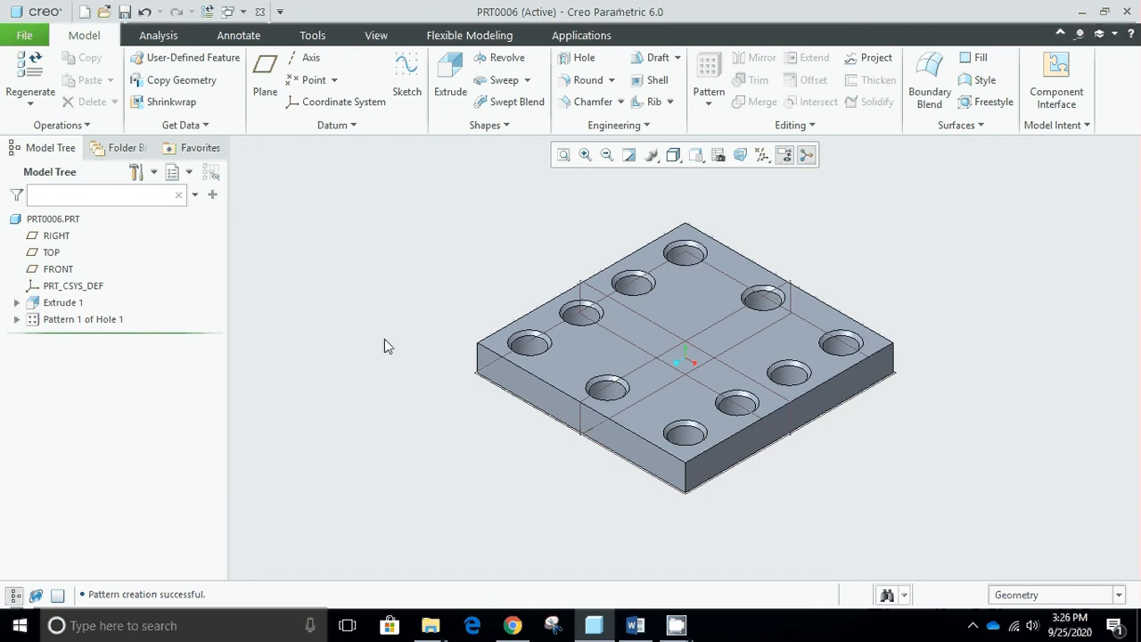
- Delete the hole pattern while keeping the original corner hole
left_click(84, 319)
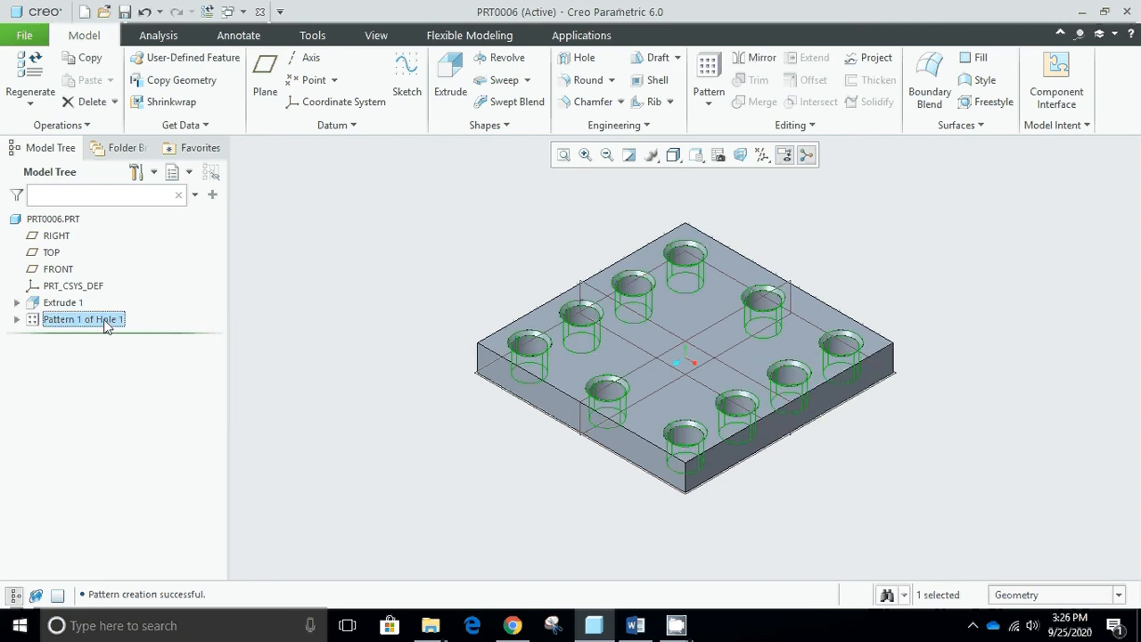
right_click(105, 323)
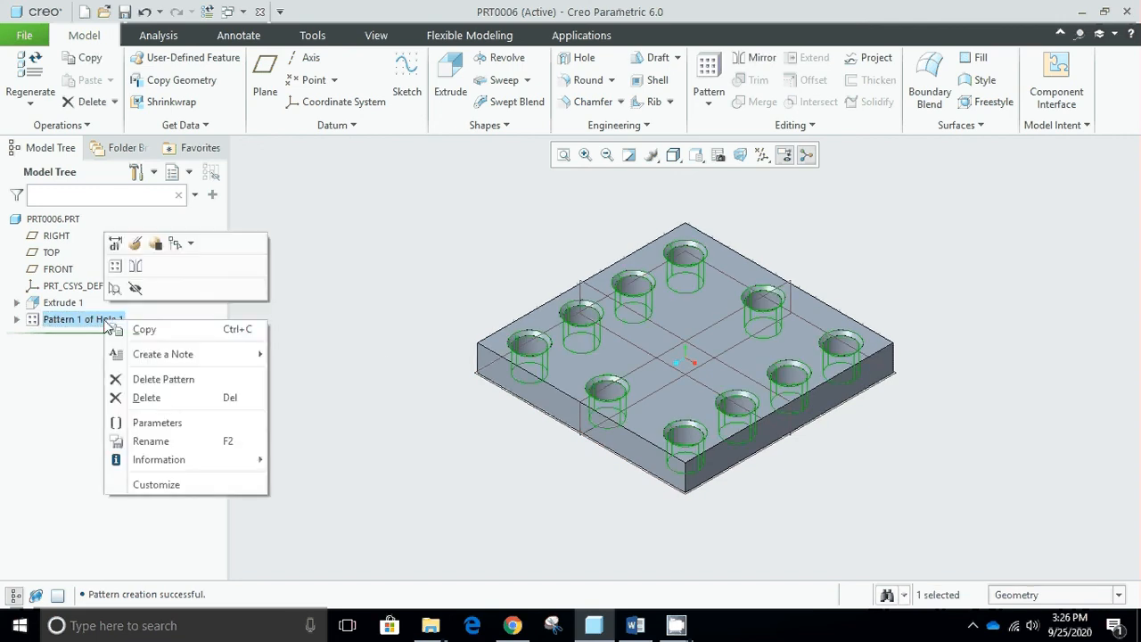
left_click(171, 381)
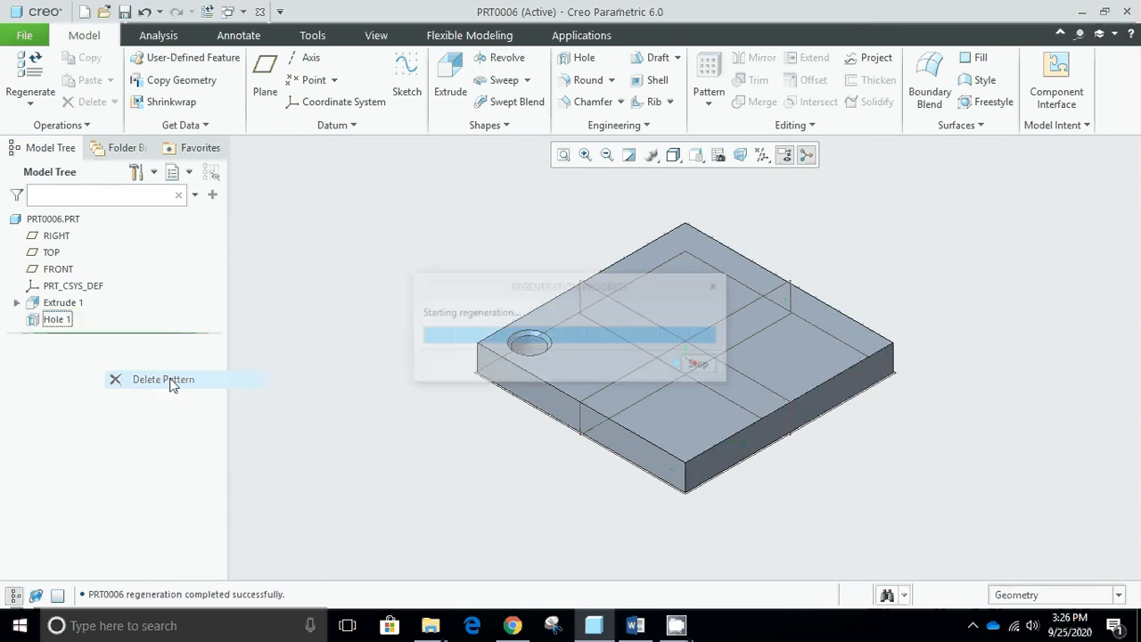
- Start a Direction pattern of the hole along the plate's upper-left top edge, flipping the first direction to point into the plate
left_click(59, 320)
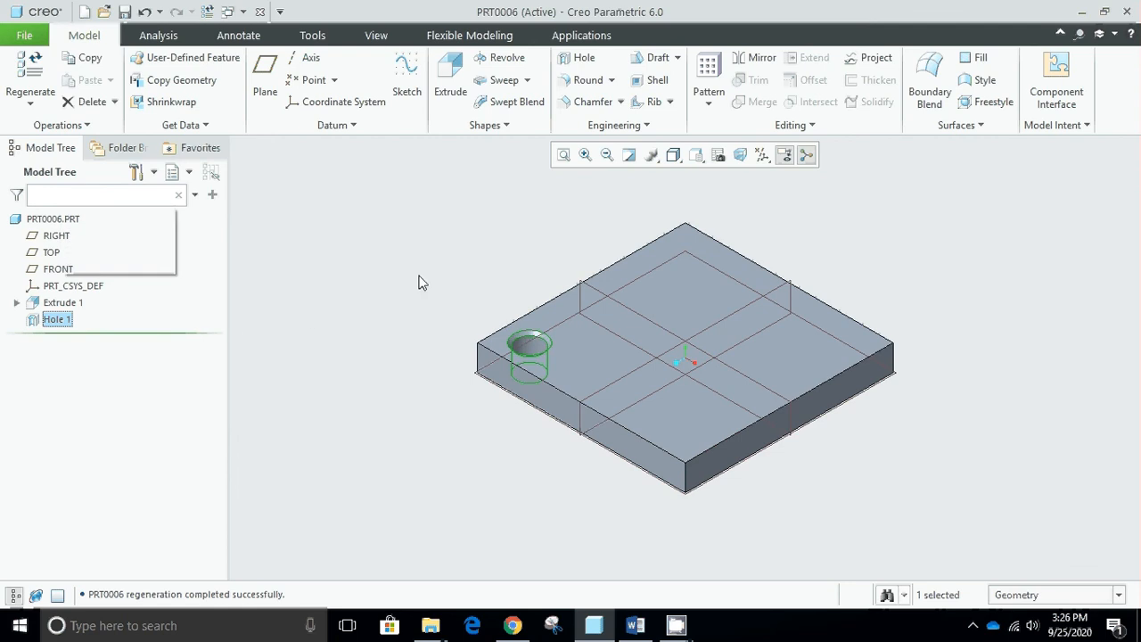
left_click(711, 76)
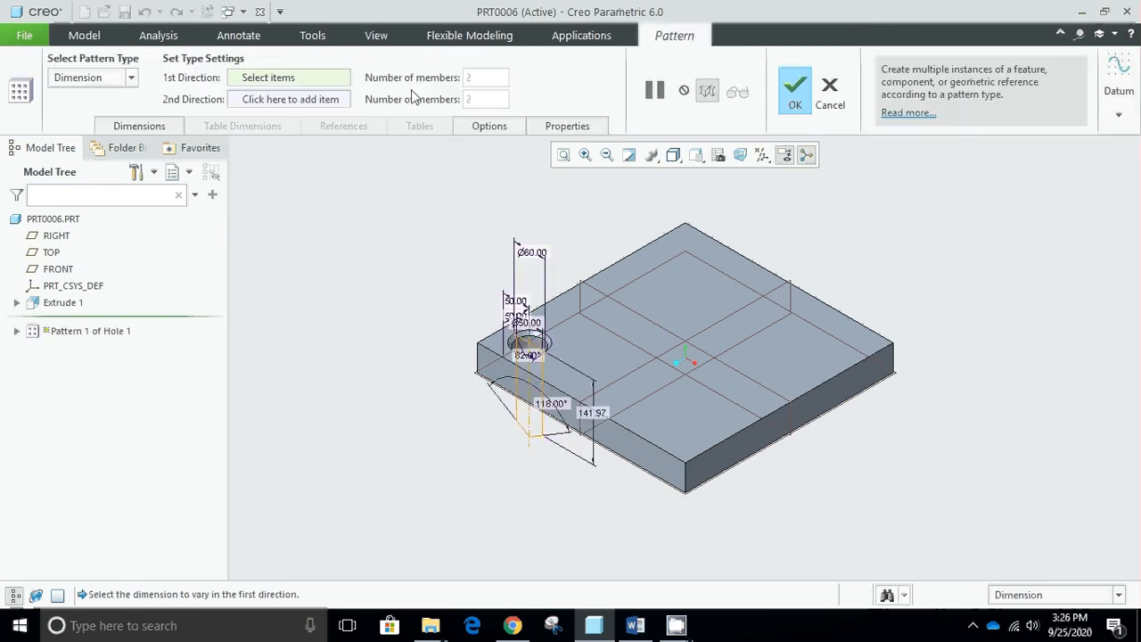
left_click(132, 82)
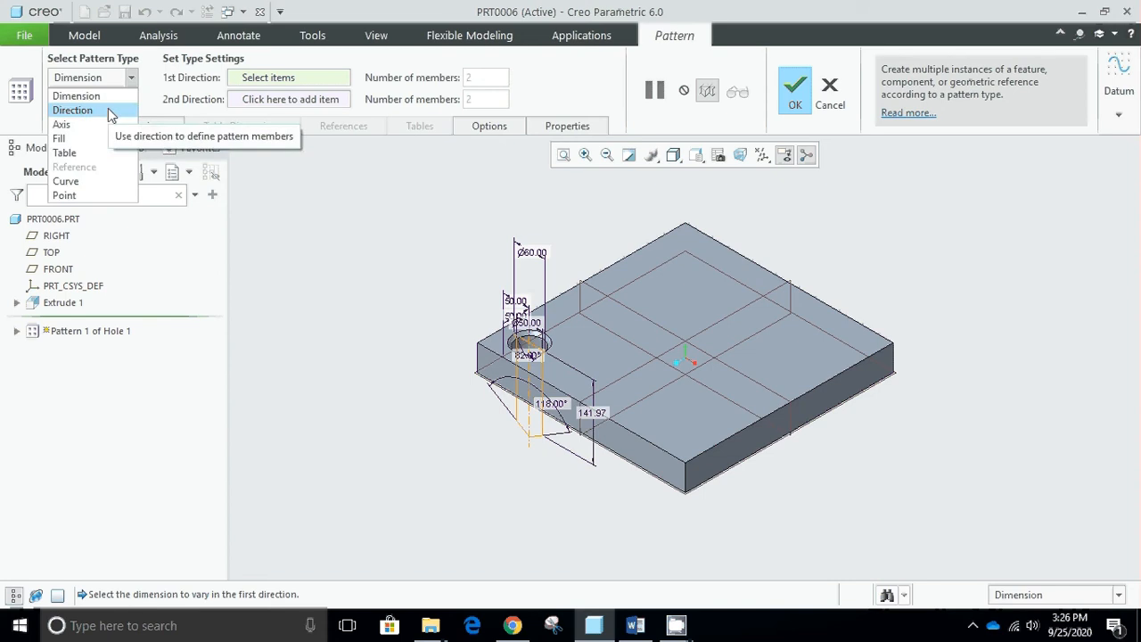
left_click(80, 110)
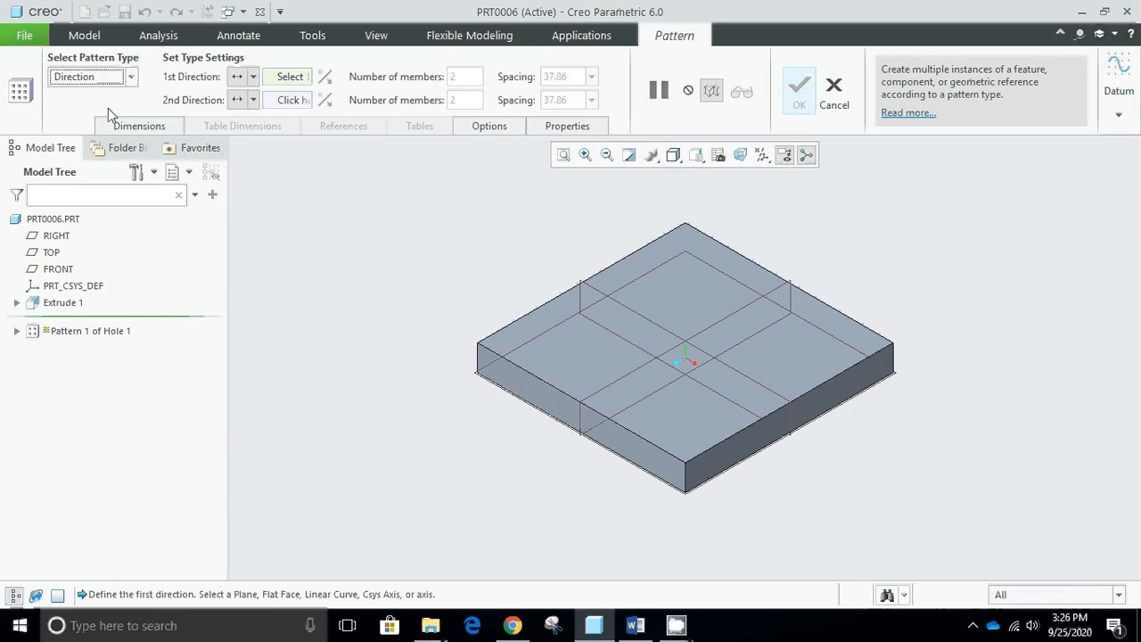
left_click(537, 312)
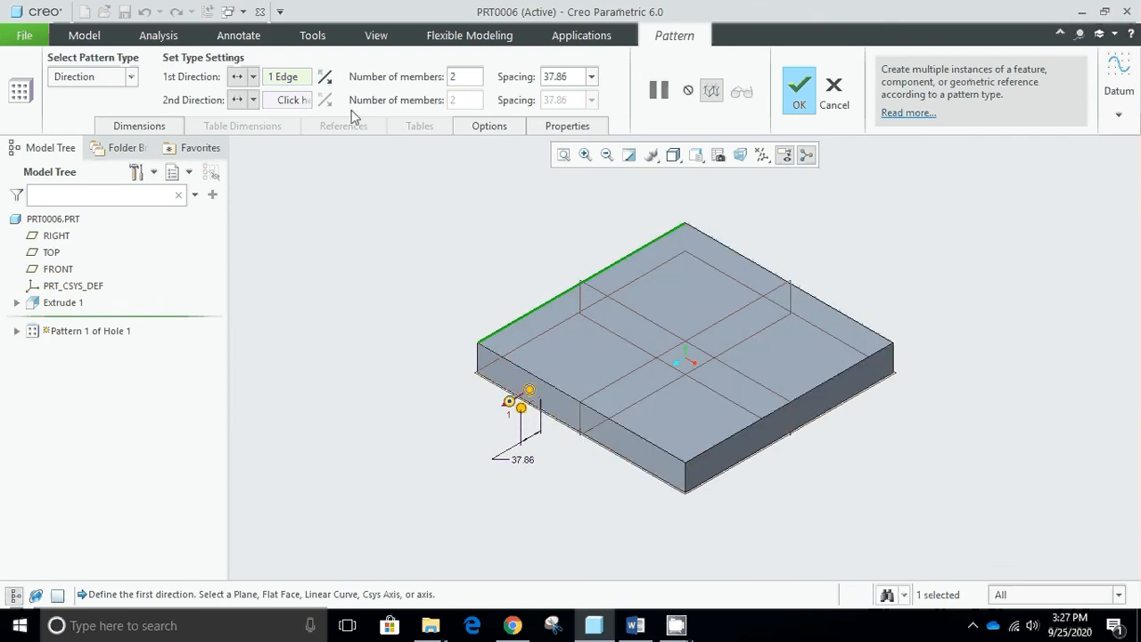
left_click(326, 79)
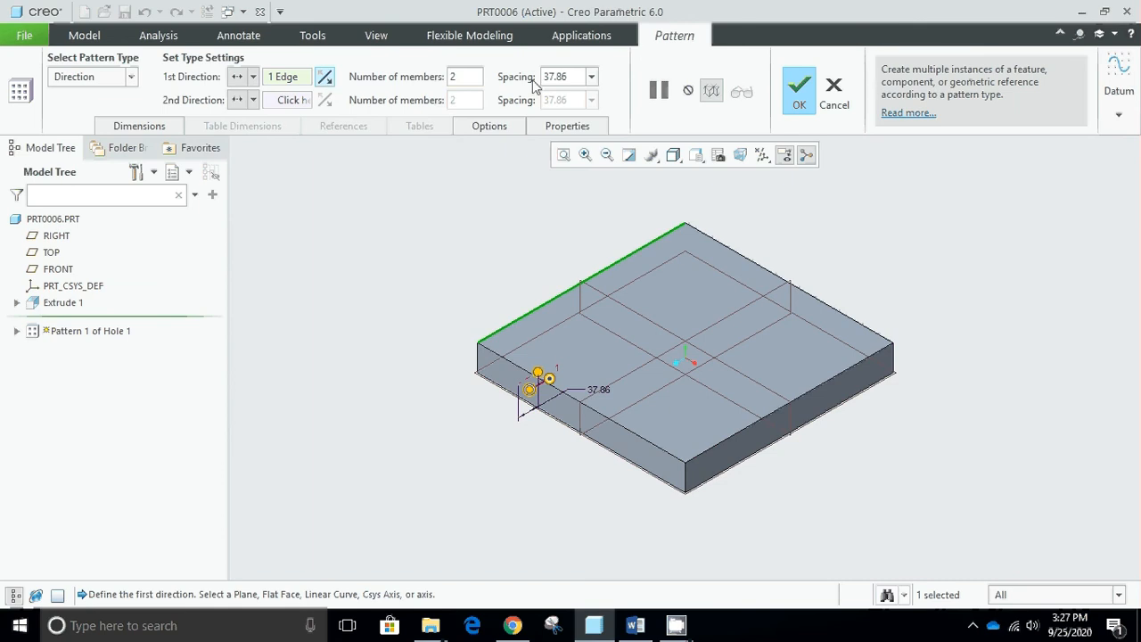
- Set the pattern's first direction to a spacing of 200 with 3 members
left_click(574, 75)
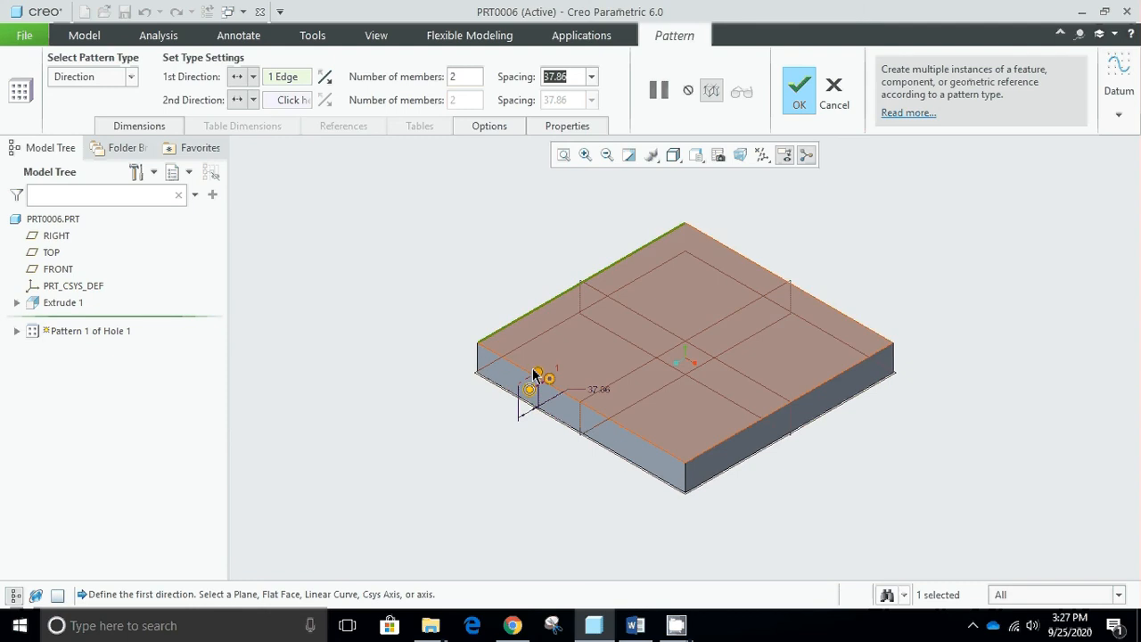
left_click_drag(549, 378, 694, 294)
double_click(565, 76)
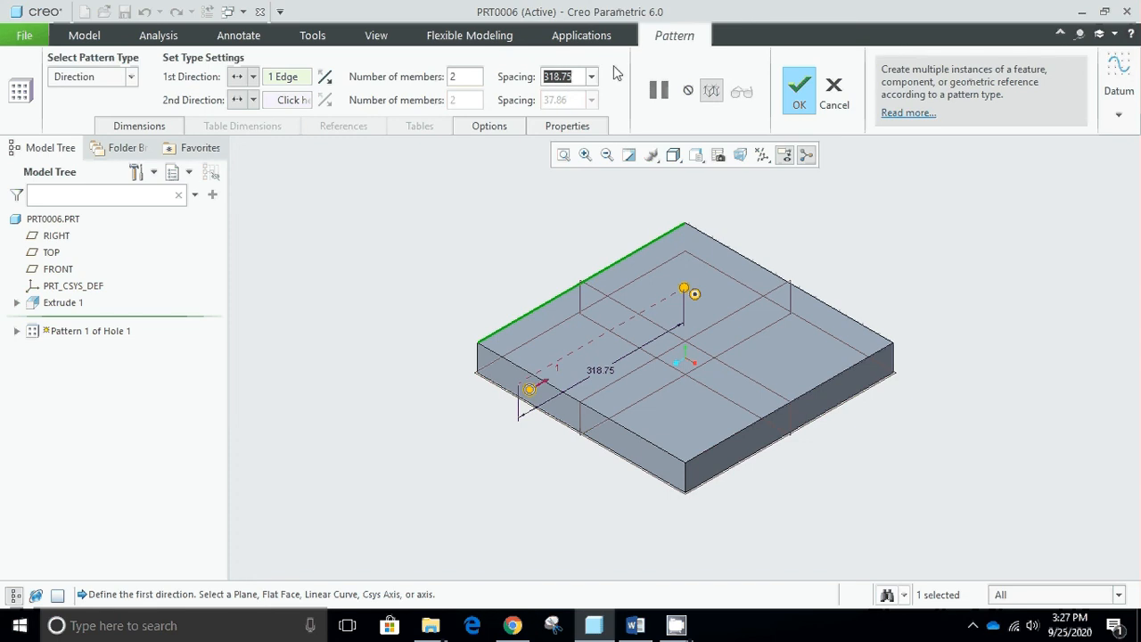
type("200")
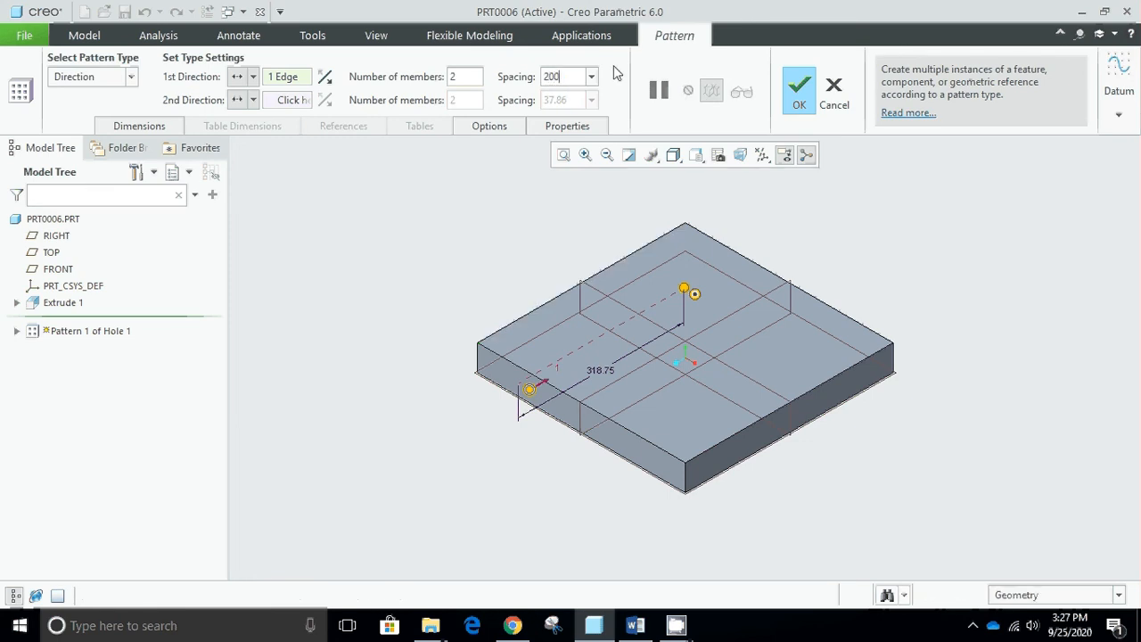
key("Return")
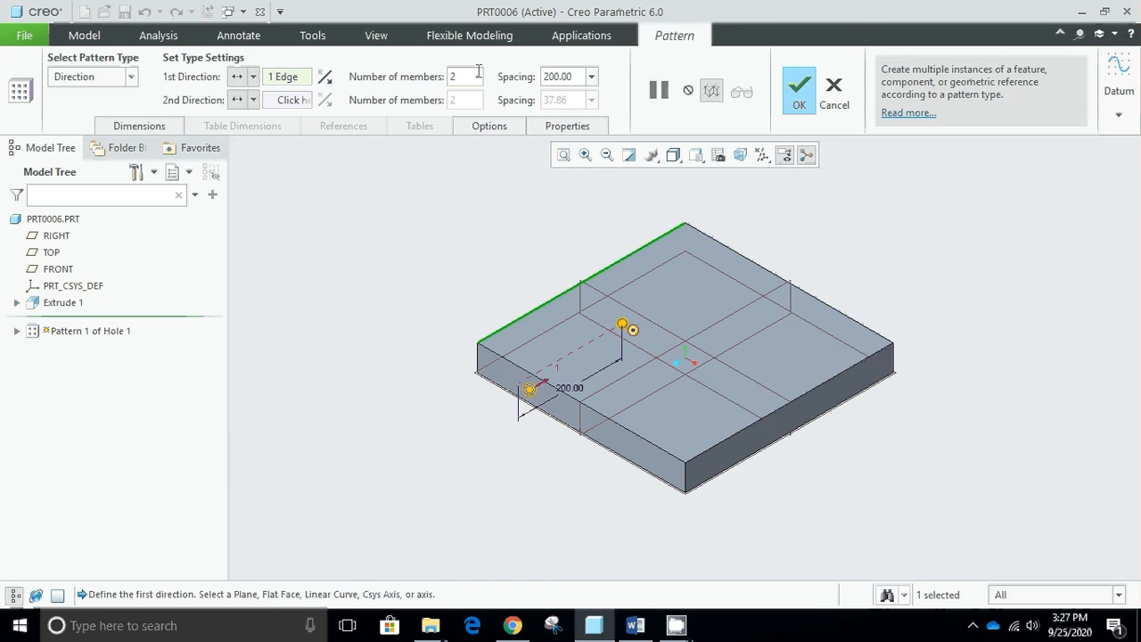
key("BackSpace")
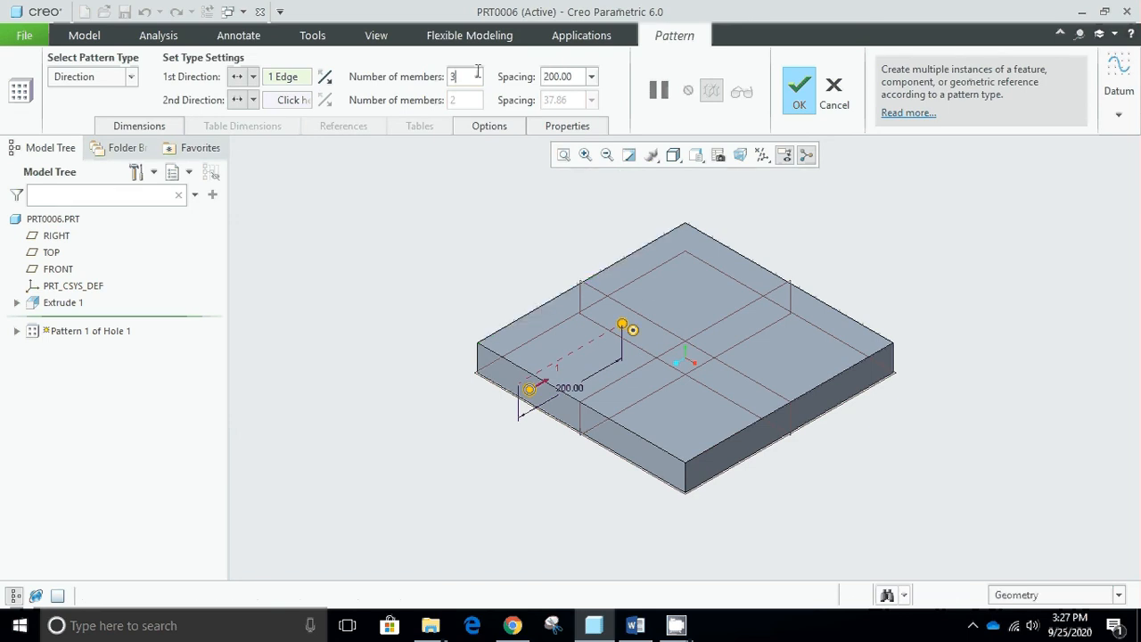
type("3")
key("Return")
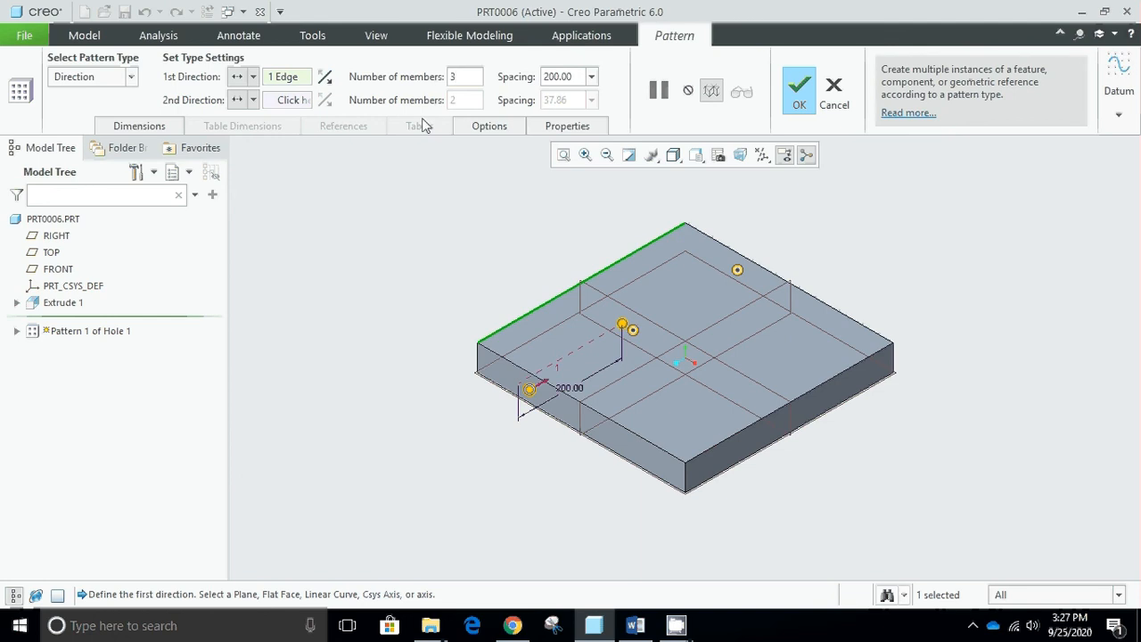
- Use the plate's lower-left top edge as second direction, with a spacing of 100 and 3 members
left_click(294, 101)
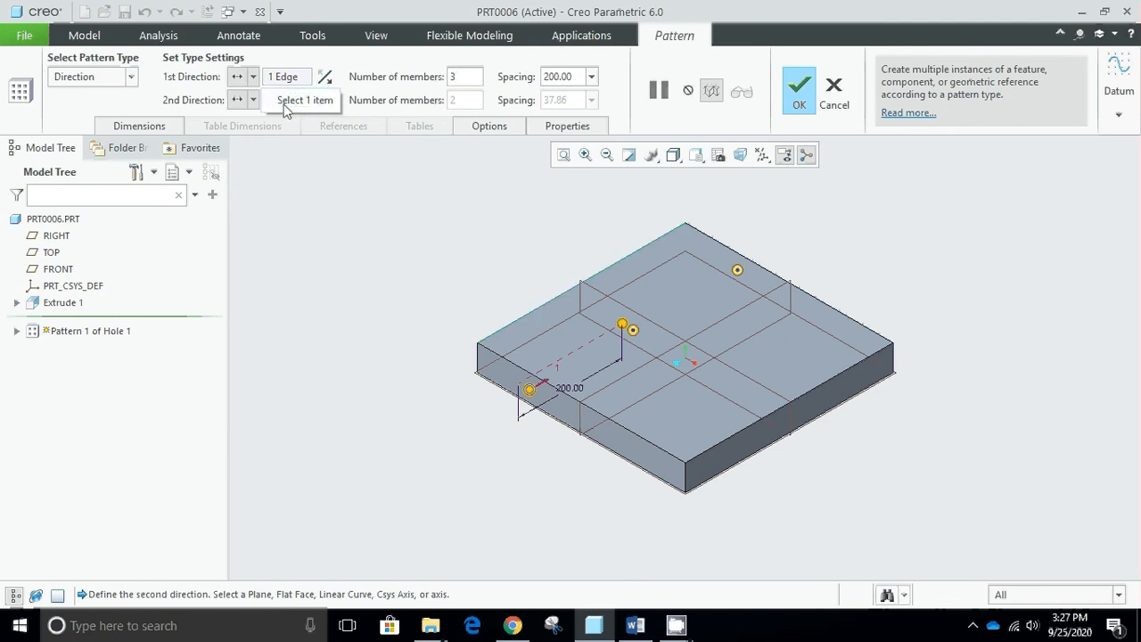
left_click(517, 370)
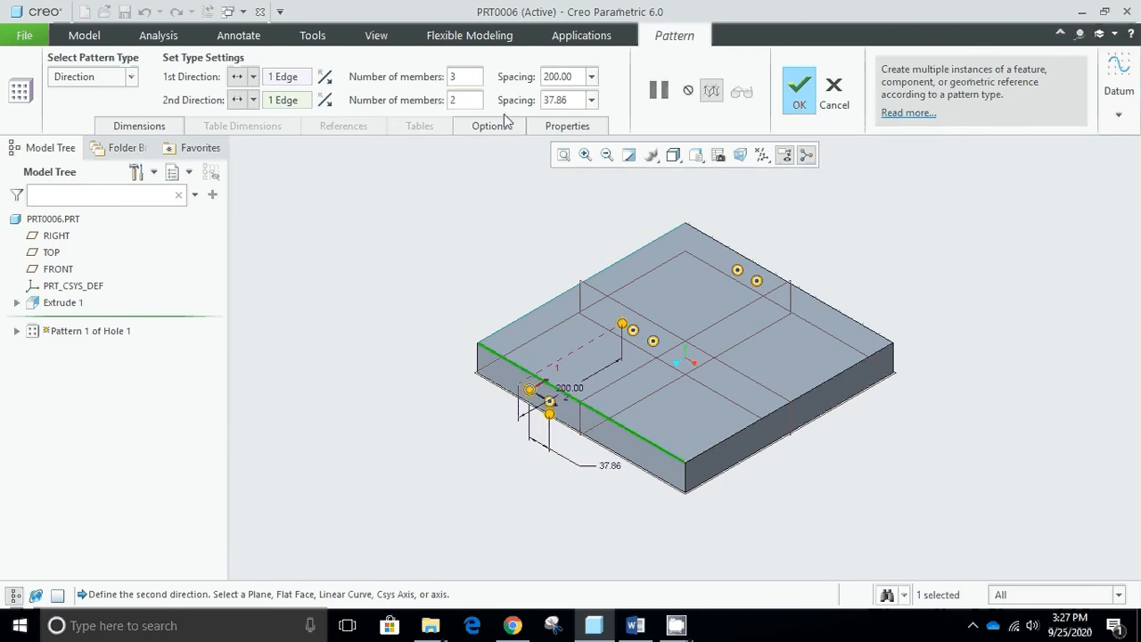
double_click(556, 99)
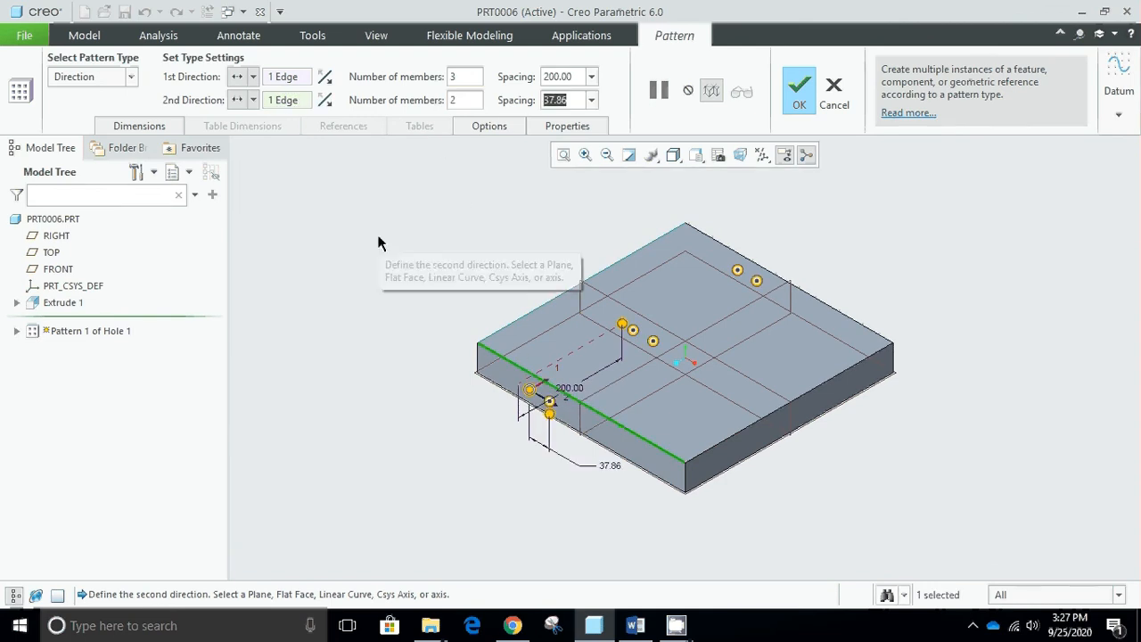
type("100")
key("Return")
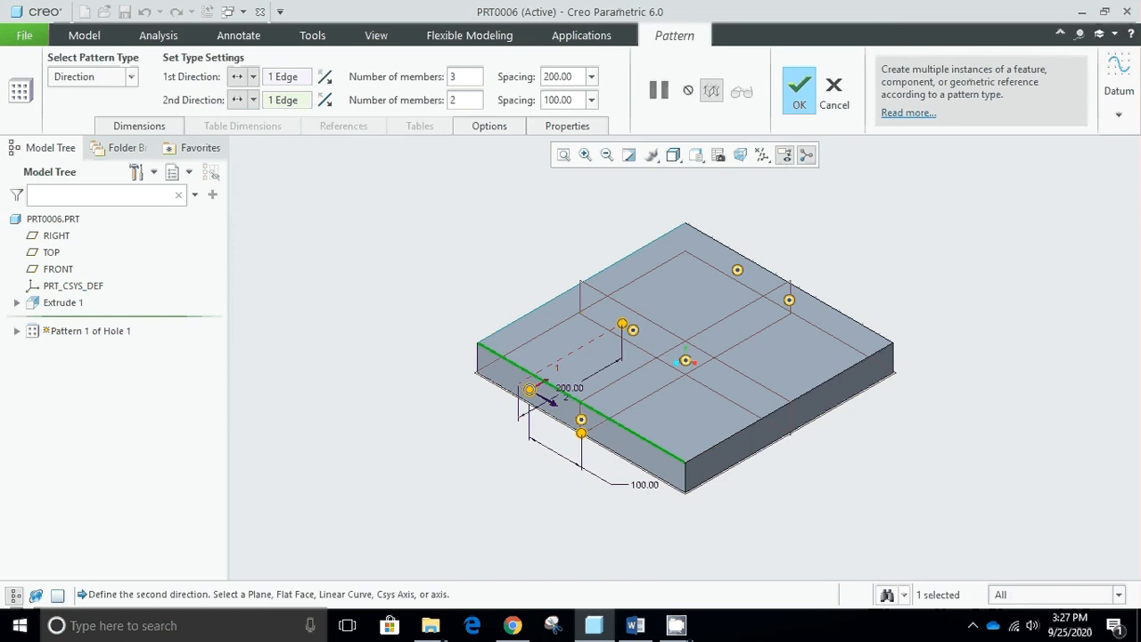
left_click(464, 99)
key("BackSpace")
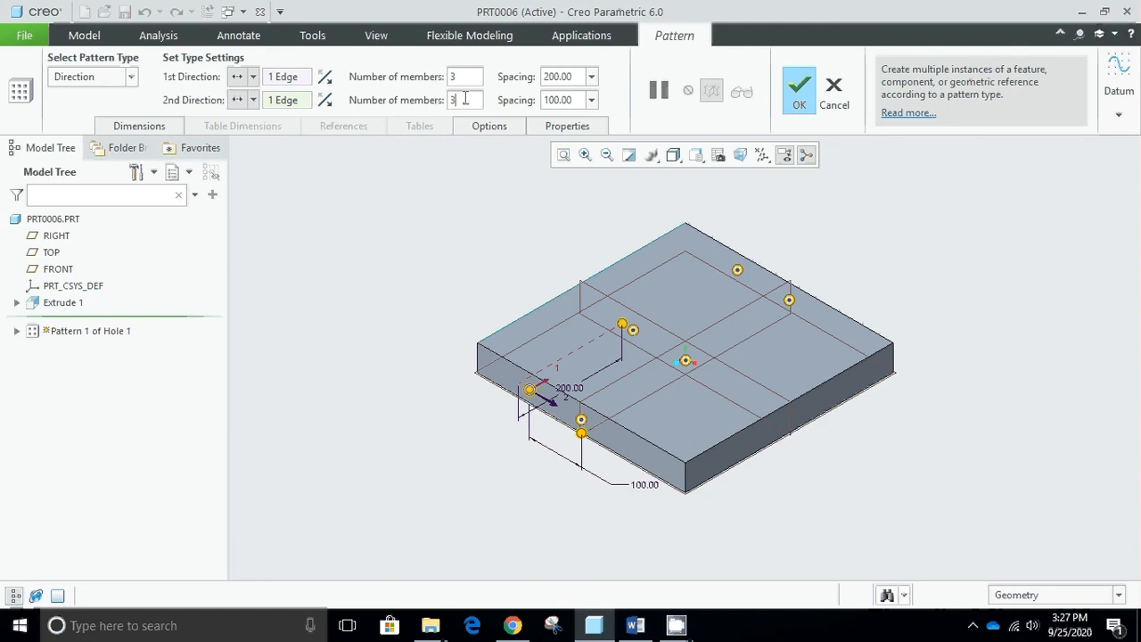
key("Return")
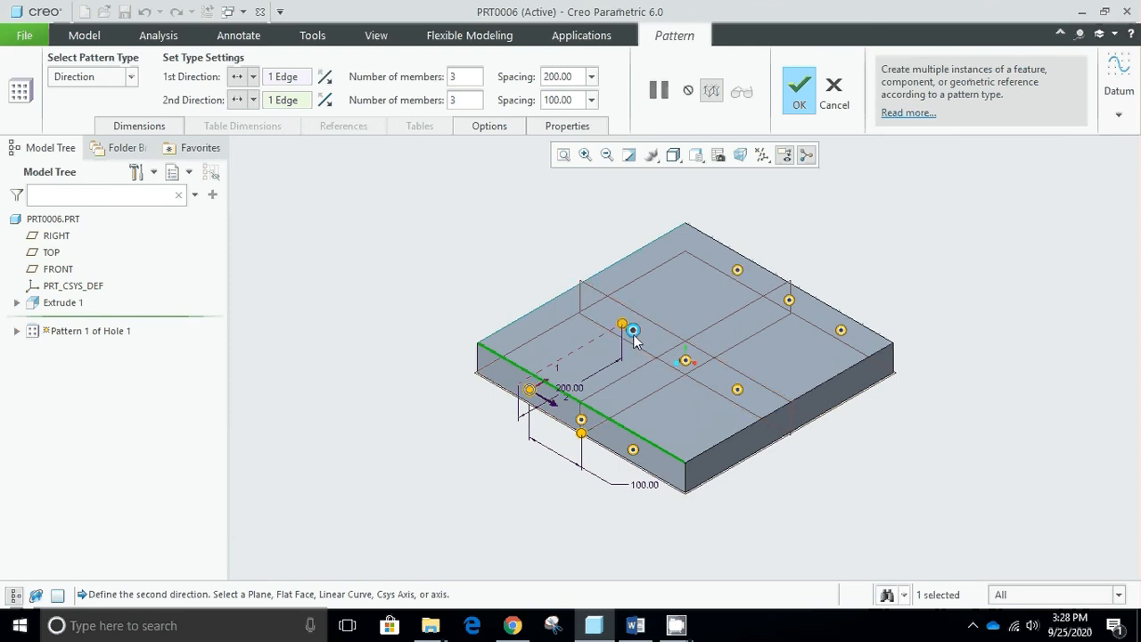
- Exclude the middle members of the lower-left and upper-right rows and complete the Direction pattern
left_click(790, 302)
left_click(581, 420)
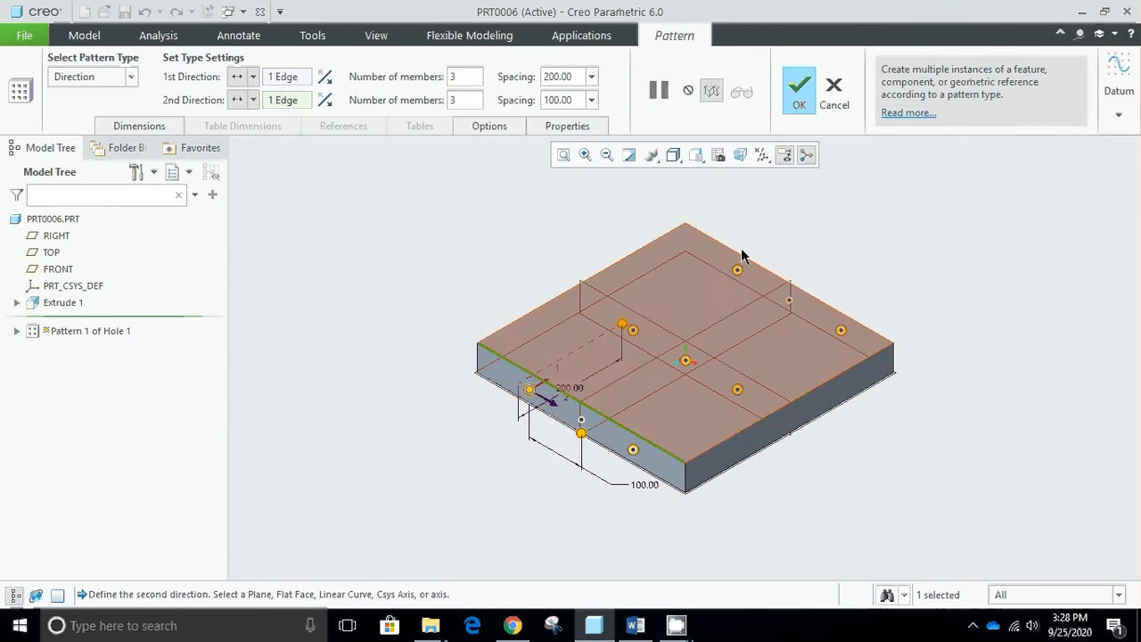
left_click(797, 100)
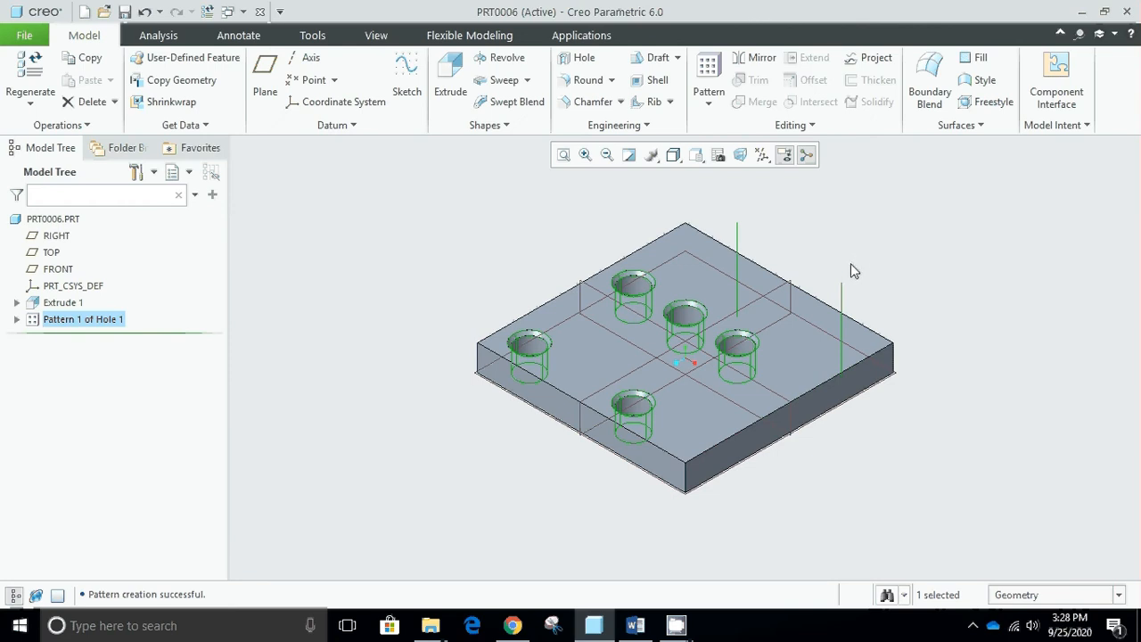
mouse_move(850, 263)
middle_mouse_down()
mouse_move(832, 285)
mouse_move(848, 278)
middle_mouse_up()
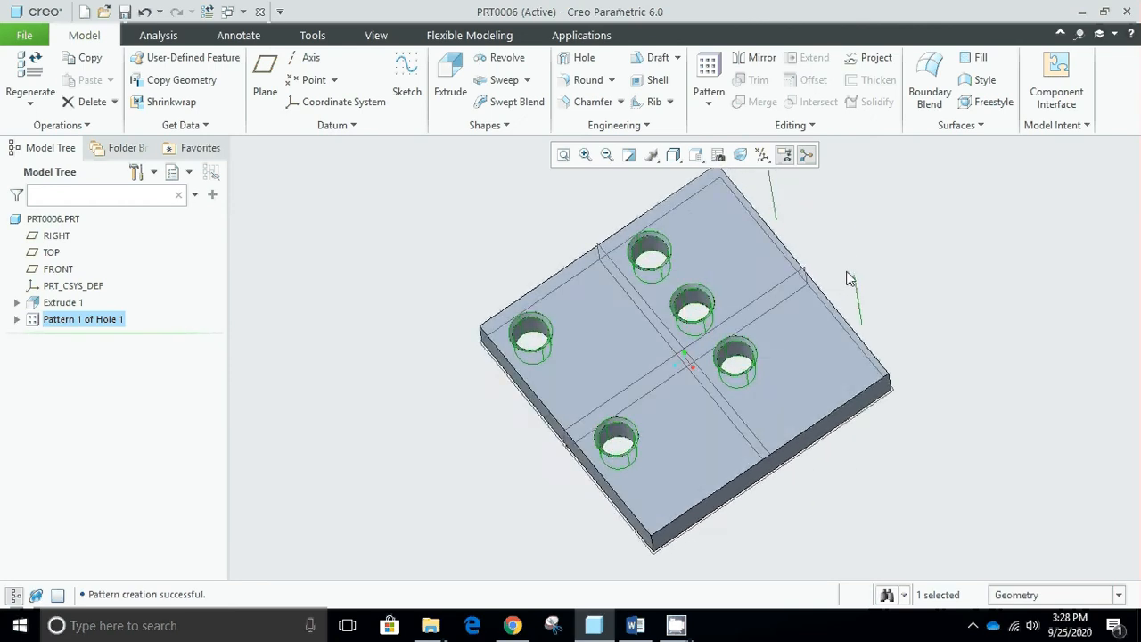
key("ctrl+d")
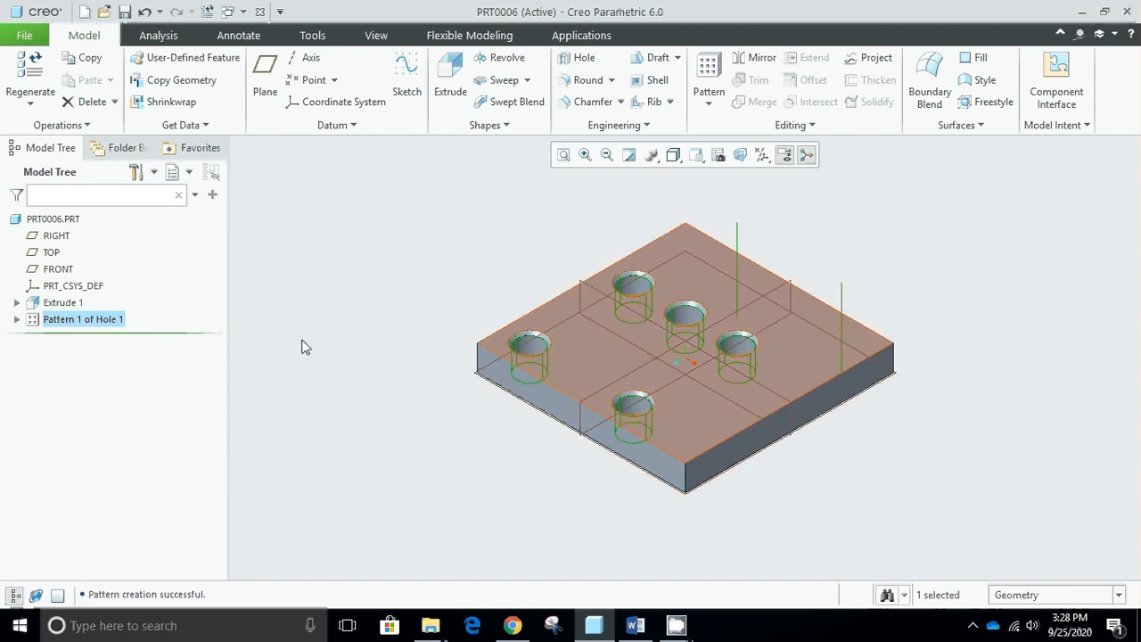
- Redefine the plate extrusion and open its section sketch for editing
left_click(69, 304)
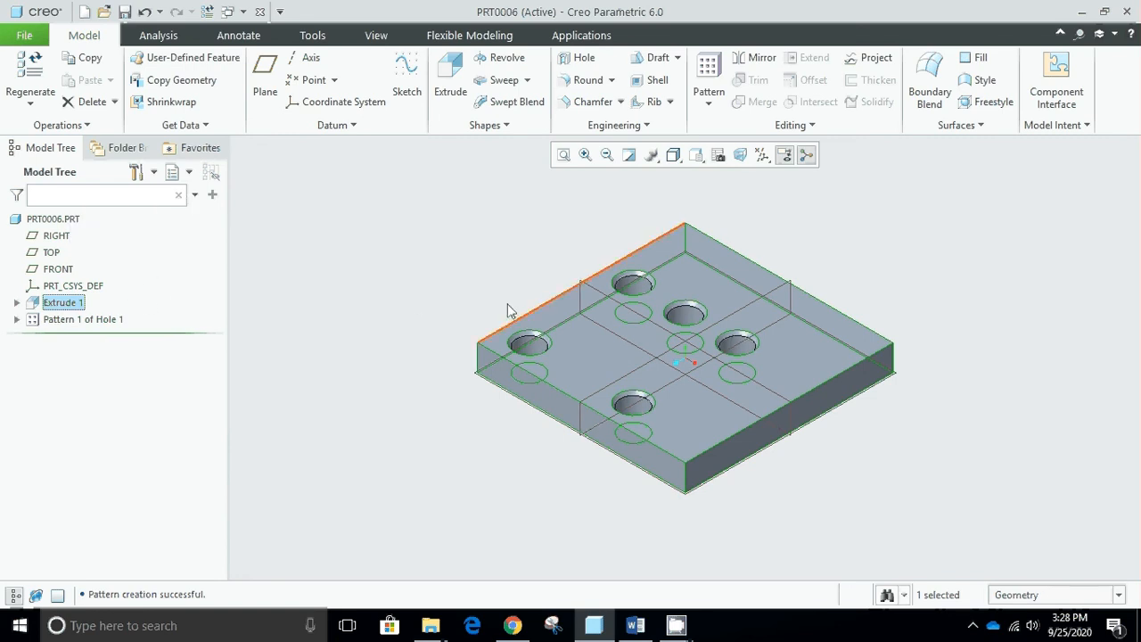
left_click(79, 321)
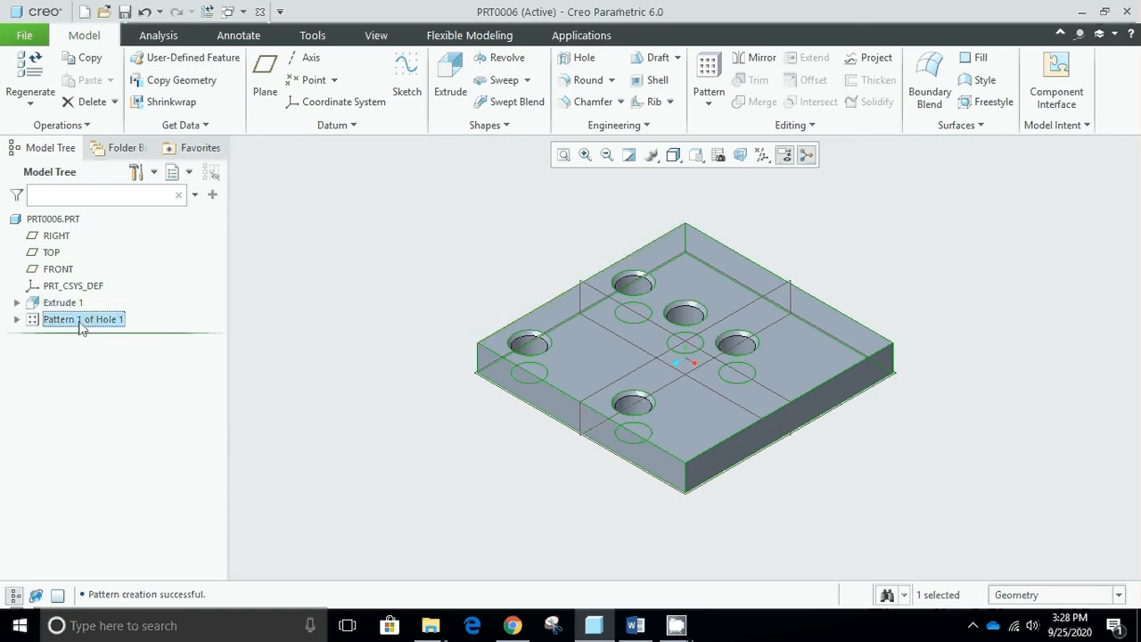
left_click(72, 305)
left_click(108, 214)
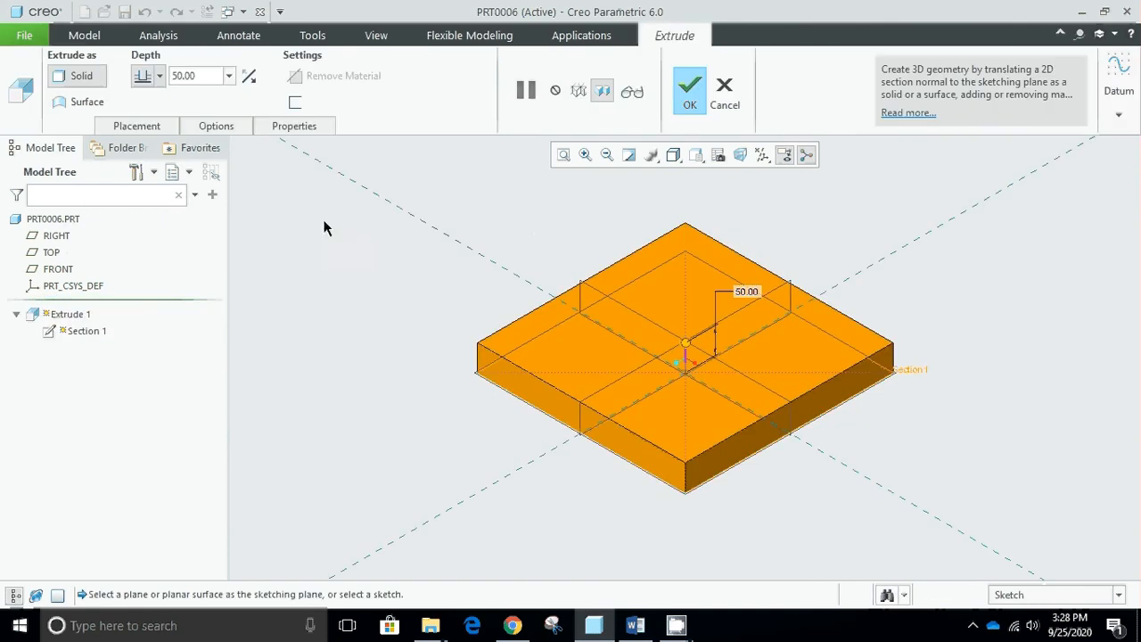
left_click(162, 130)
left_click(270, 182)
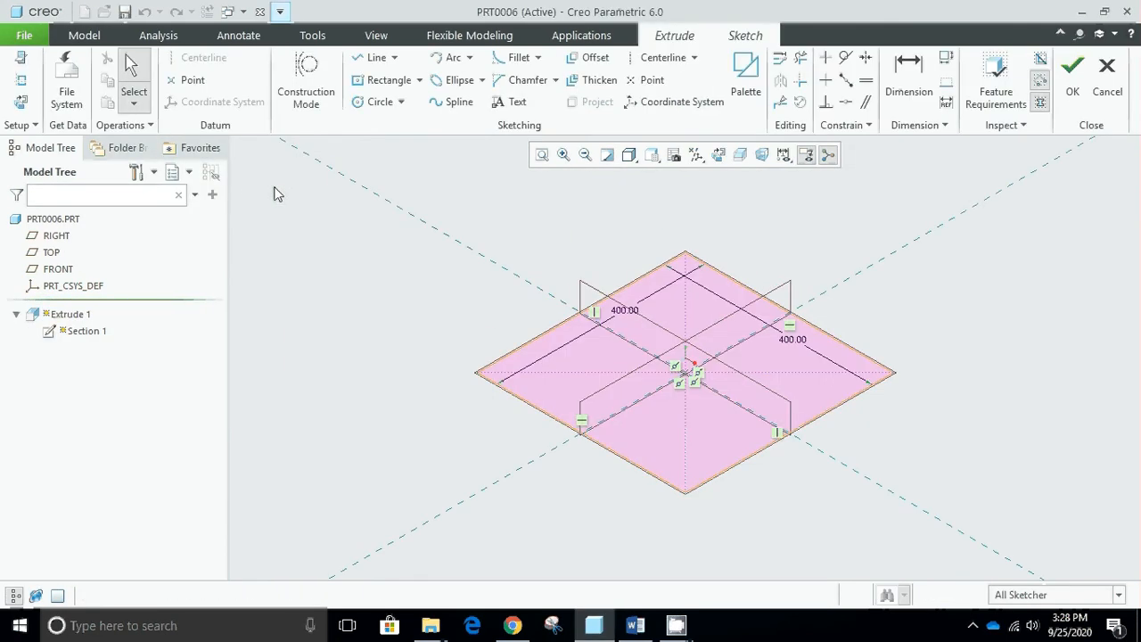
- Set the plate's dimension along its upper-left edge to 700, finish the sketch and extrusion, and restore the default view
double_click(627, 317)
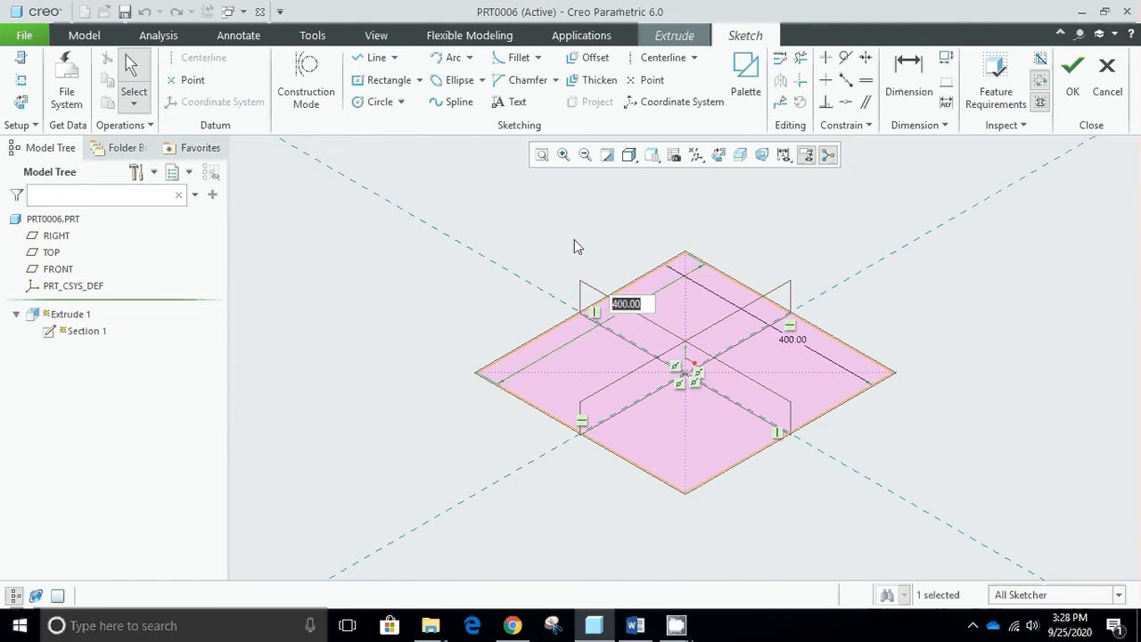
type("700")
key("Return")
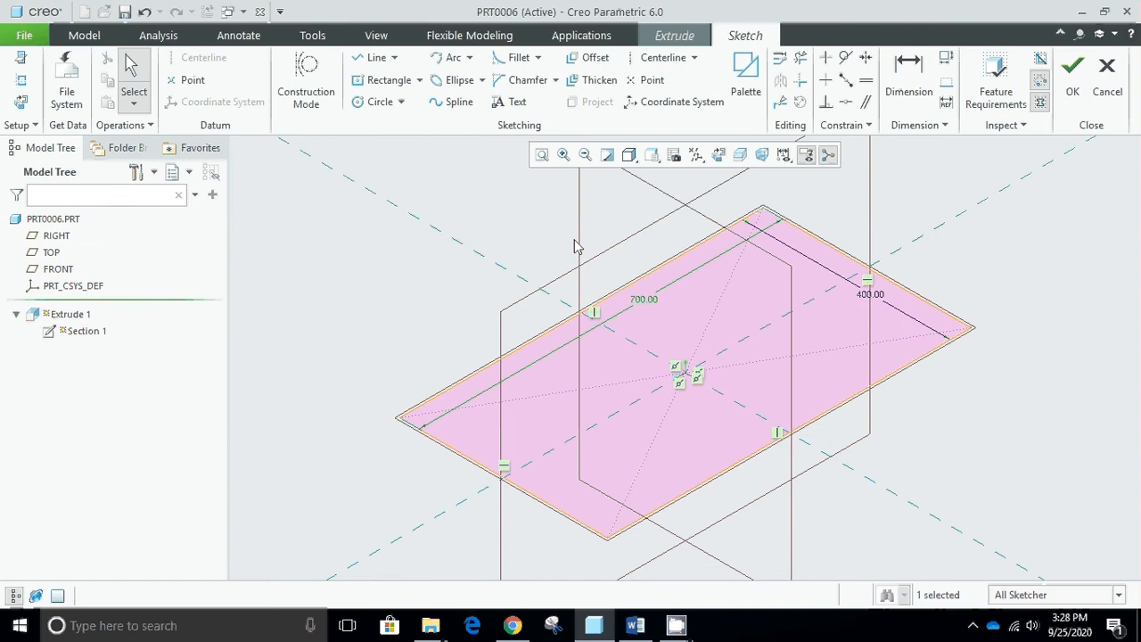
left_click(1072, 69)
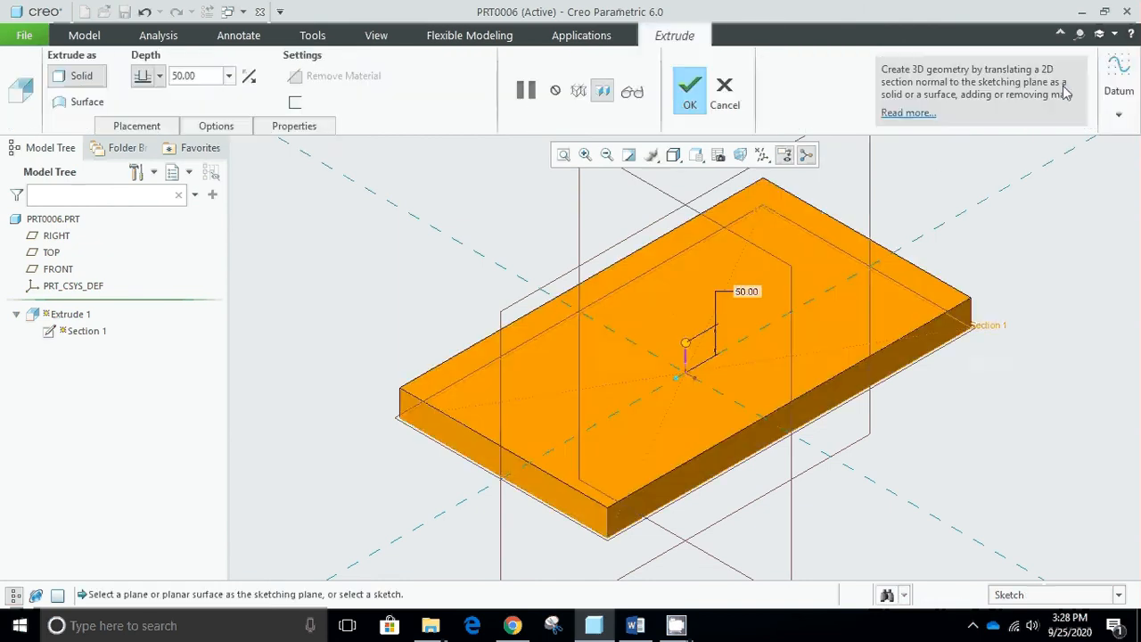
left_click(686, 91)
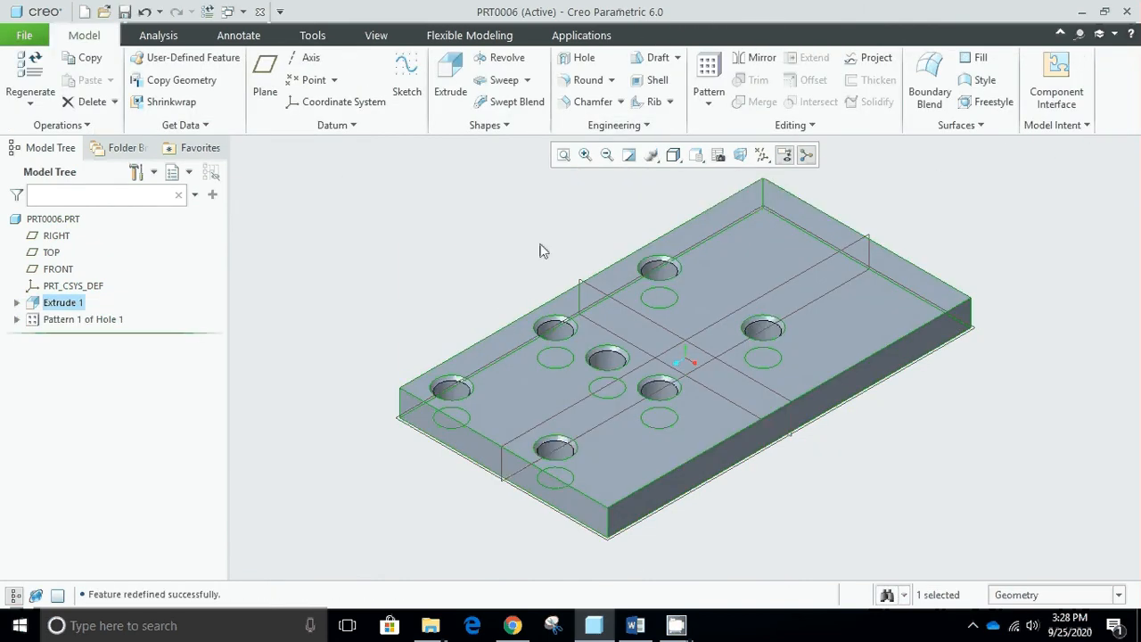
left_click(405, 262)
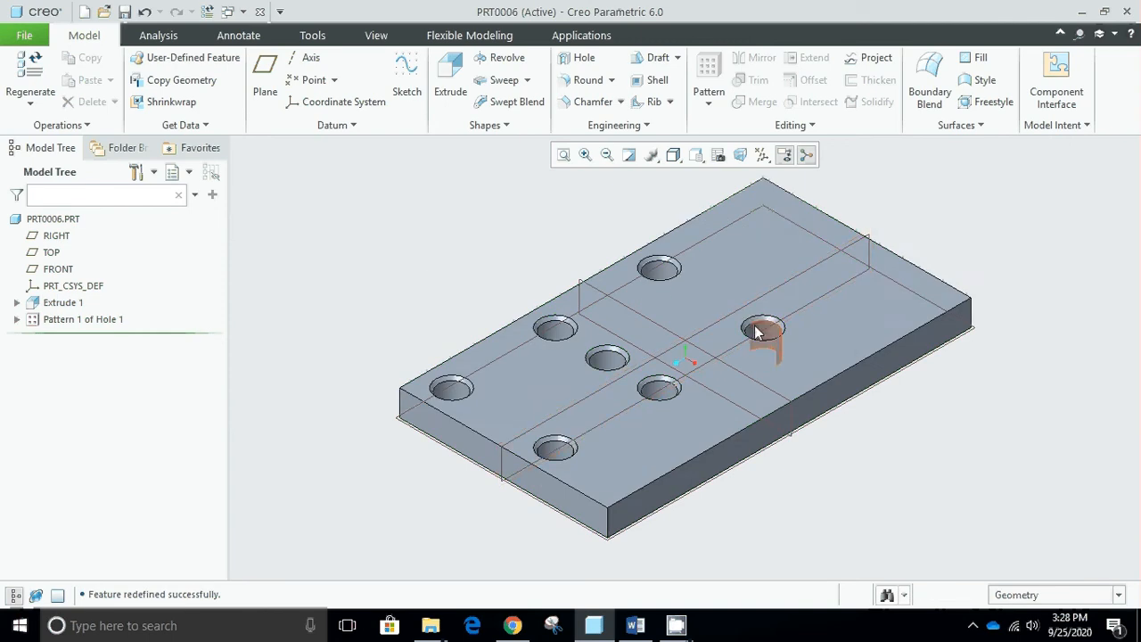
key("ctrl+d")
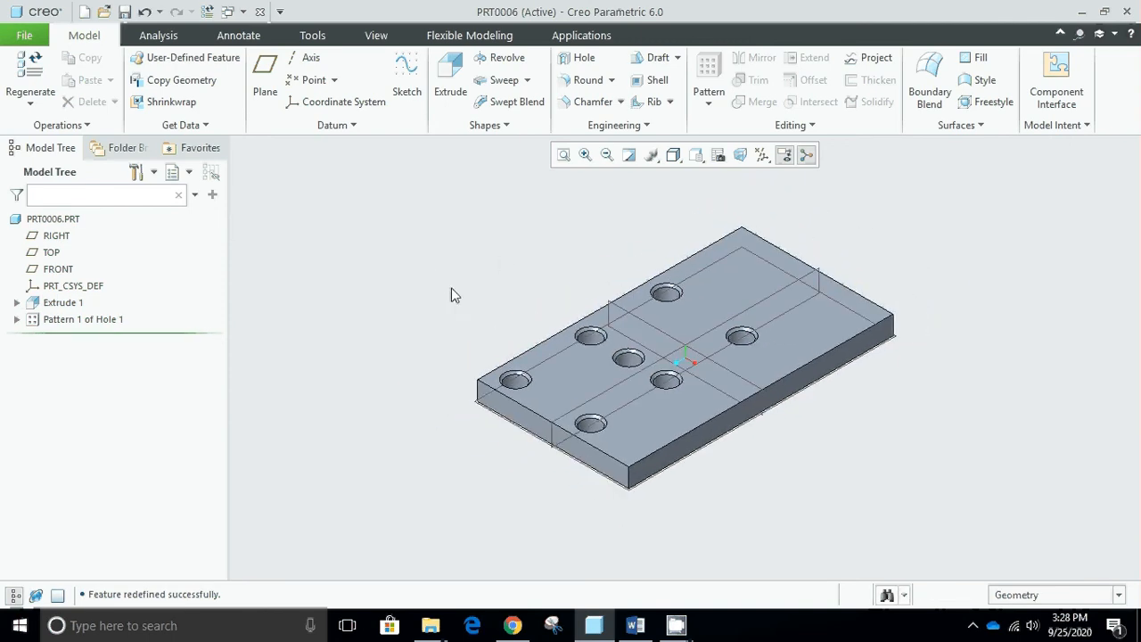
- Delete the hole's Direction pattern while keeping the original corner hole
left_click(116, 321)
right_click(117, 321)
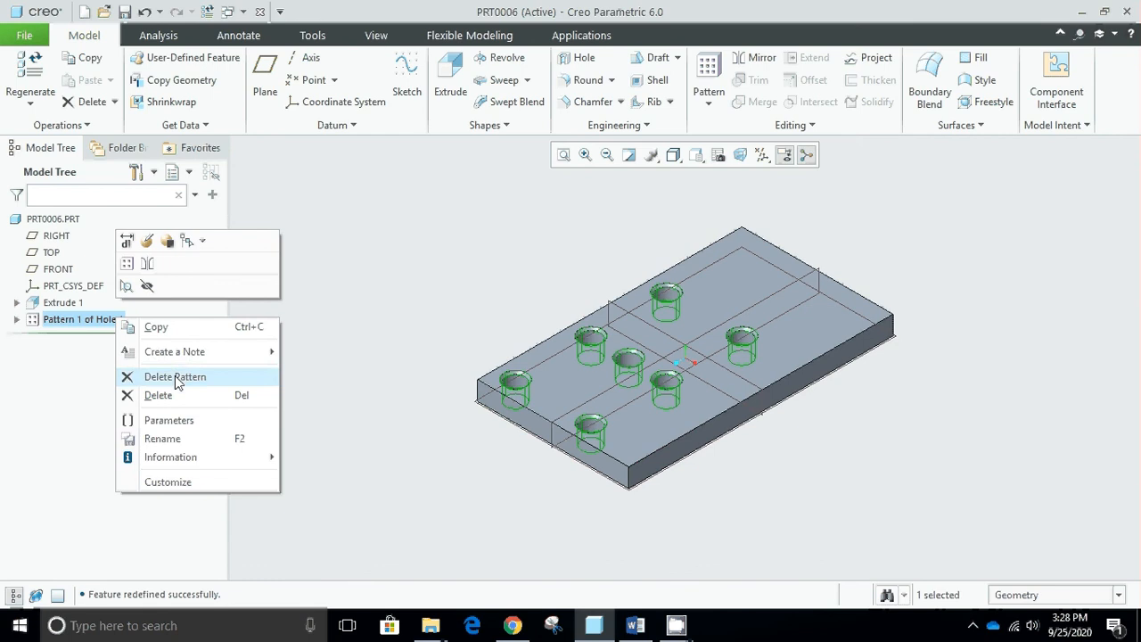
left_click(176, 378)
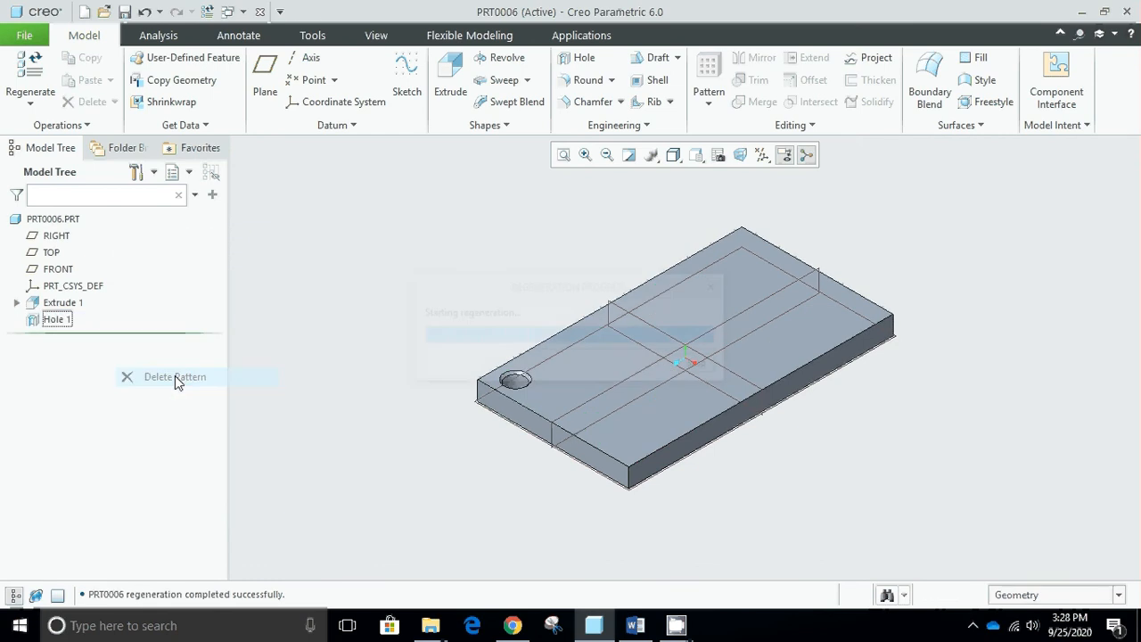
- Start an Axis pattern of the corner hole, turn on axis display, and cancel the pattern
left_click(53, 326)
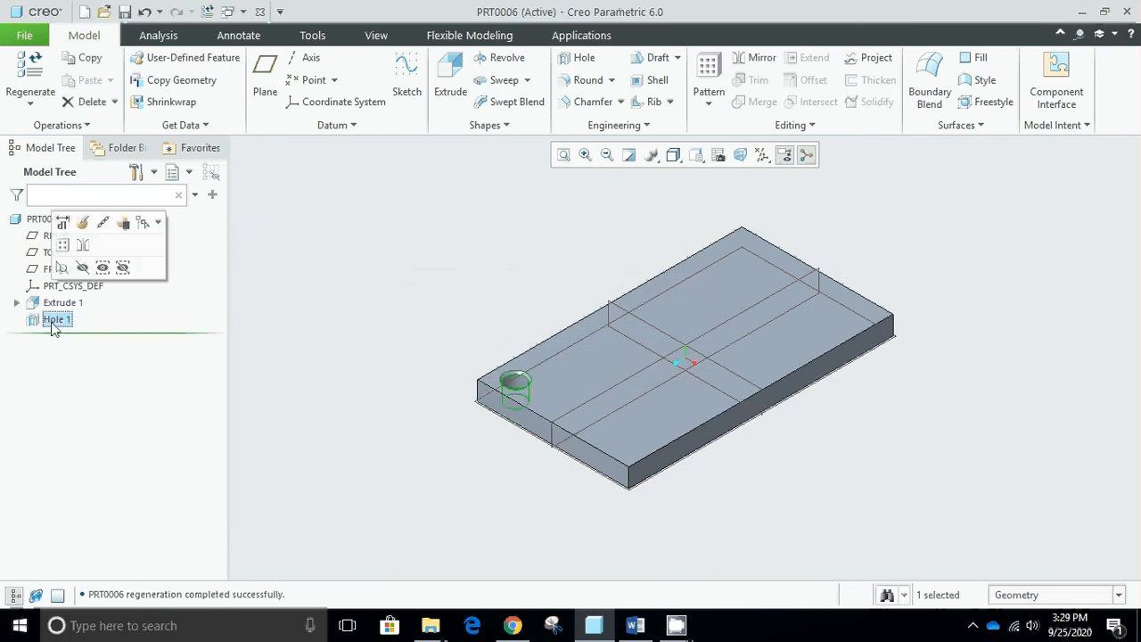
left_click(709, 85)
left_click(131, 77)
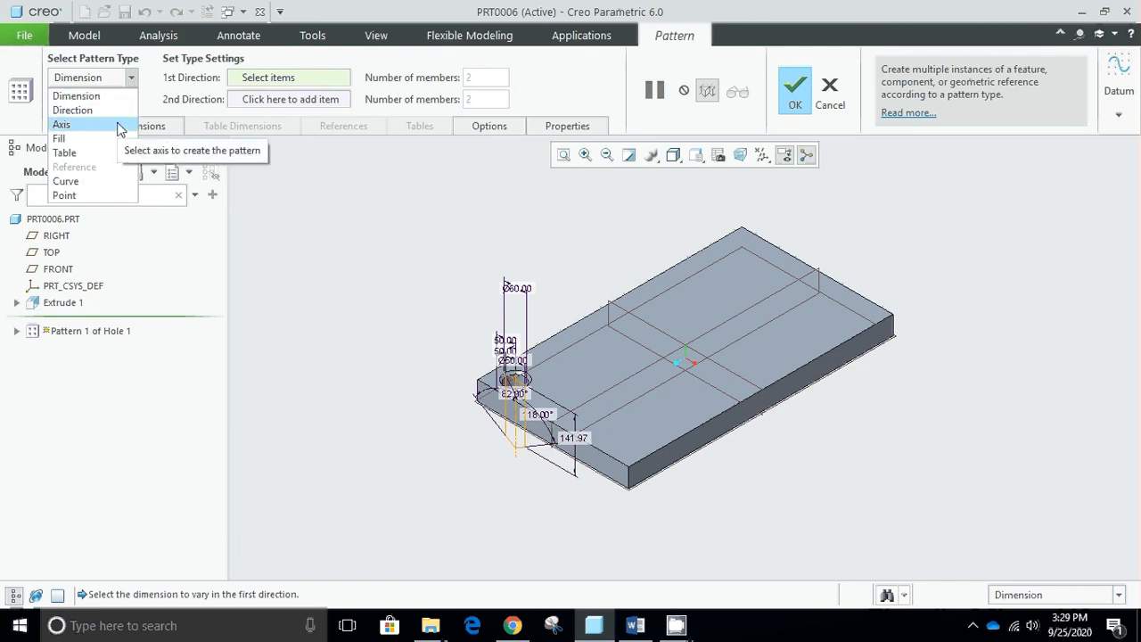
left_click(62, 124)
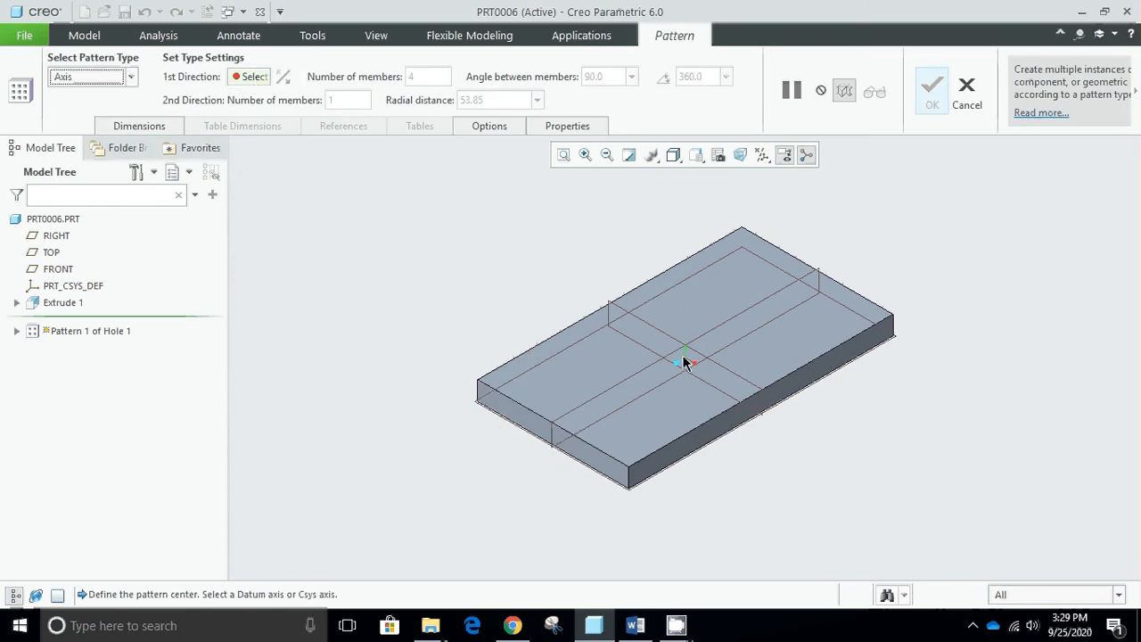
left_click(762, 156)
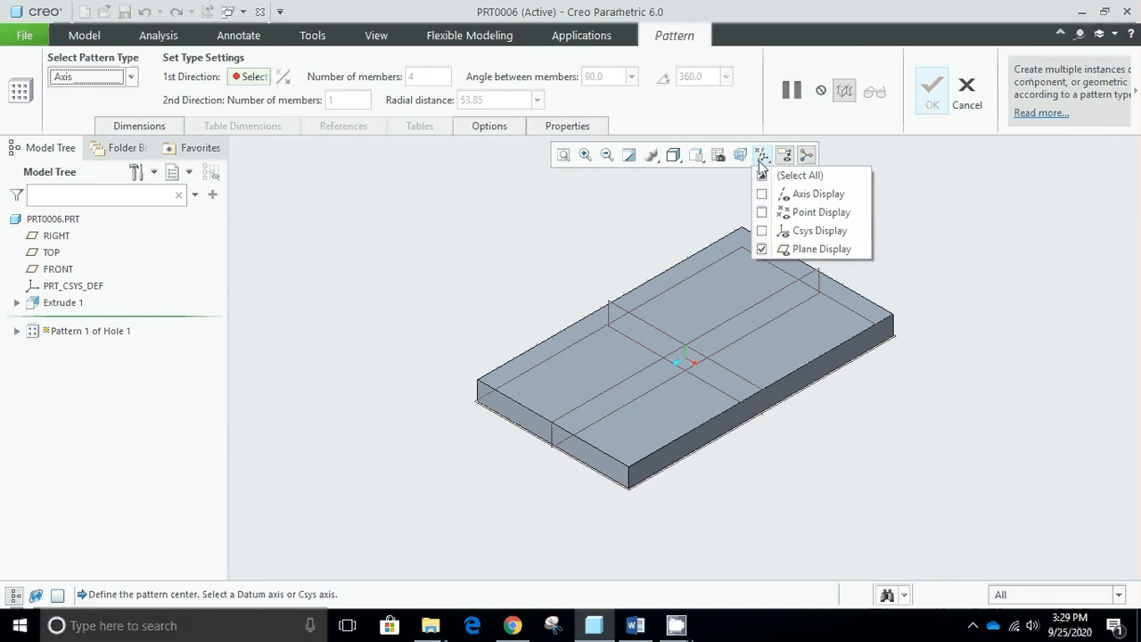
left_click(805, 194)
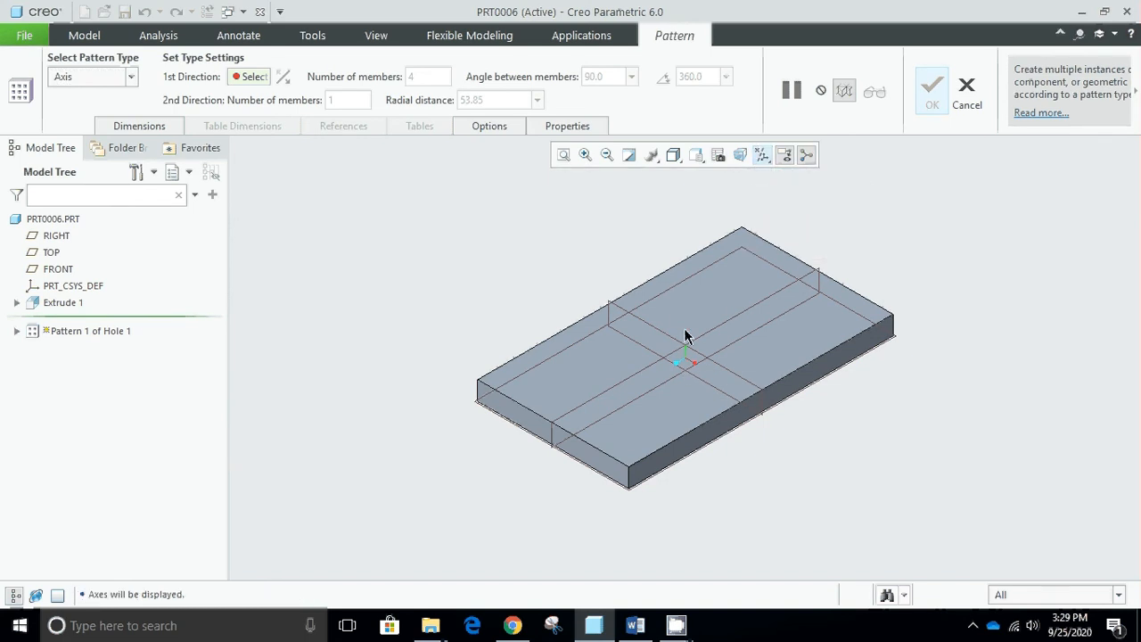
left_click(967, 97)
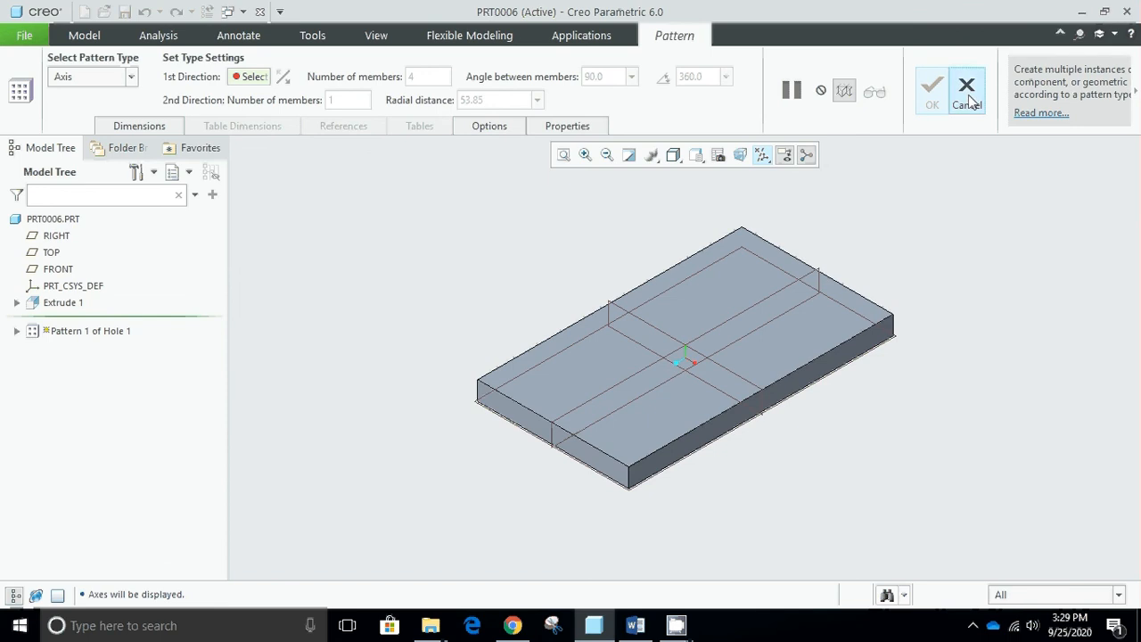
left_click(578, 343)
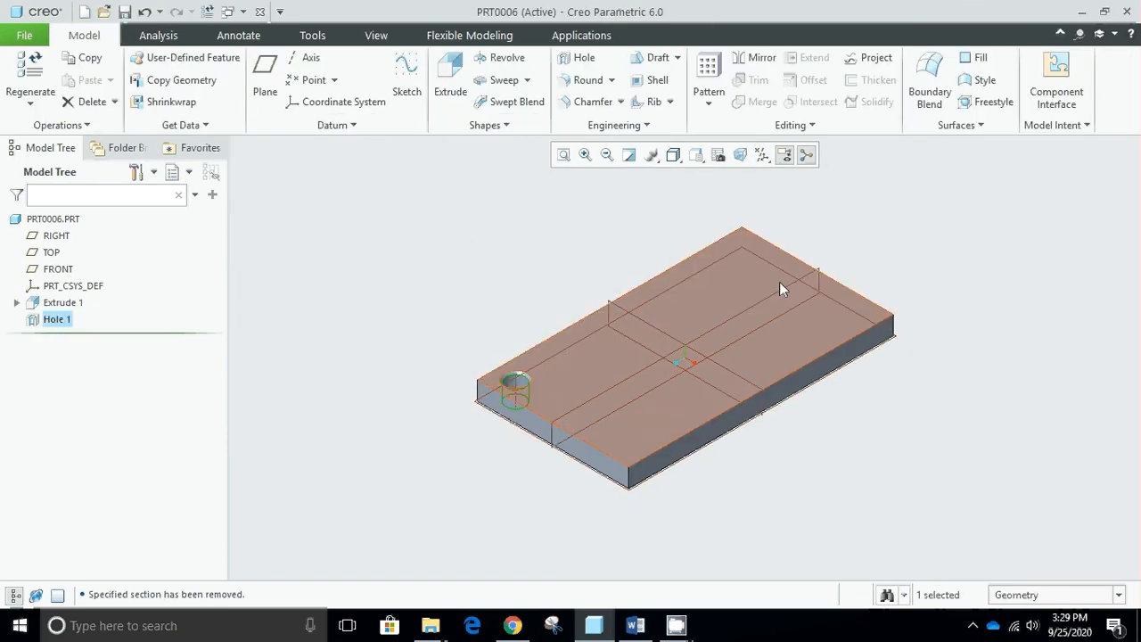
scroll(891, 303, "down", 1)
scroll(889, 310, "up", 1)
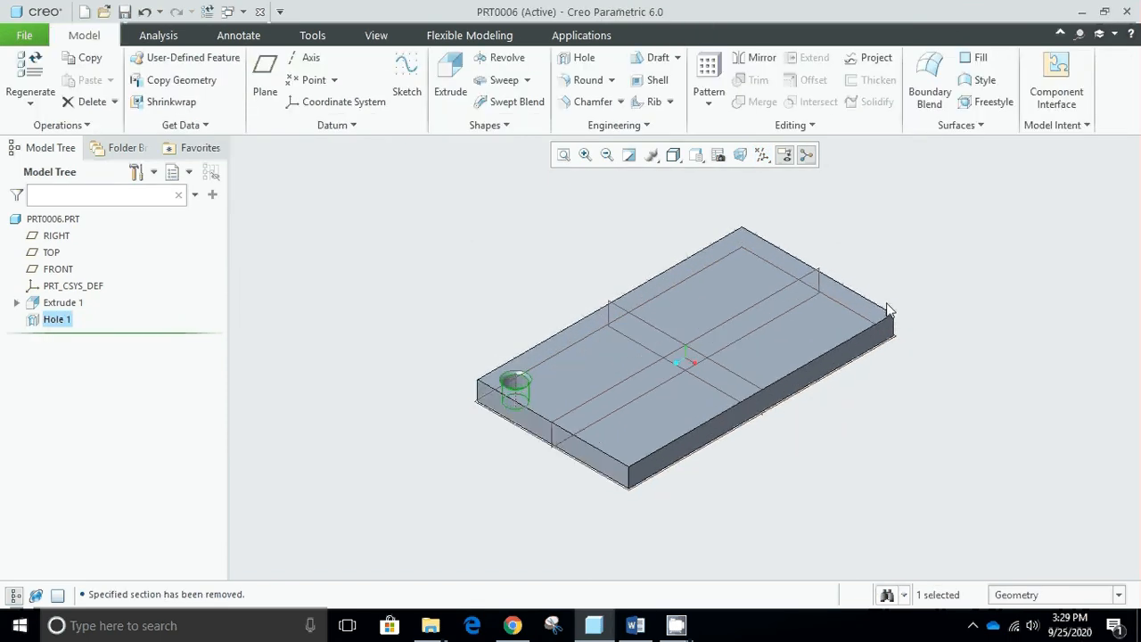
left_click(741, 315)
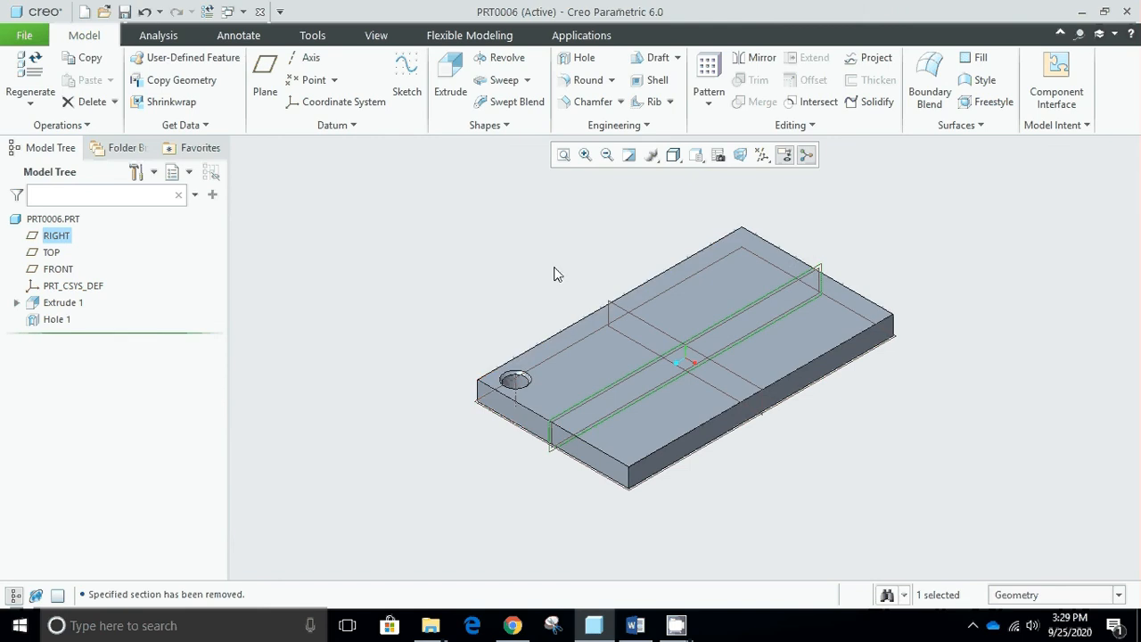
left_click(311, 60)
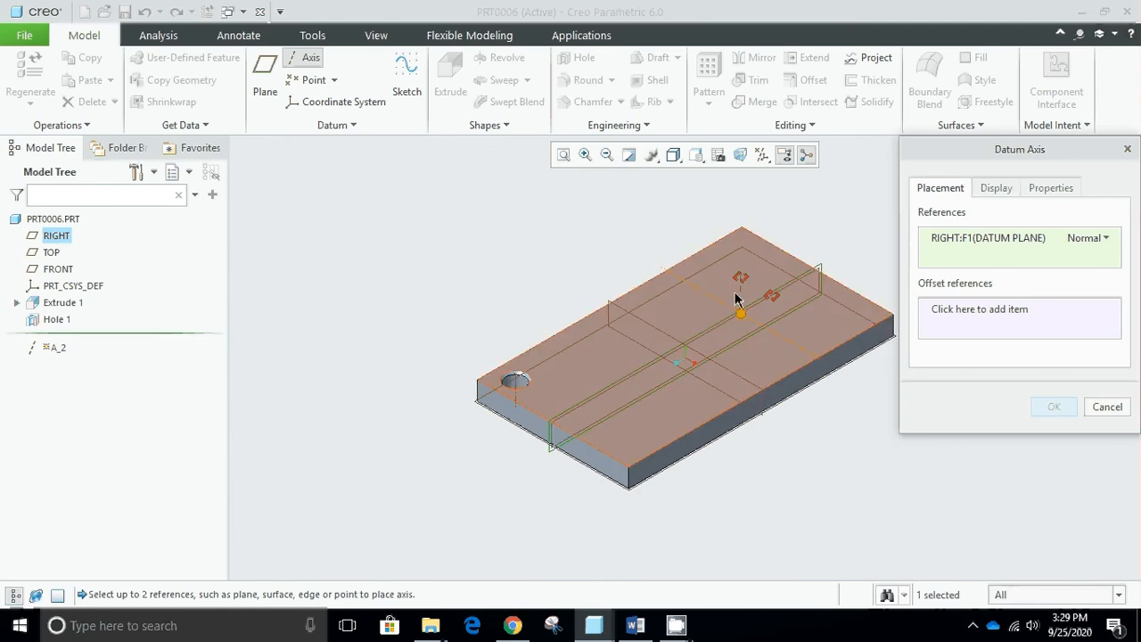
left_click_drag(740, 313, 639, 354)
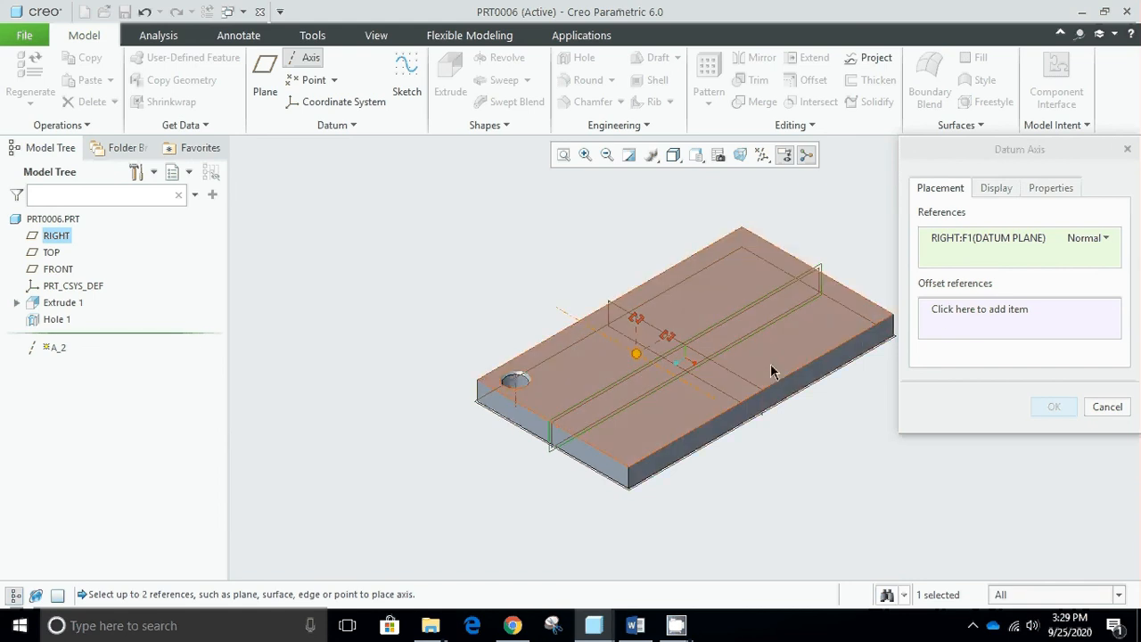
left_click(934, 317)
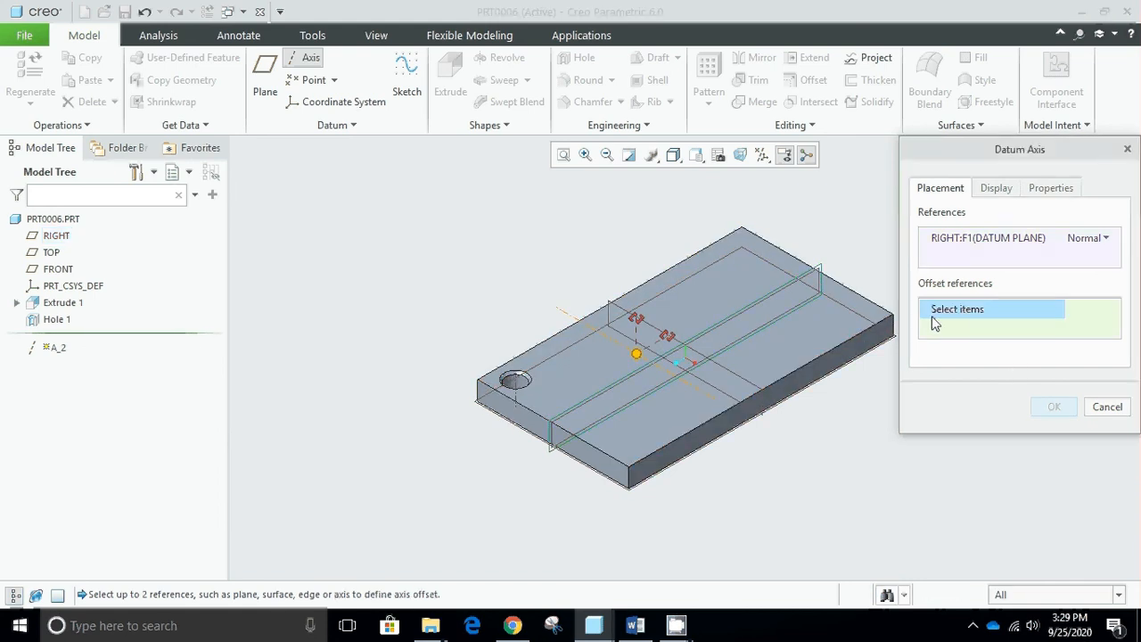
left_click(558, 338)
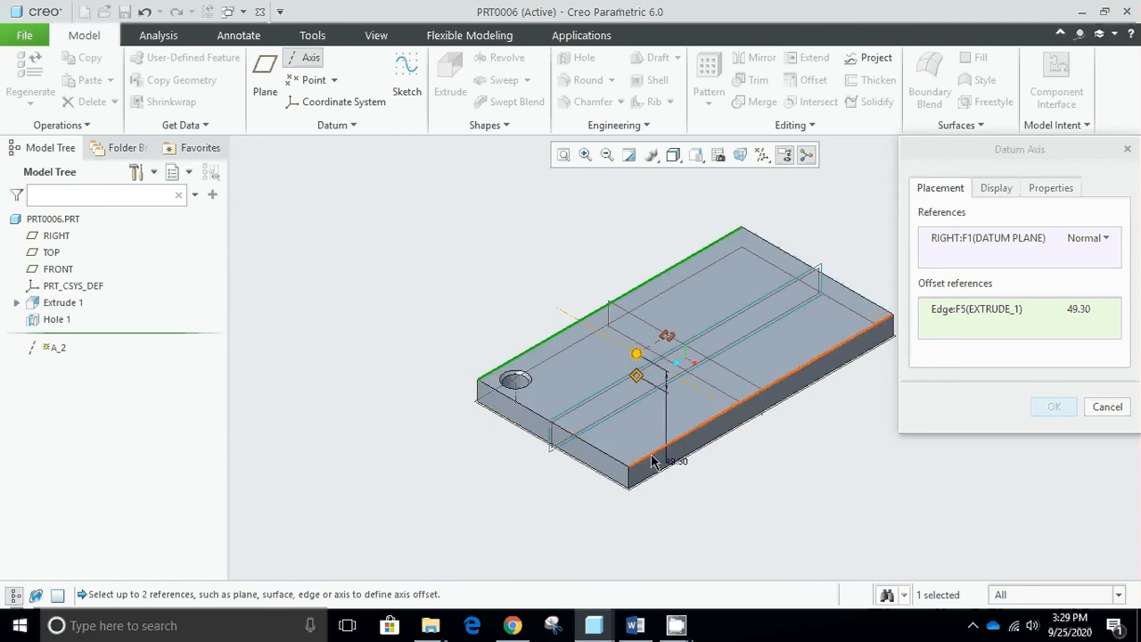
left_click(532, 414, "ctrl")
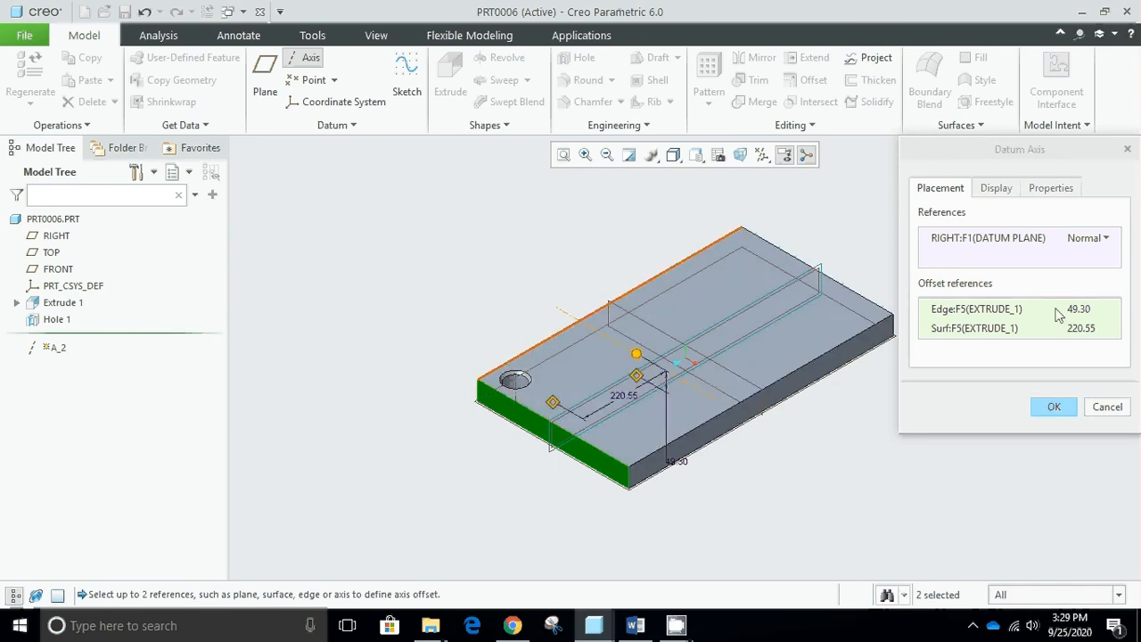
left_click(1106, 408)
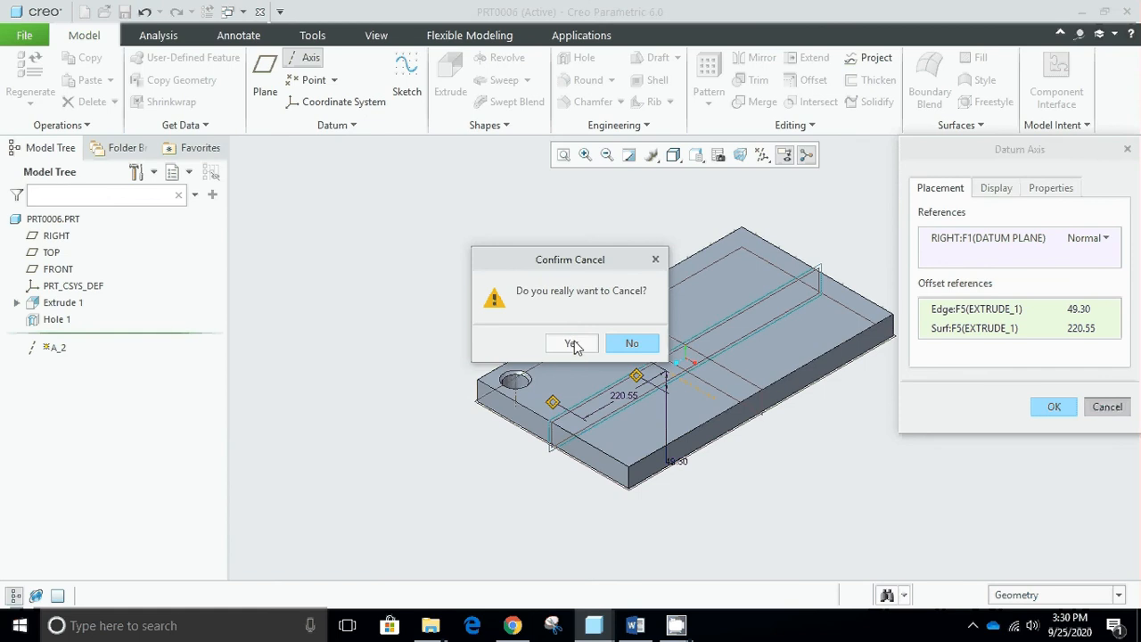
left_click(574, 342)
- Create a datum axis through the intersection of the FRONT and RIGHT datum planes at the plate's center
scroll(759, 261, "up", 2)
scroll(857, 262, "down", 3)
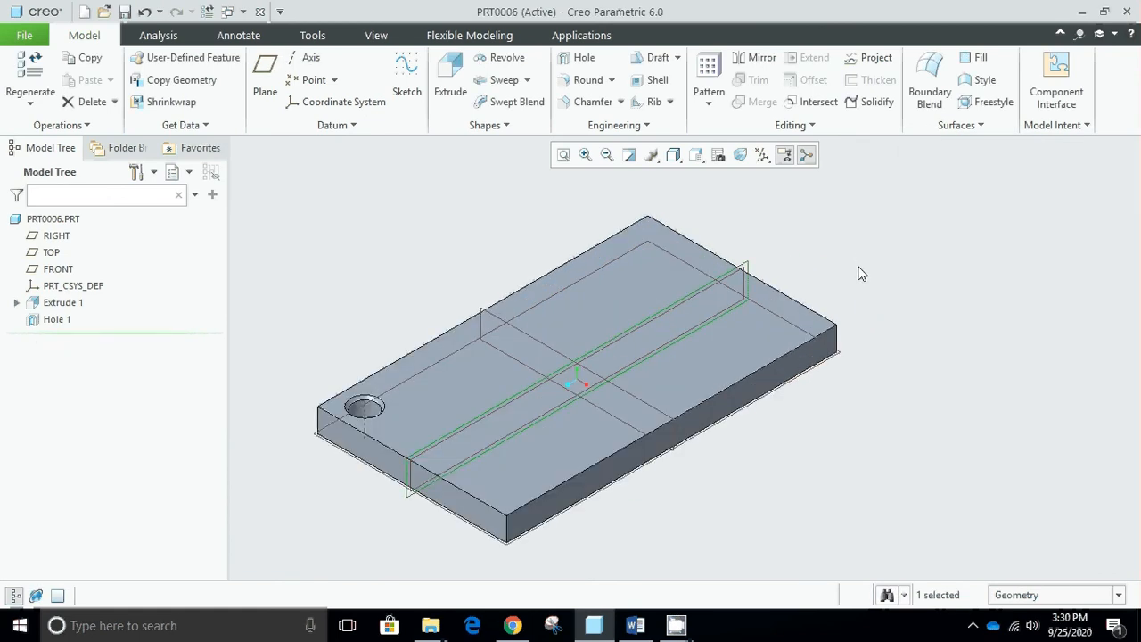
left_click(894, 302)
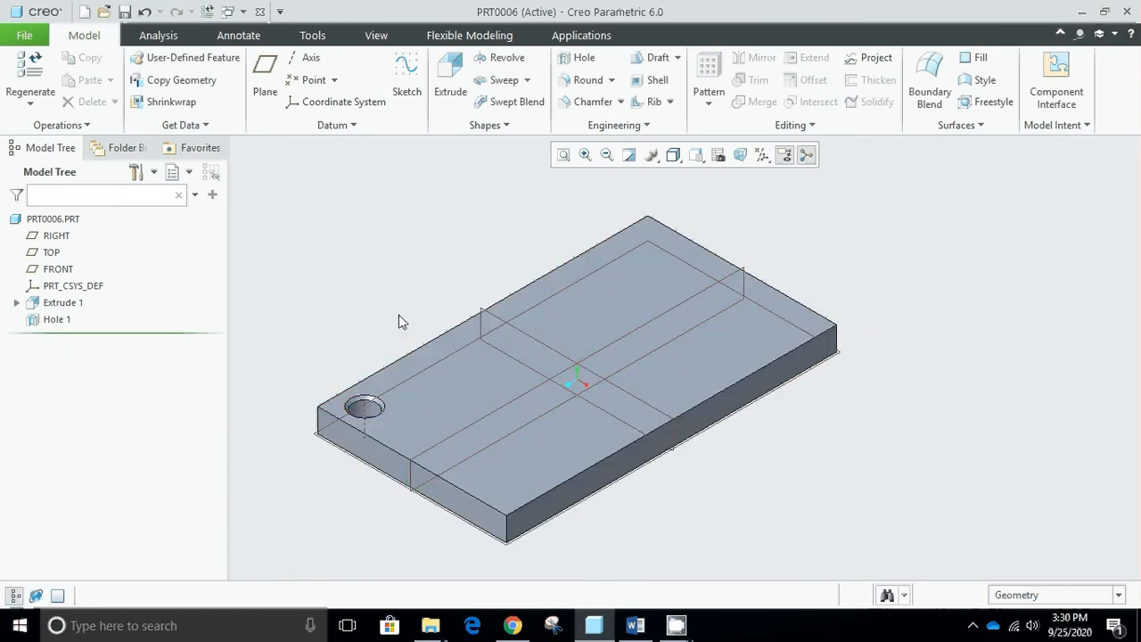
left_click(309, 59)
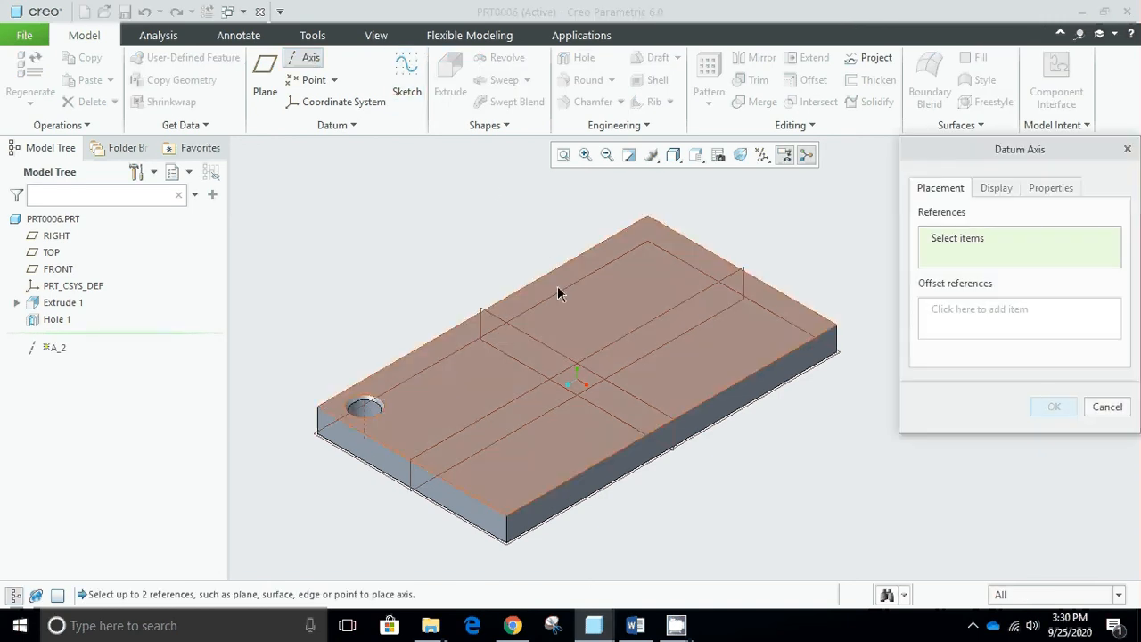
left_click(57, 269)
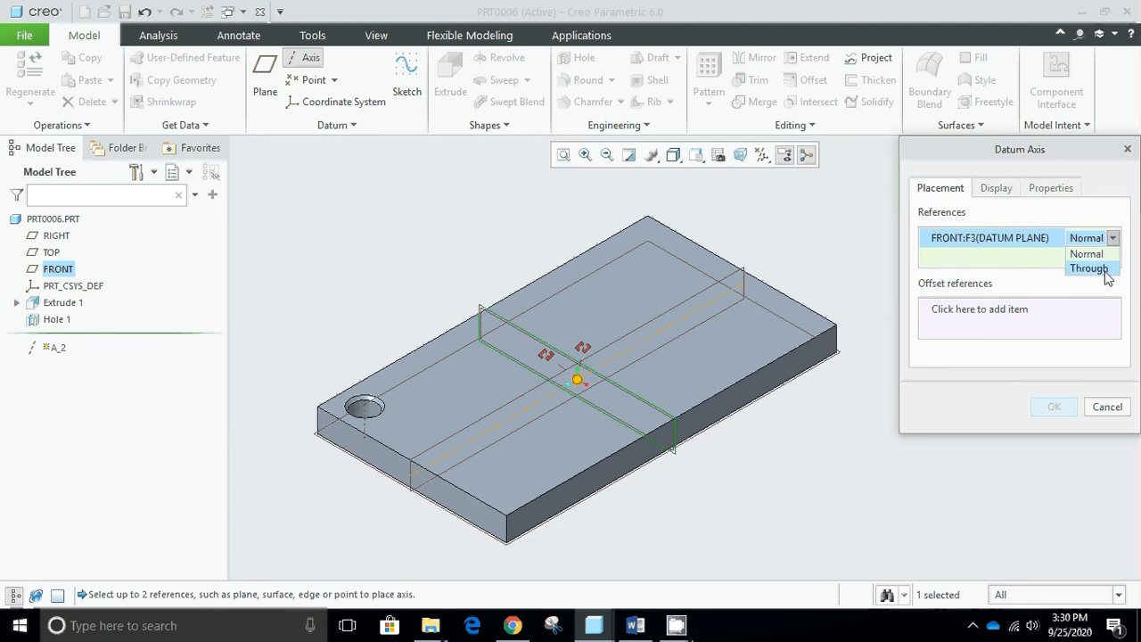
left_click(1105, 275)
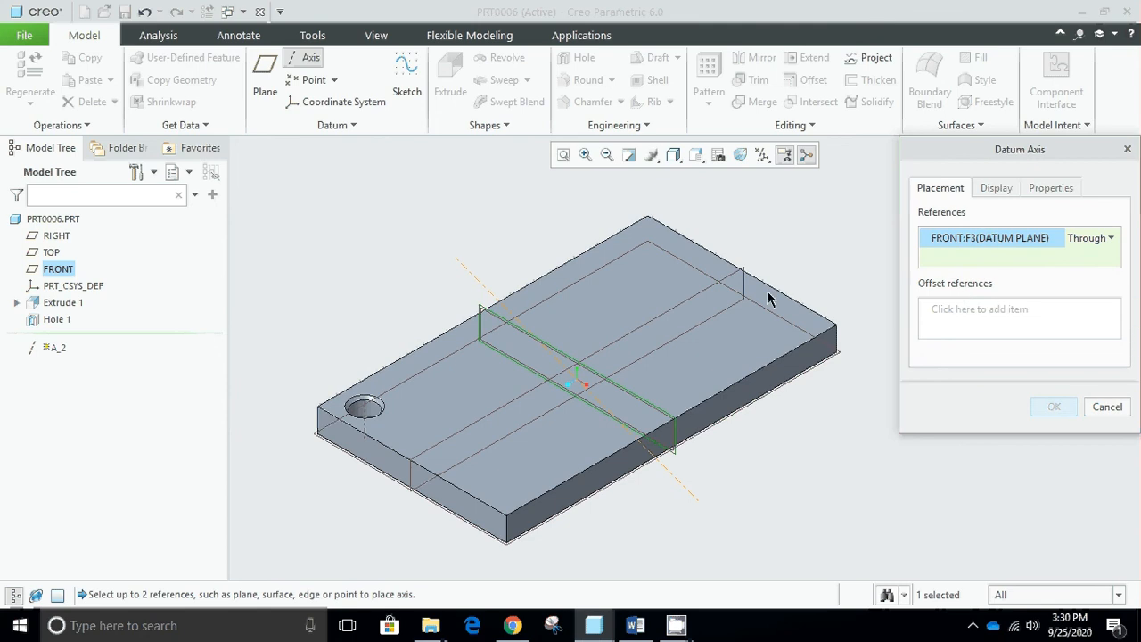
left_click(619, 343, "ctrl")
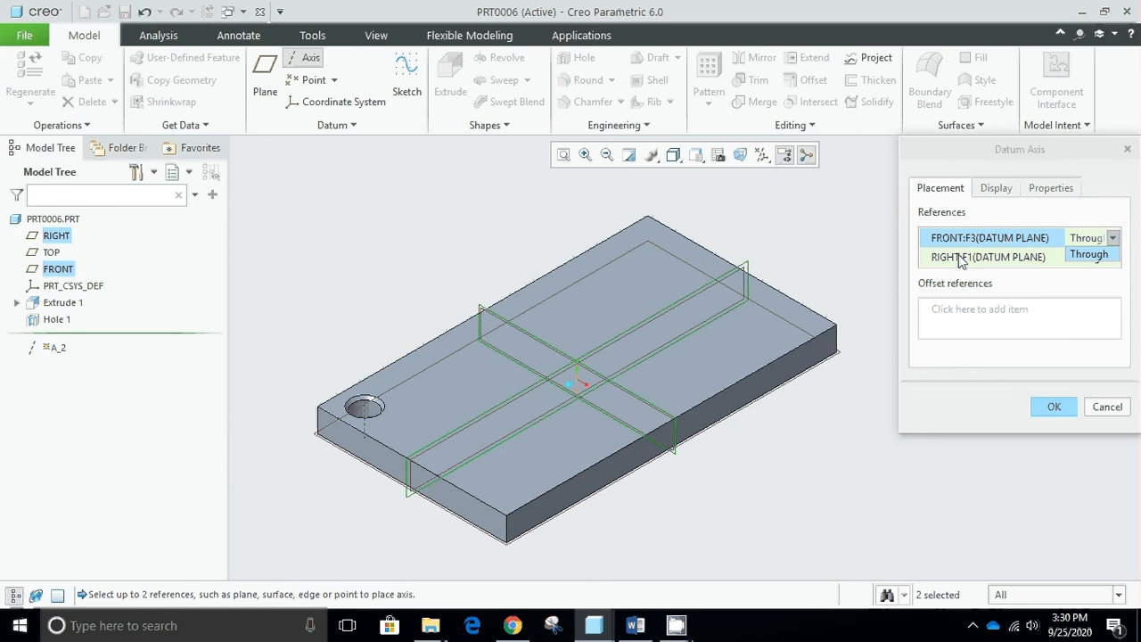
left_click(1056, 410)
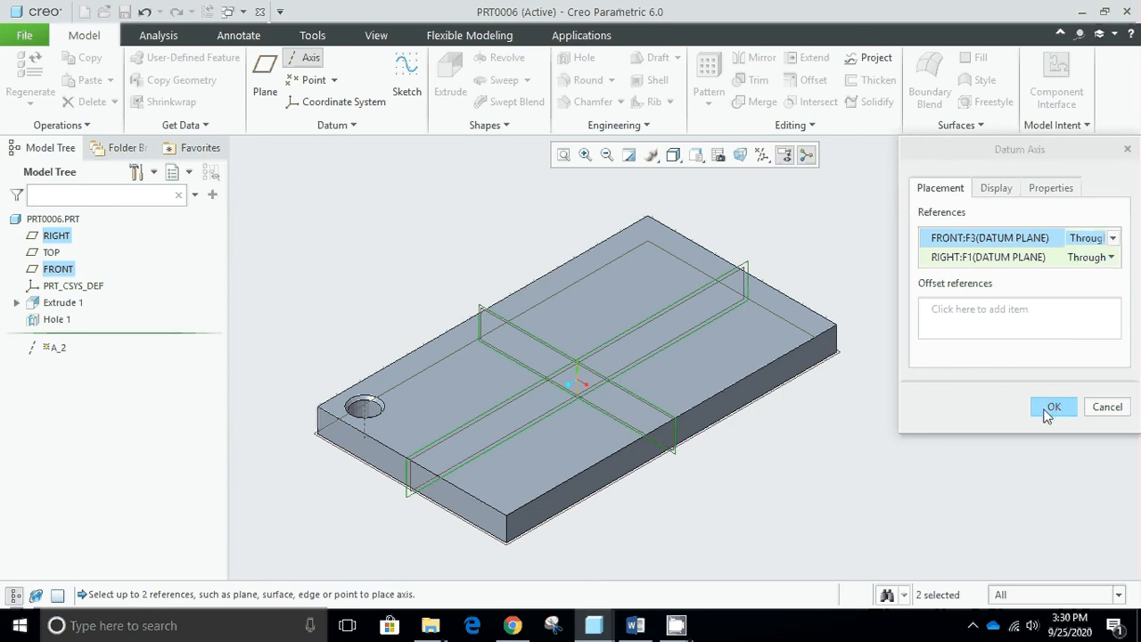
left_click(1111, 240)
left_click(1111, 241)
left_click(1051, 407)
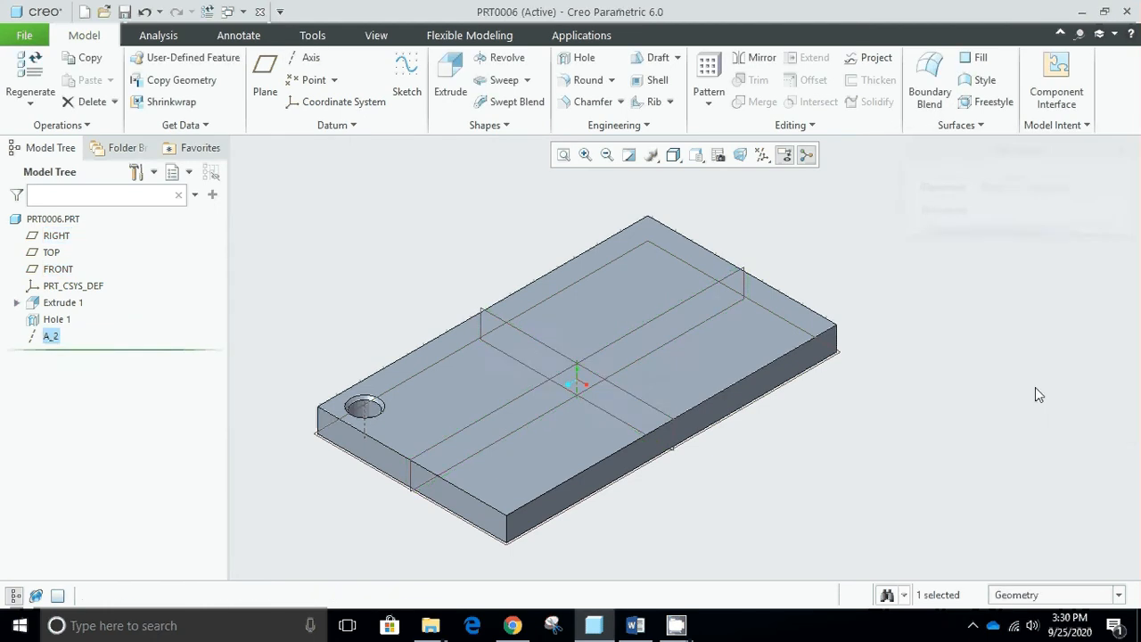
left_click(826, 471)
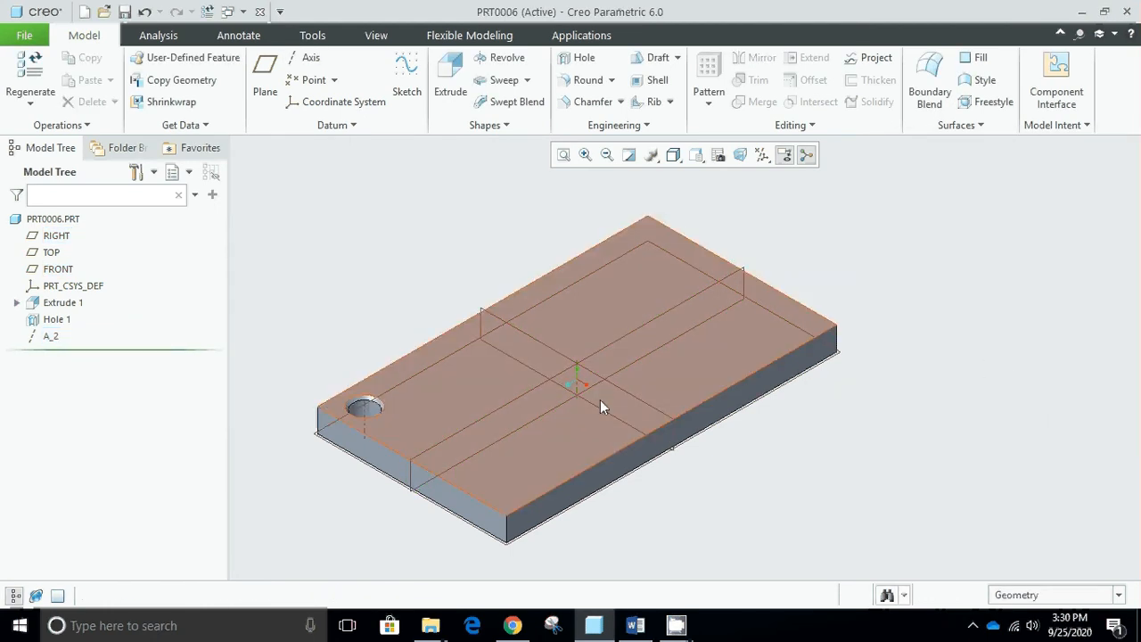
middle_click_drag(600, 387, 694, 332, "shift")
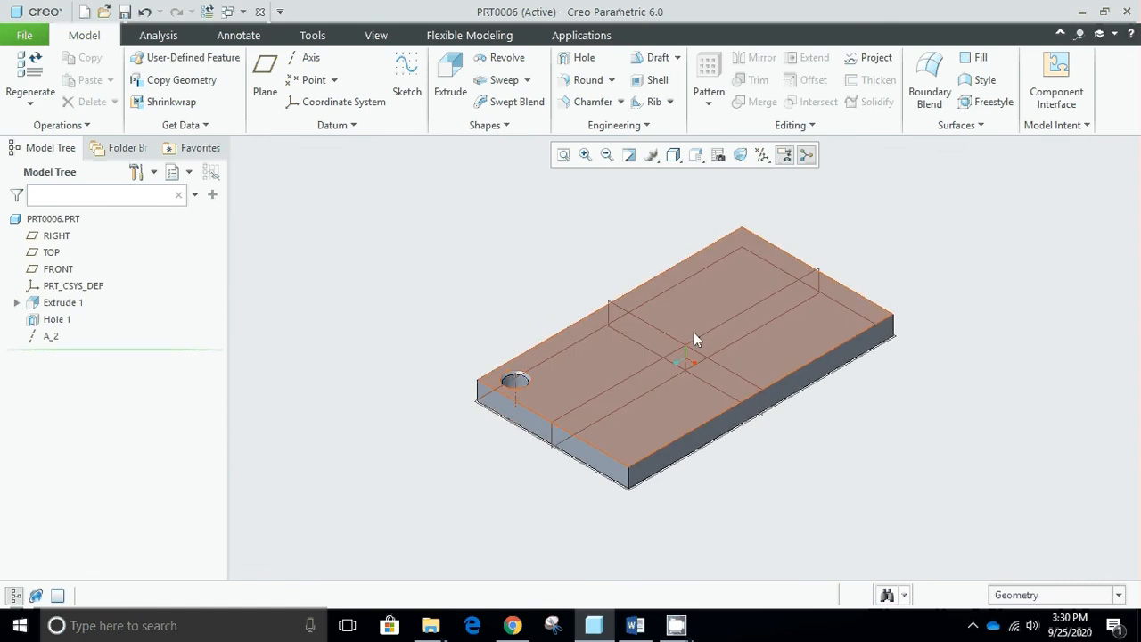
scroll(696, 339, "up", 2)
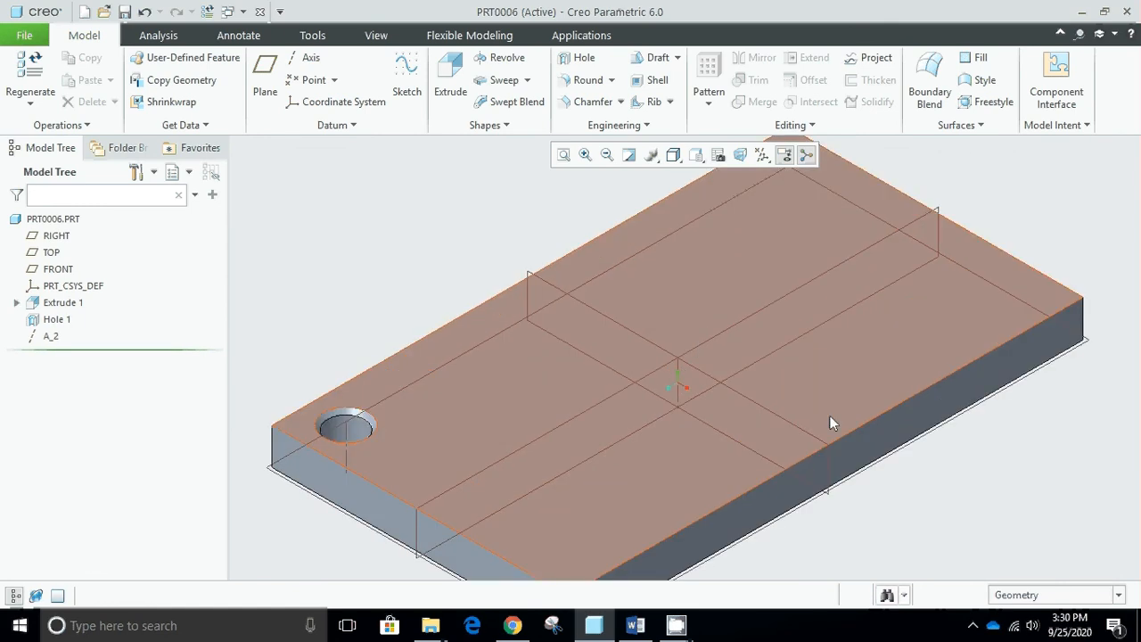
scroll(878, 441, "down", 2)
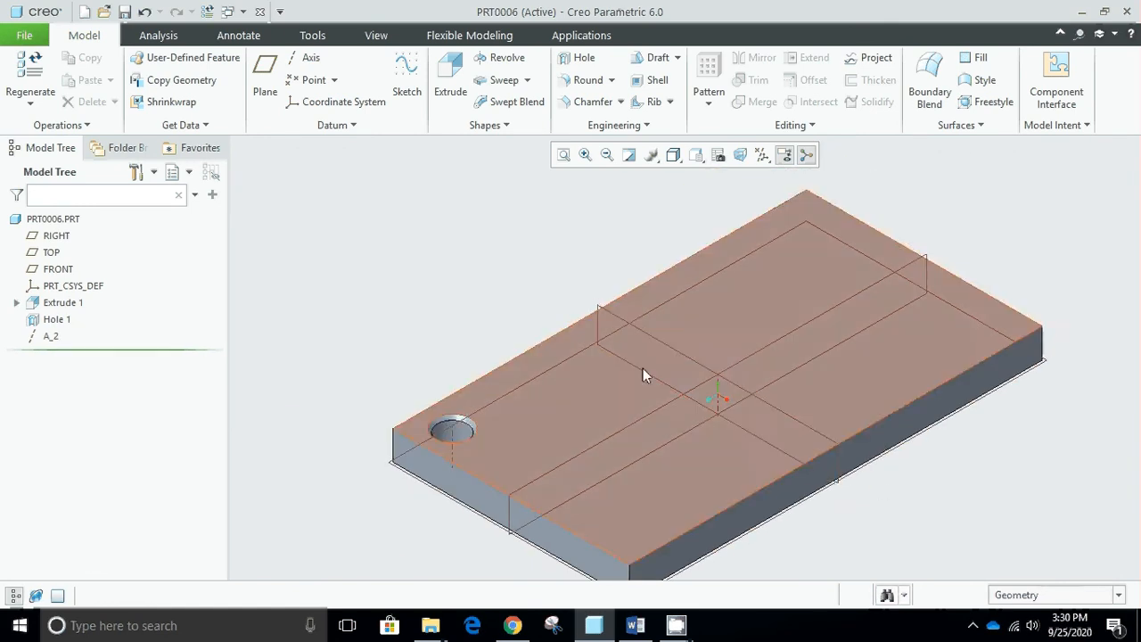
left_click(463, 82)
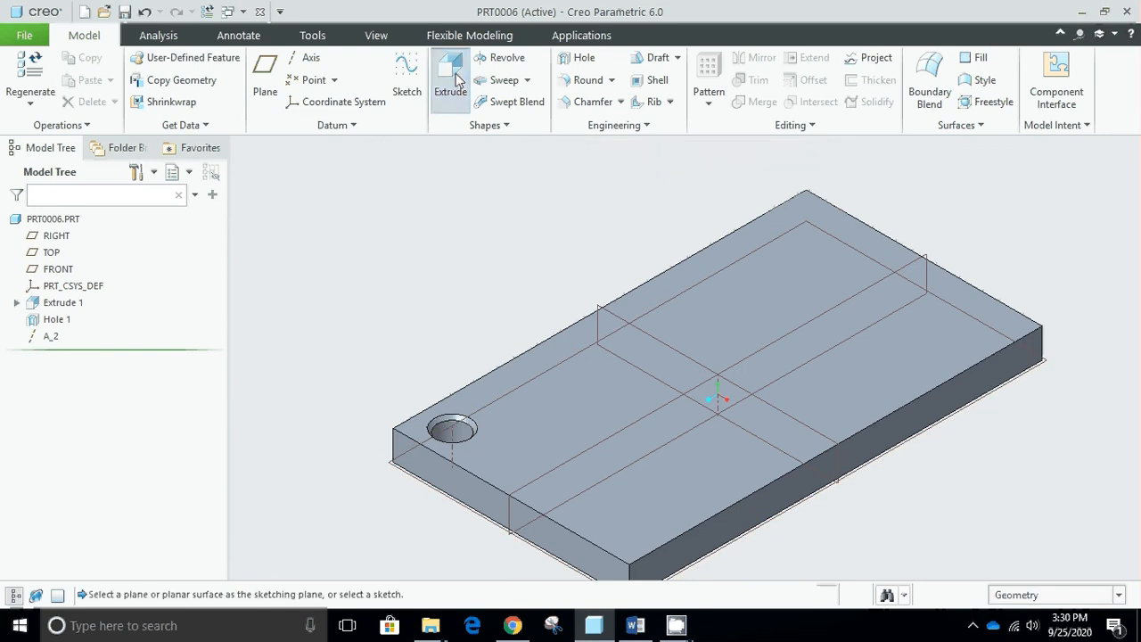
left_click(648, 380)
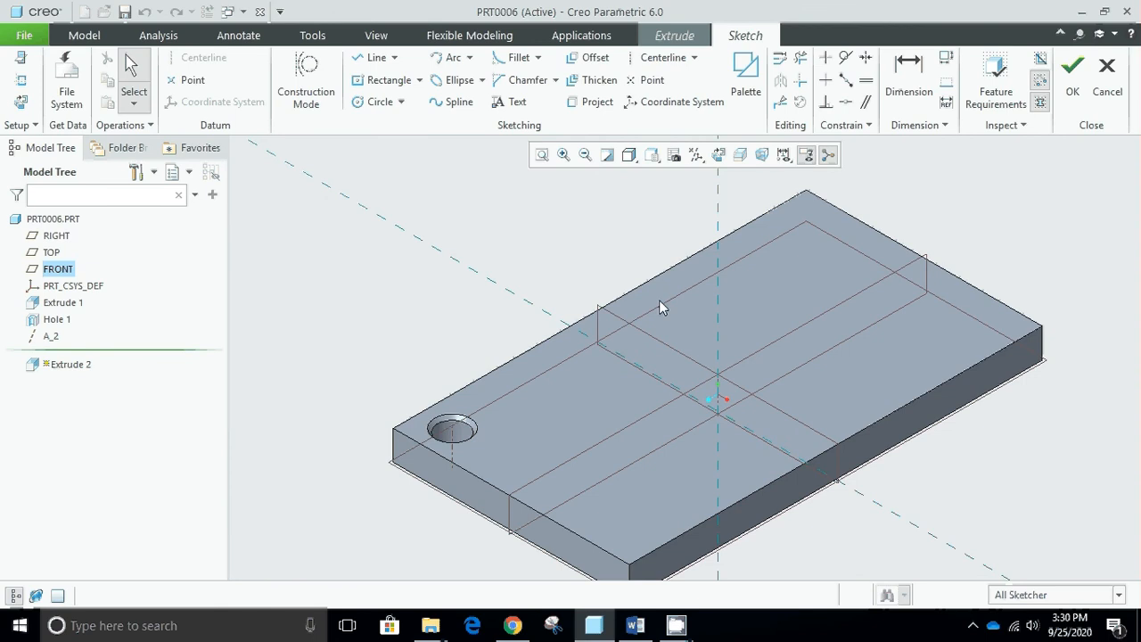
left_click(380, 102)
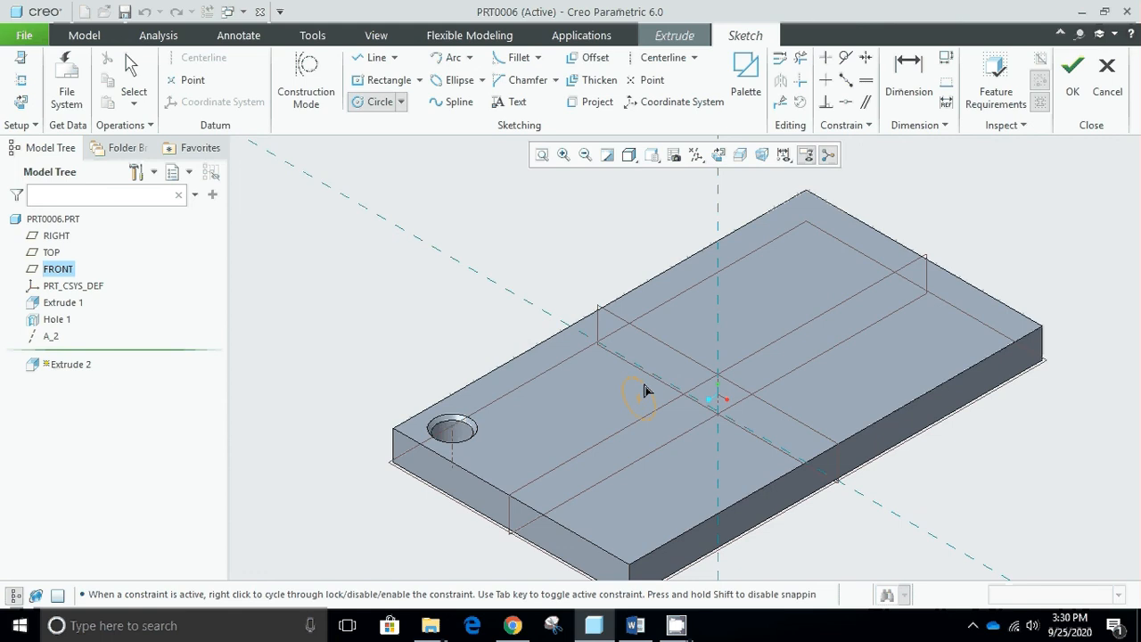
left_click(1107, 76)
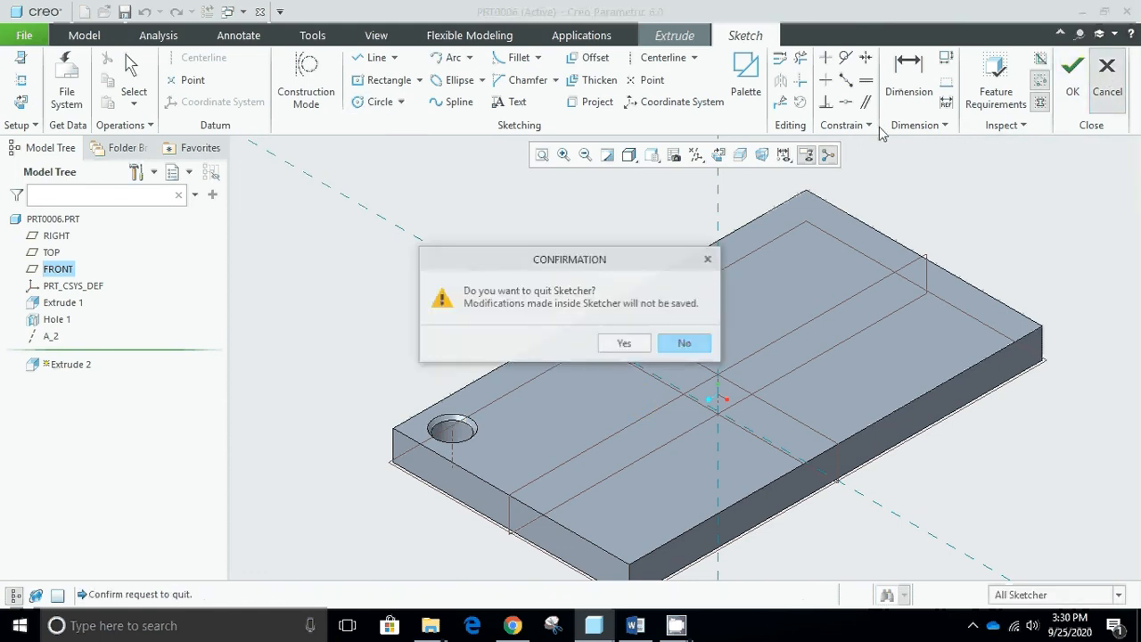
left_click(624, 344)
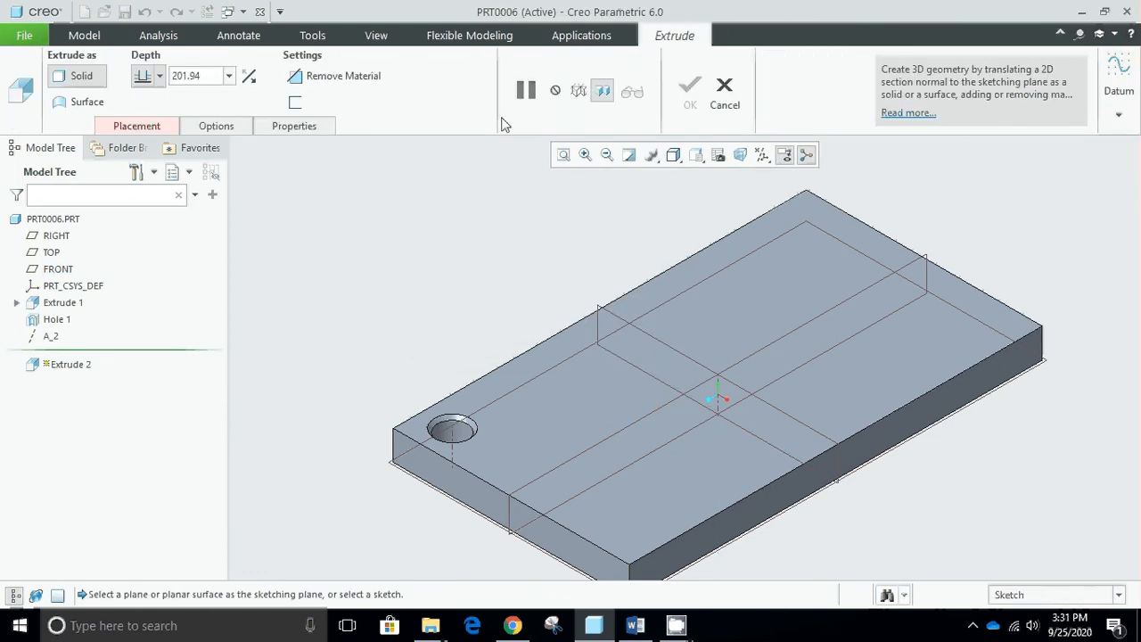
- Define the extrusion's sketch on the plate's top face and orient the view parallel to the sketch plane
left_click(171, 127)
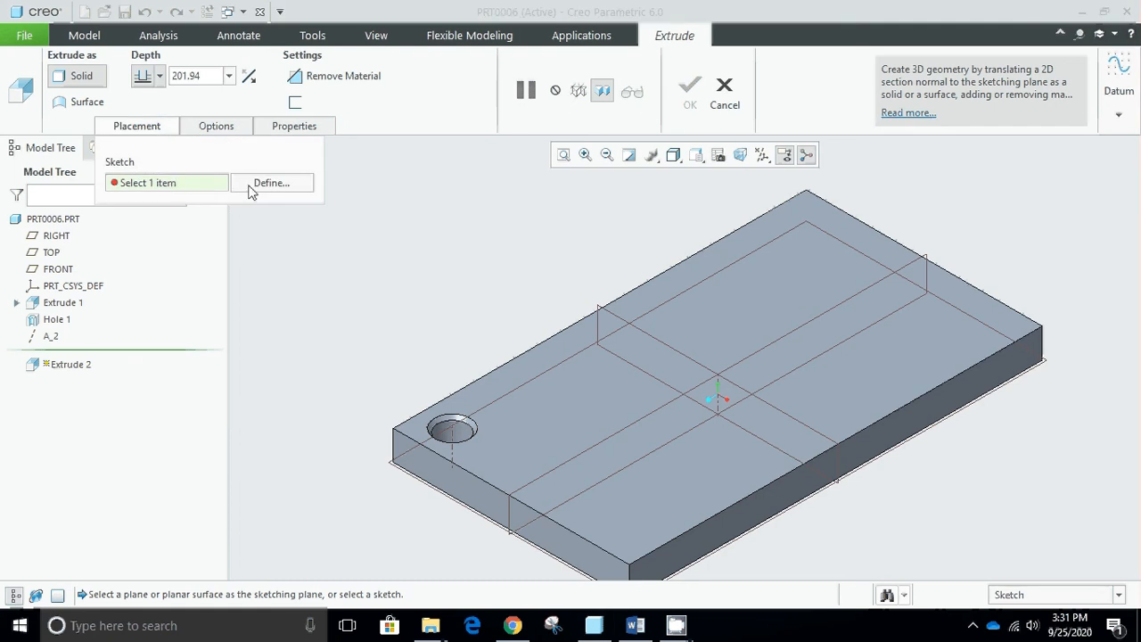
left_click(256, 186)
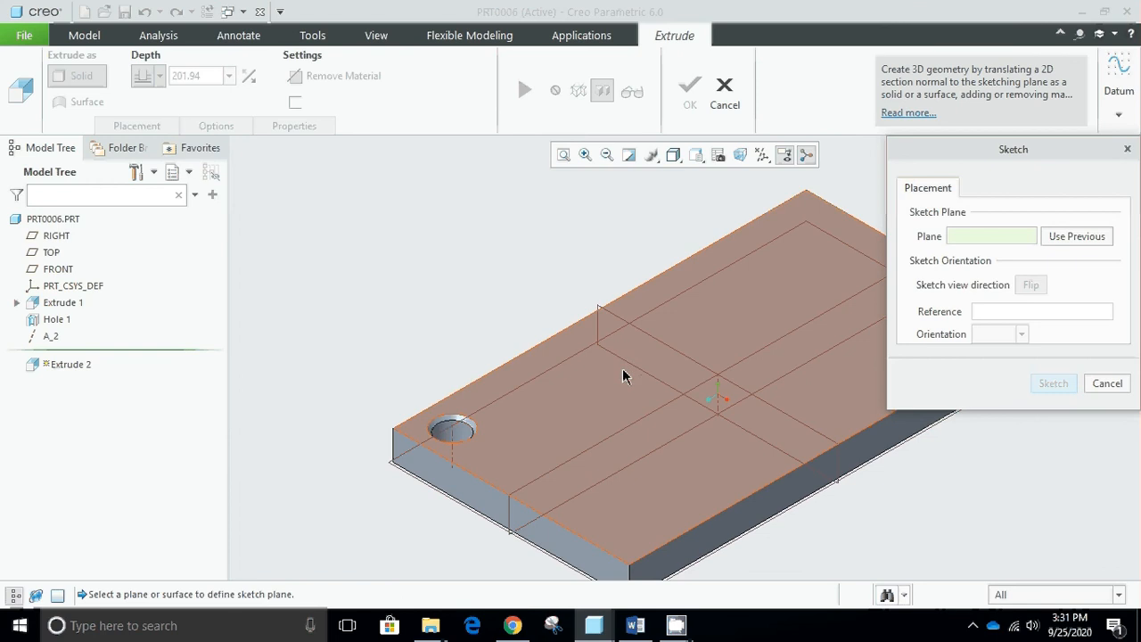
left_click(622, 370)
left_click(1052, 383)
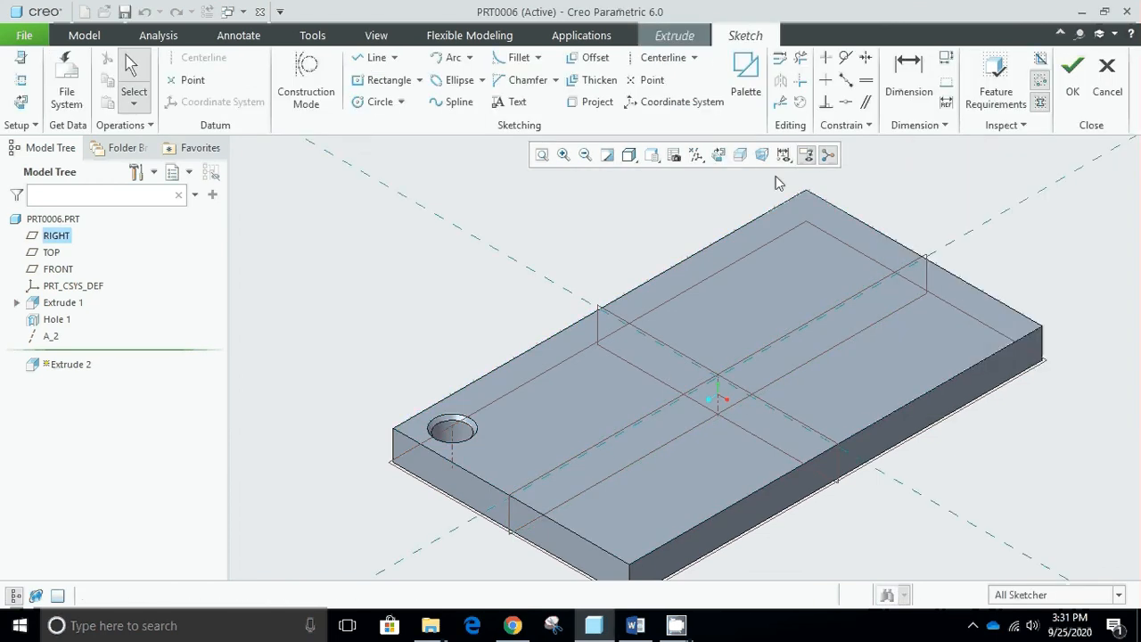
left_click(718, 155)
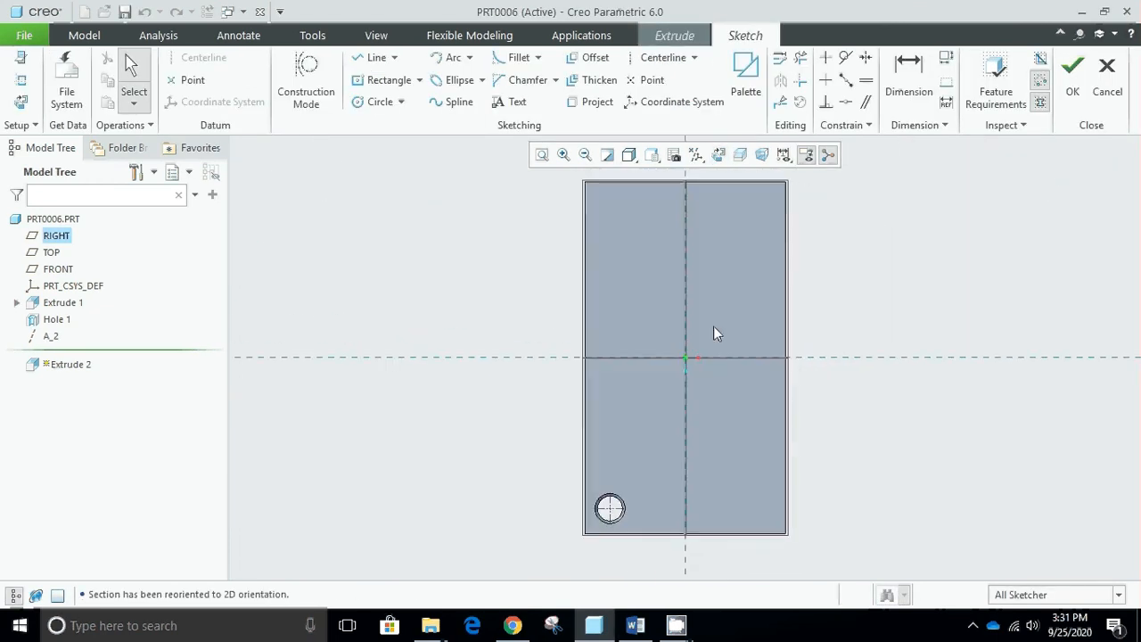
- Sketch a circle about 24 in diameter, offset about 82 and 76 from the plate's center lines, and finish the sketch
scroll(660, 336, "up", 3)
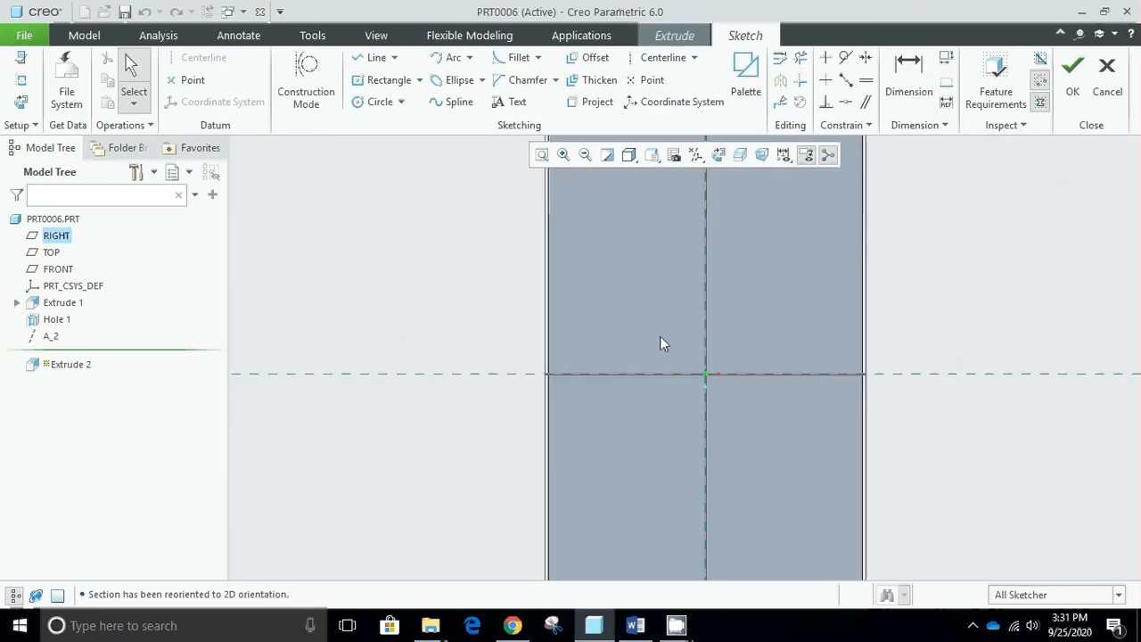
left_click(372, 104)
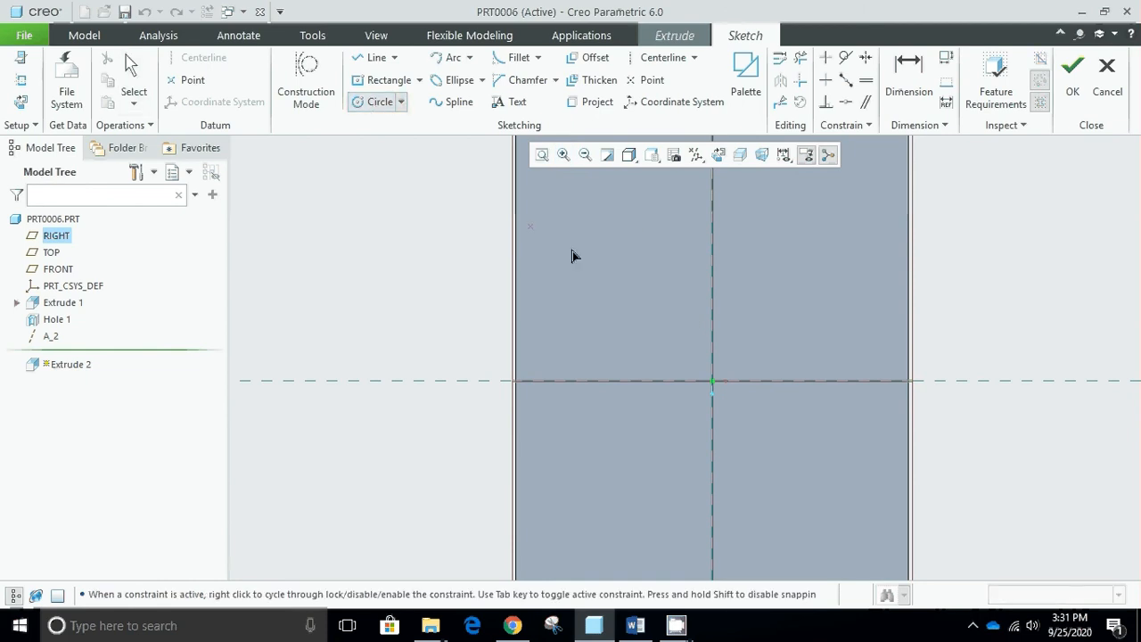
left_click(631, 305)
left_click(640, 306)
middle_click(692, 260)
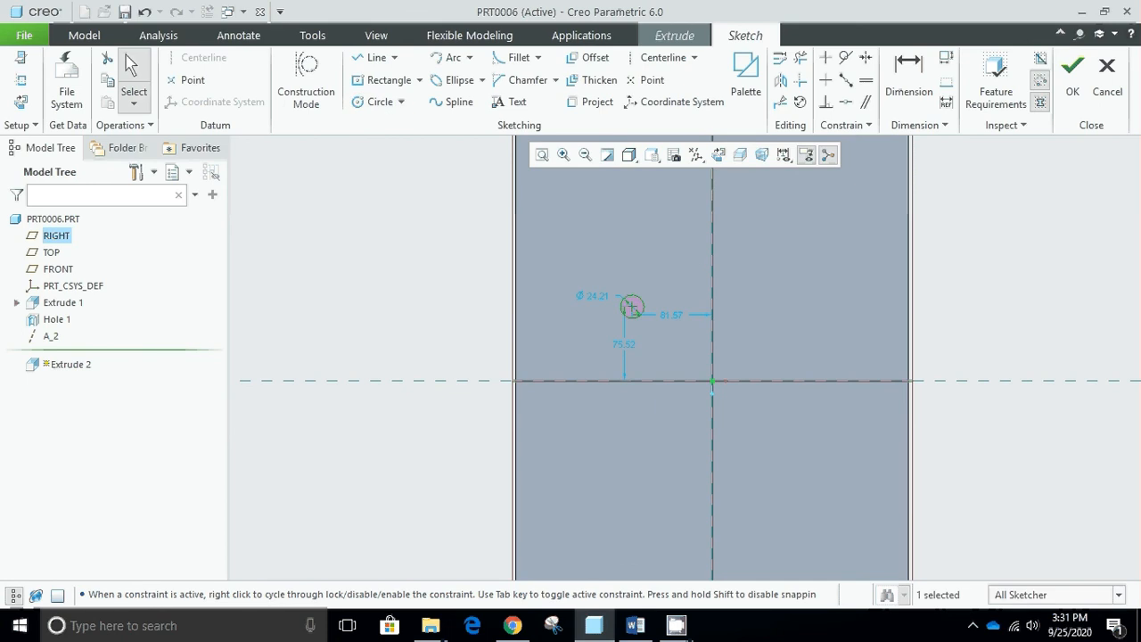
left_click(1071, 82)
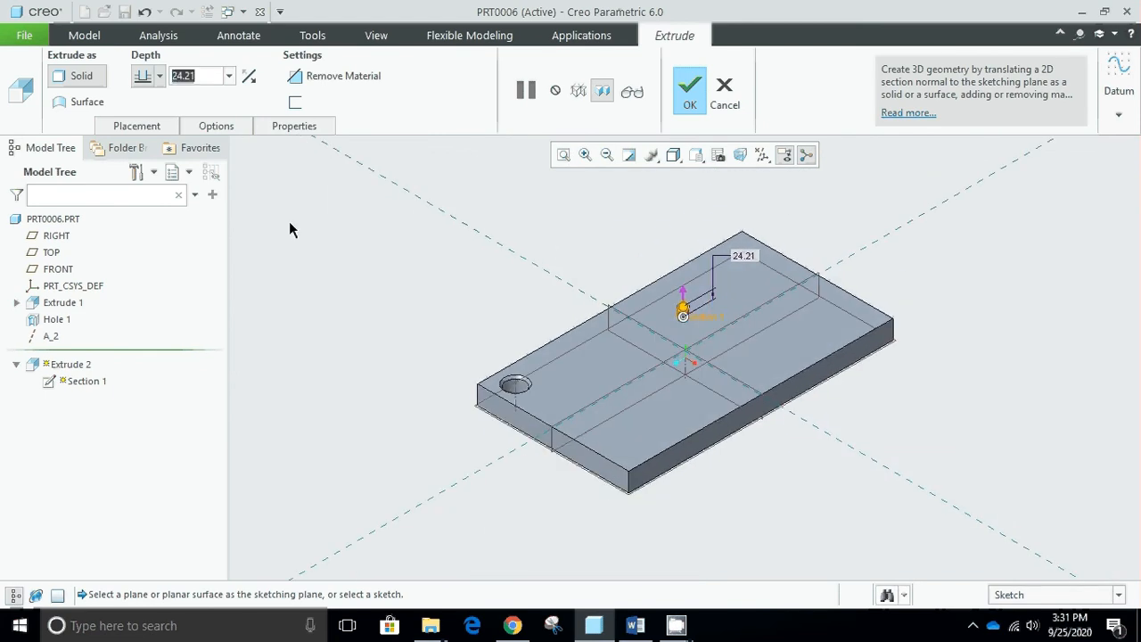
- Extrude the circle to a depth of 50 above the plate's top face
type("50")
key("Return")
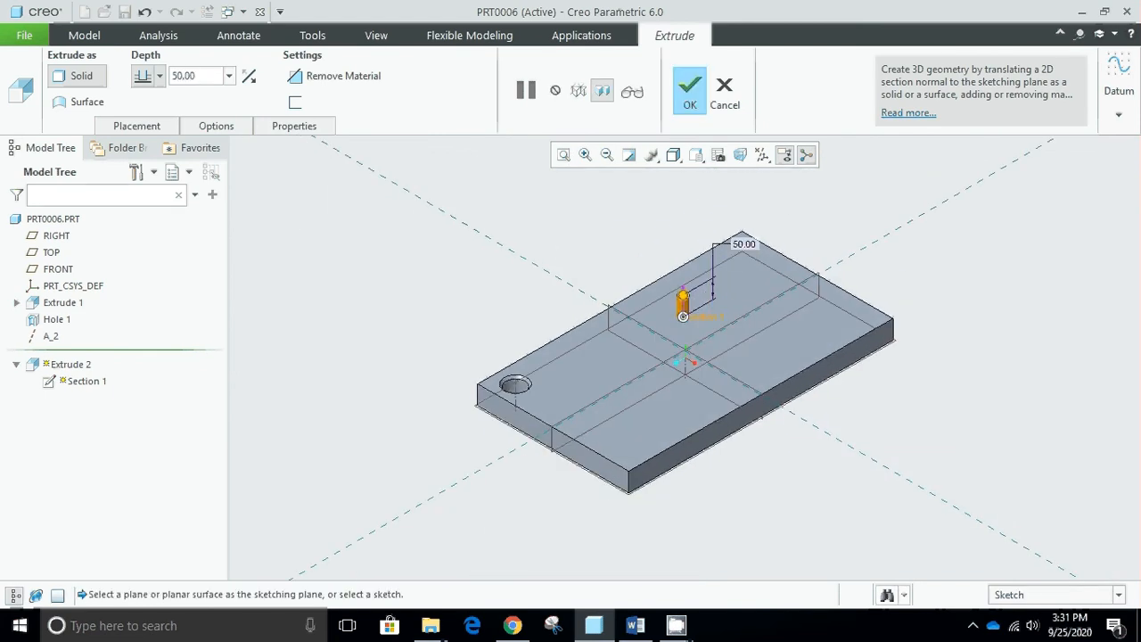
left_click(689, 93)
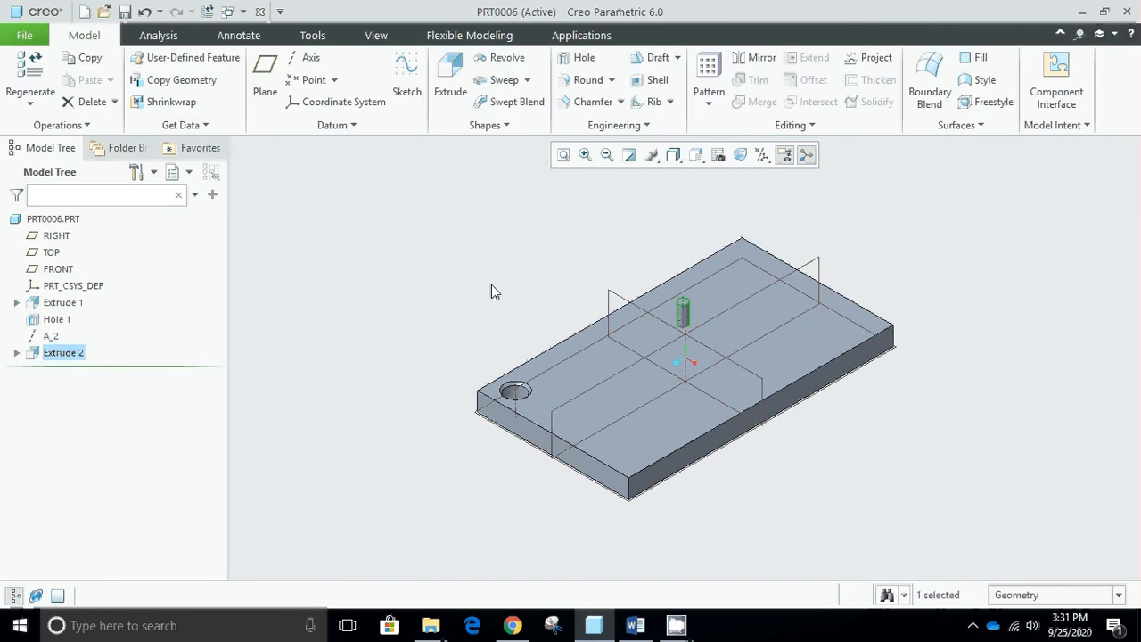
- Start an Axis pattern of the extruded cylinder around the plate's central datum axis
left_click(709, 79)
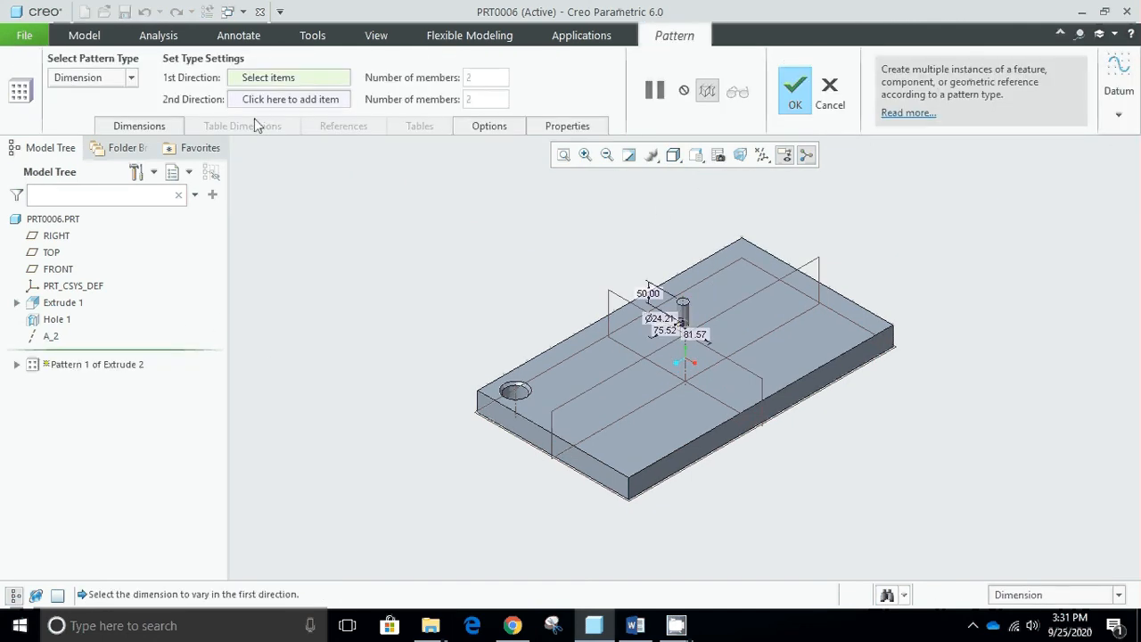
left_click(131, 80)
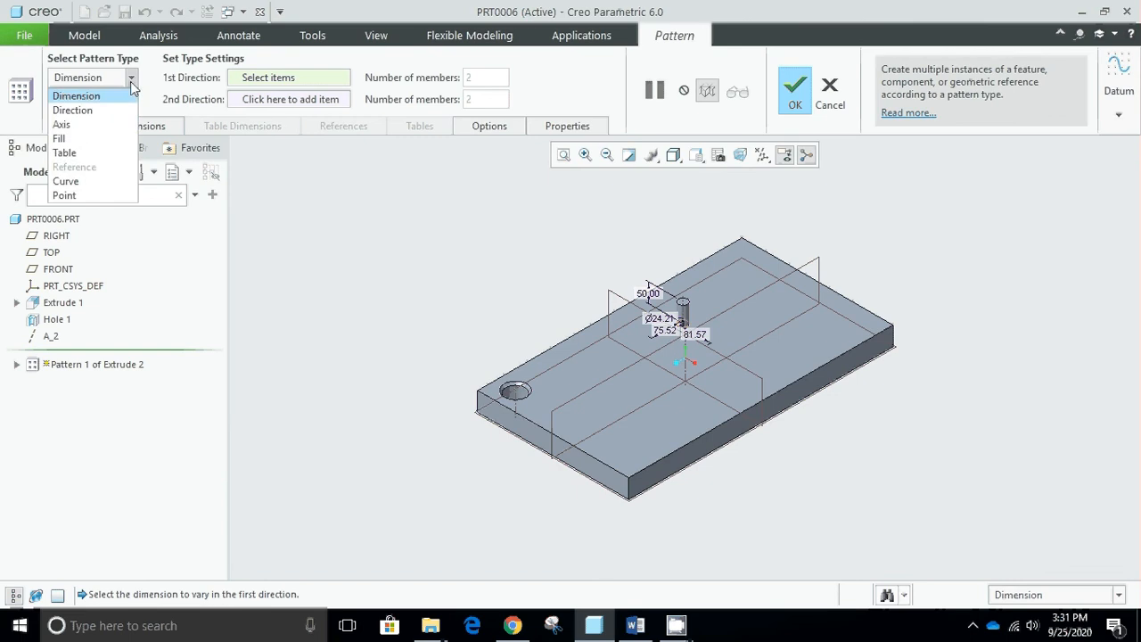
left_click(93, 127)
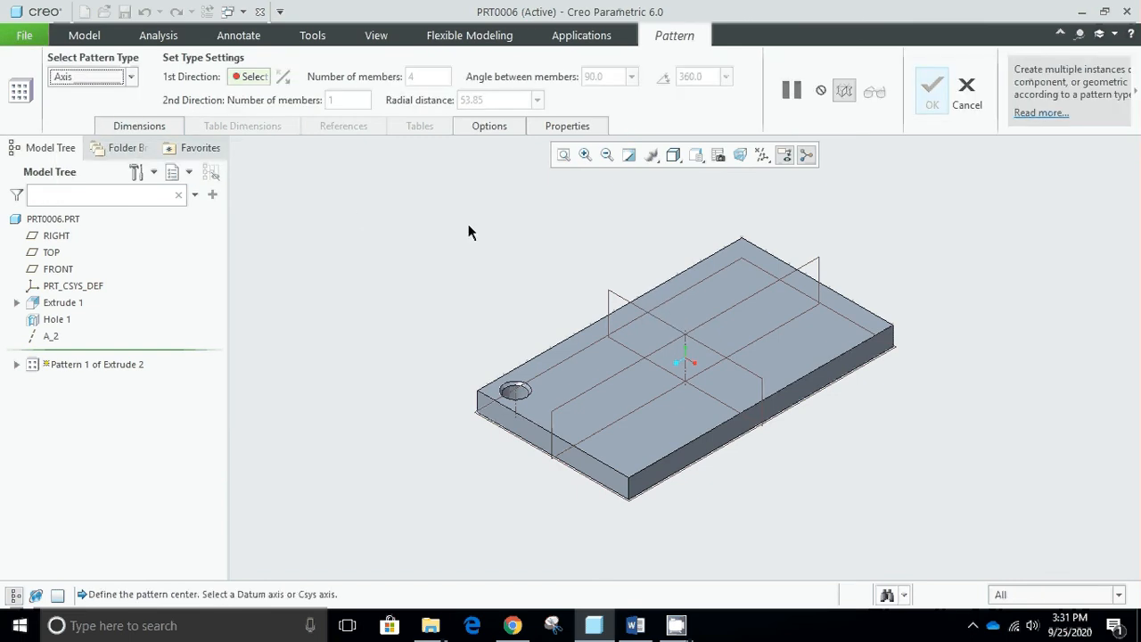
left_click(250, 77)
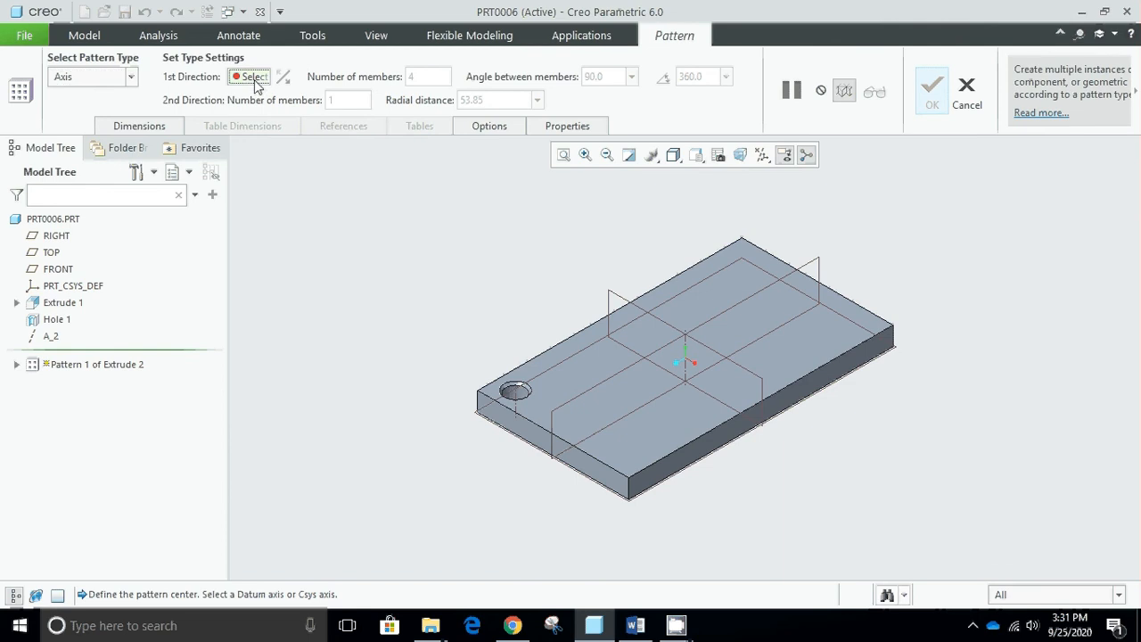
left_click(687, 350)
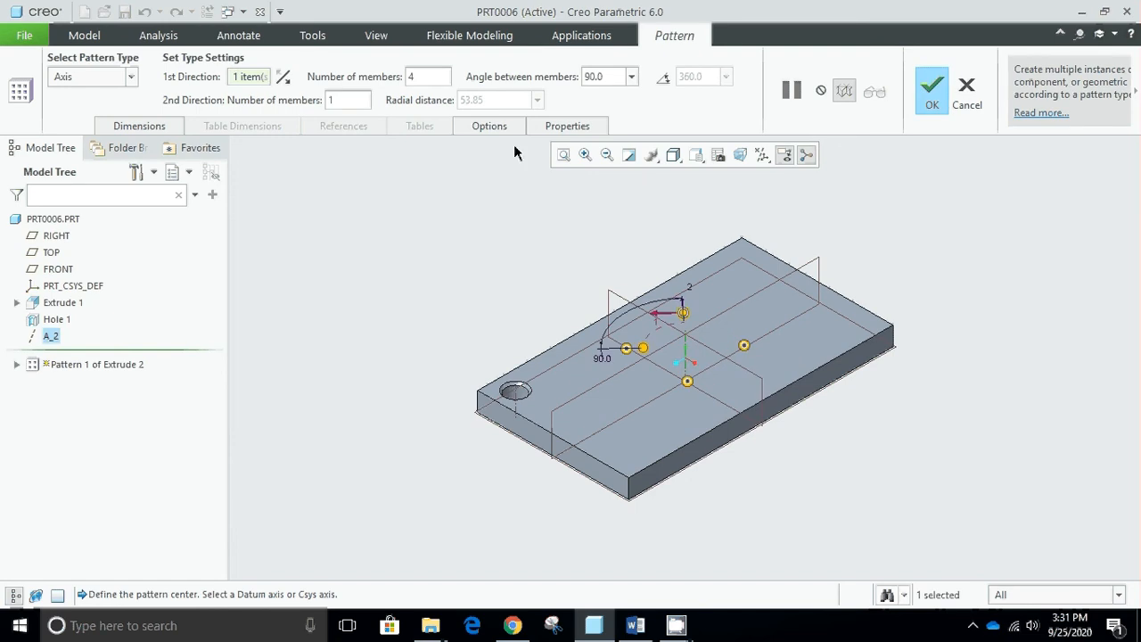
- Set the pattern's first direction to 8 members with a 360° angle between members
left_click(438, 76)
key("BackSpace")
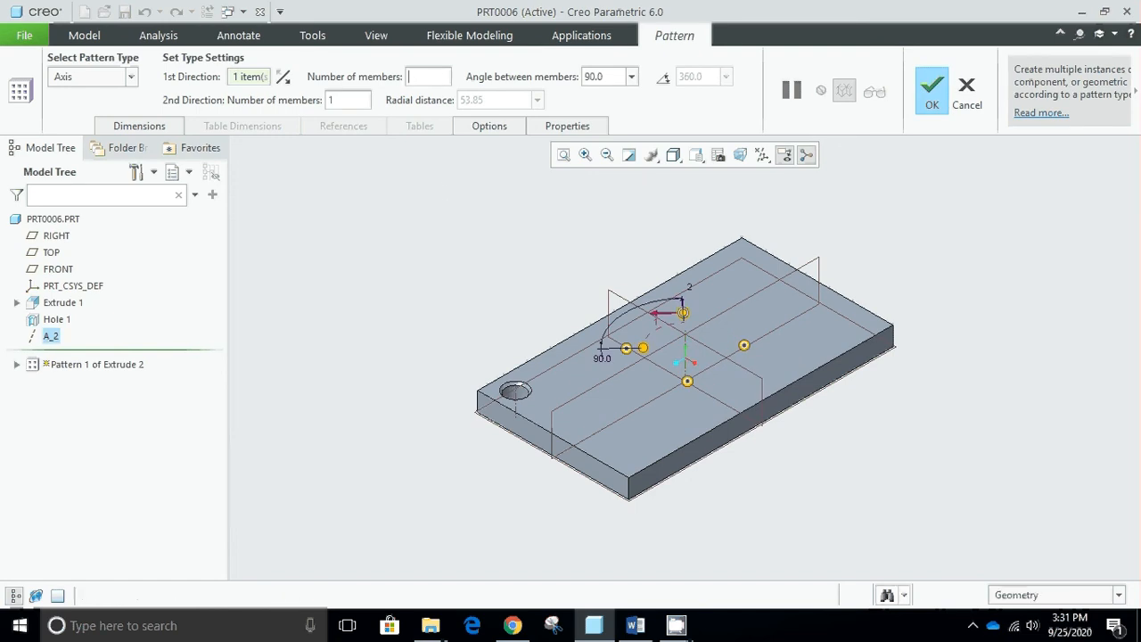
key("Return")
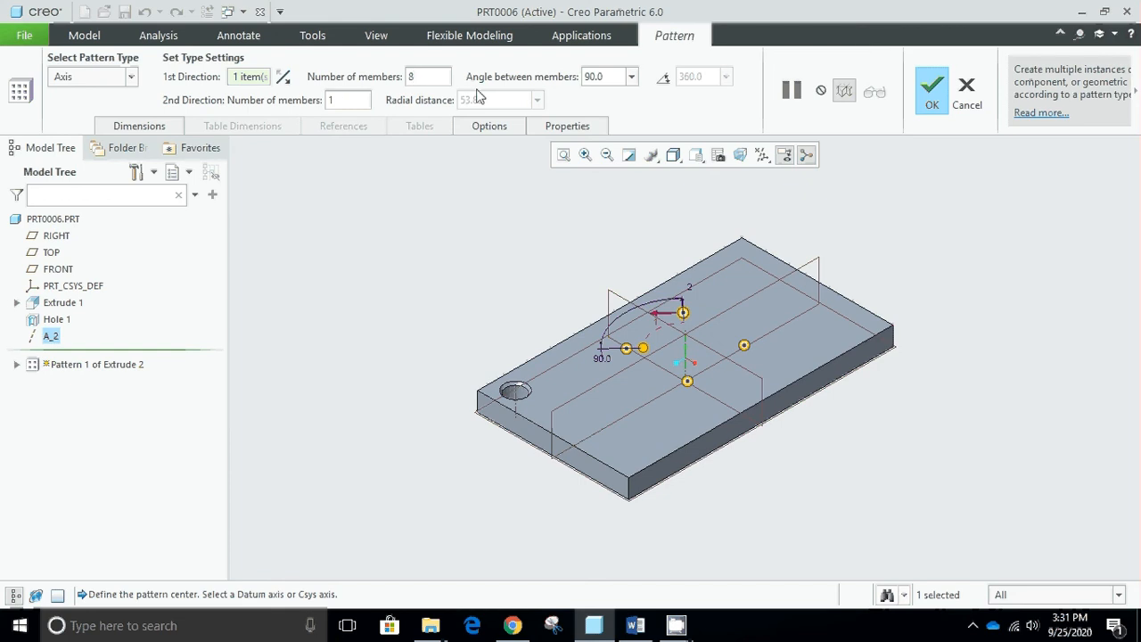
double_click(622, 78)
type("3")
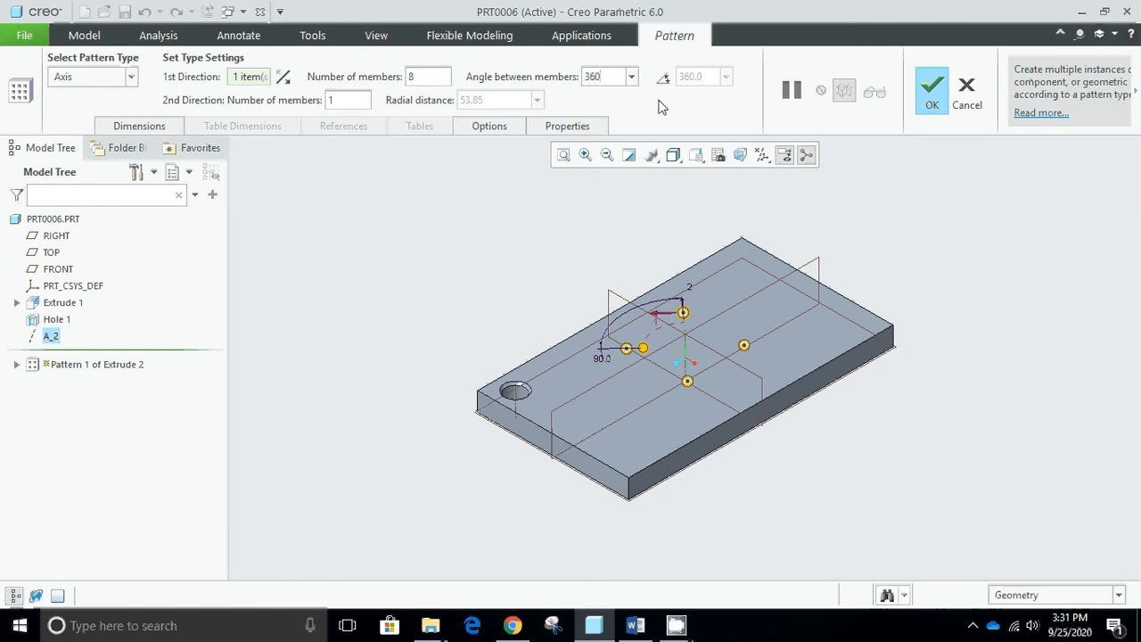
type("60")
key("Return")
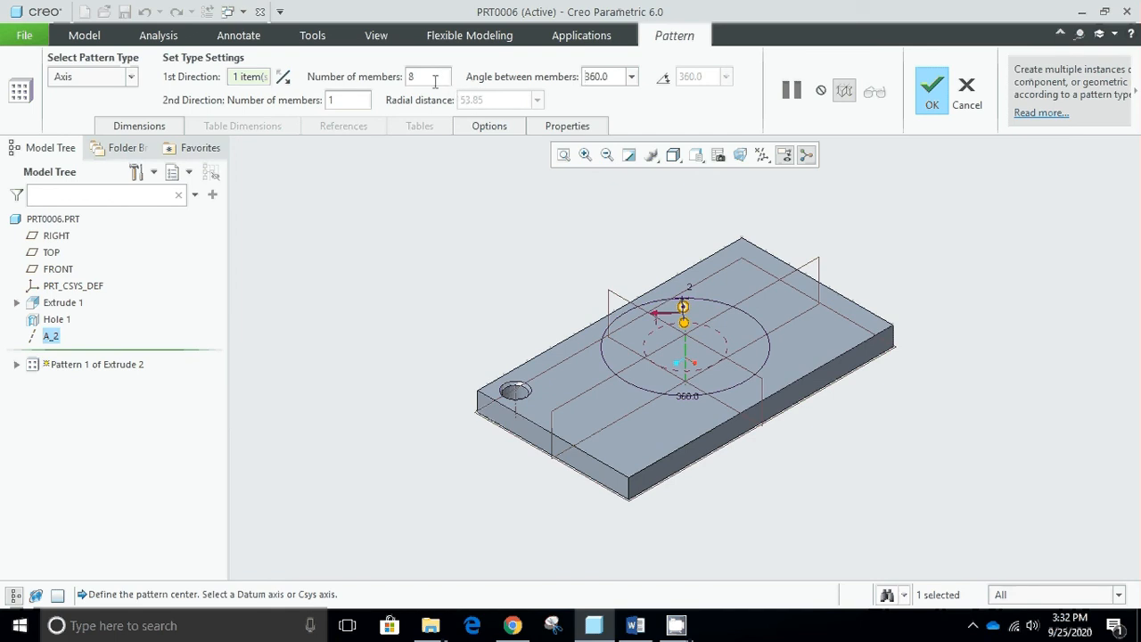
- Set the pattern to 3 members in both the first and second directions, with a radial distance of 50
key("BackSpace")
key("BackSpace")
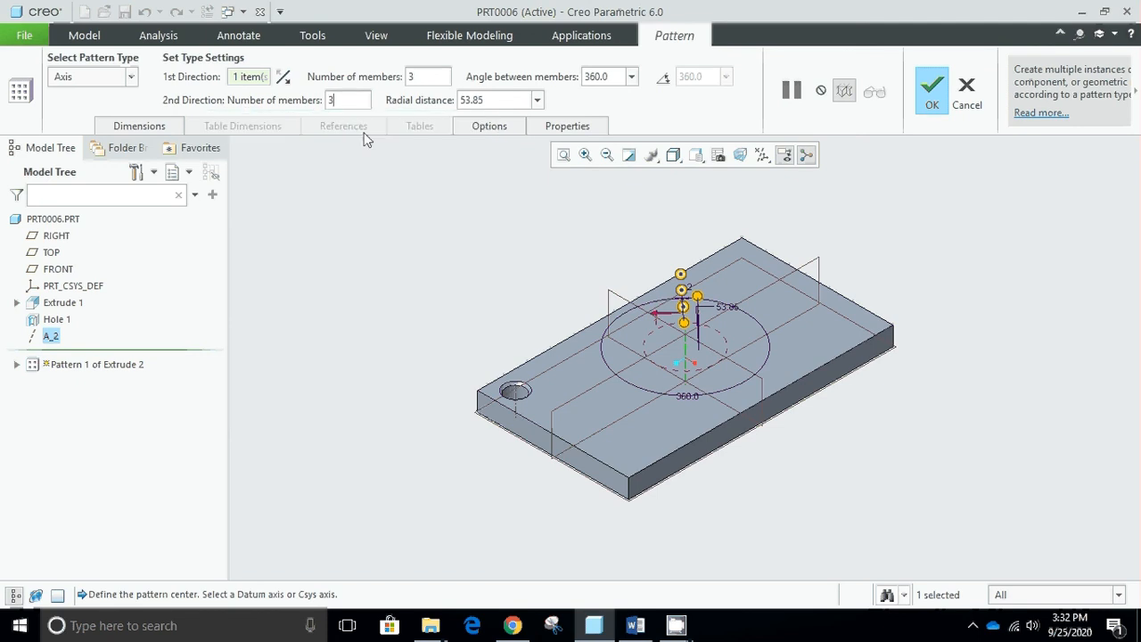
key("Tab")
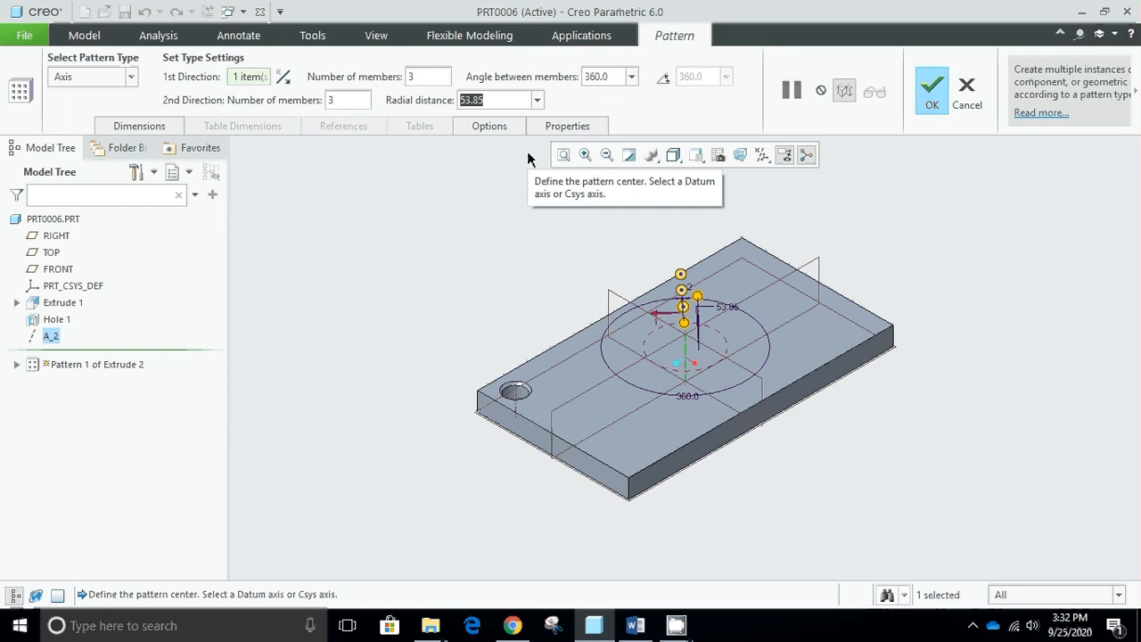
type("50")
key("Return")
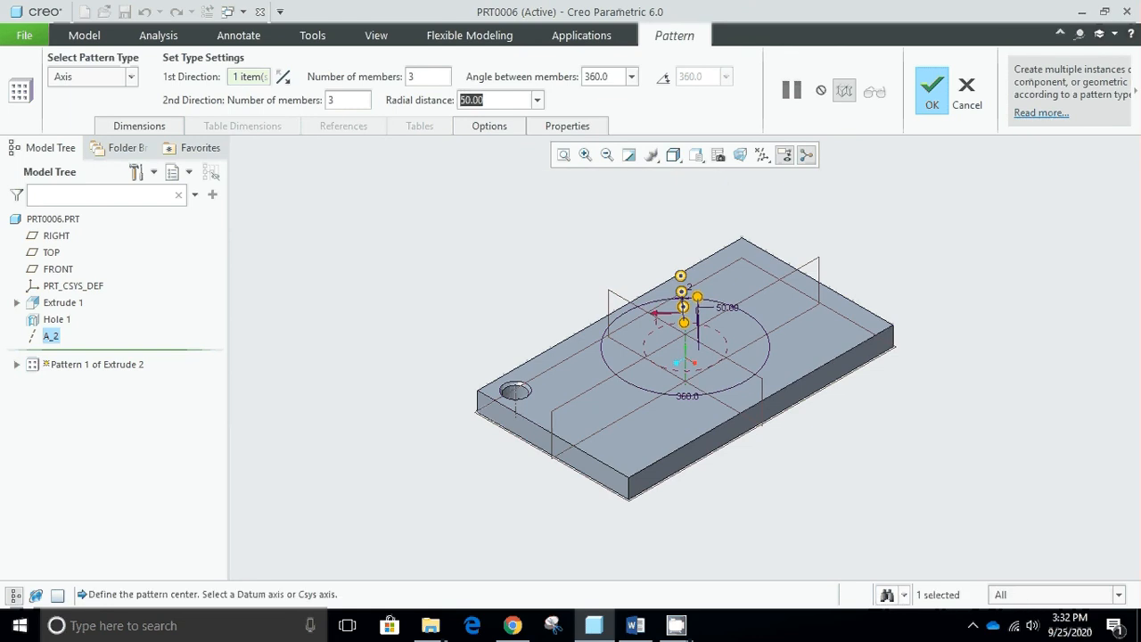
- Set the pattern's second direction to 2 members with a radial distance of 70
left_click(359, 102)
key("BackSpace")
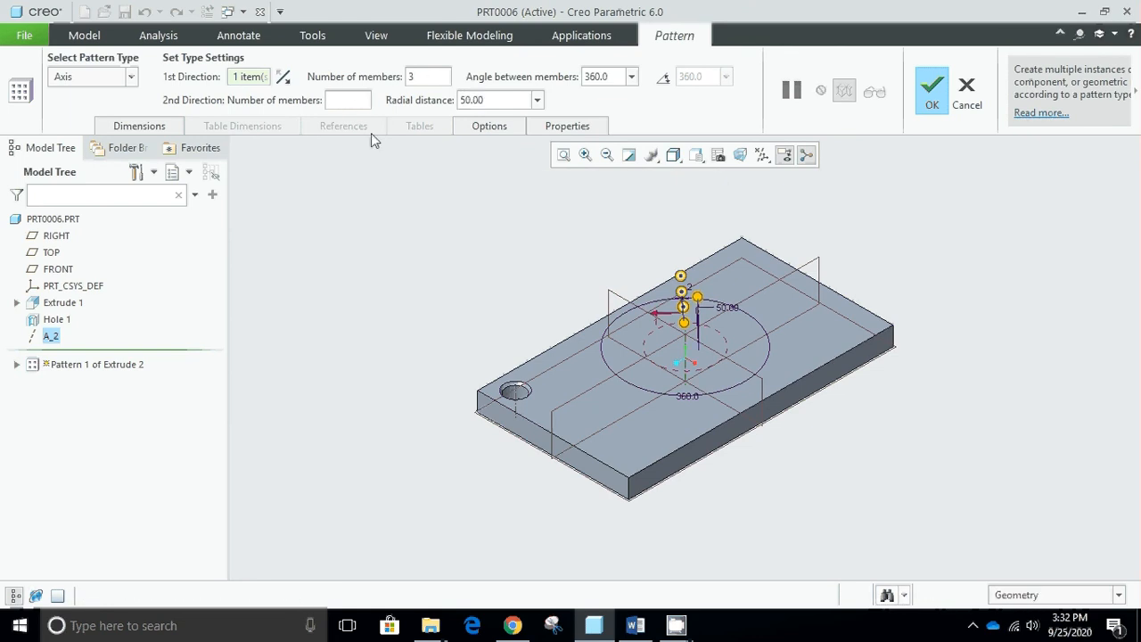
type("2")
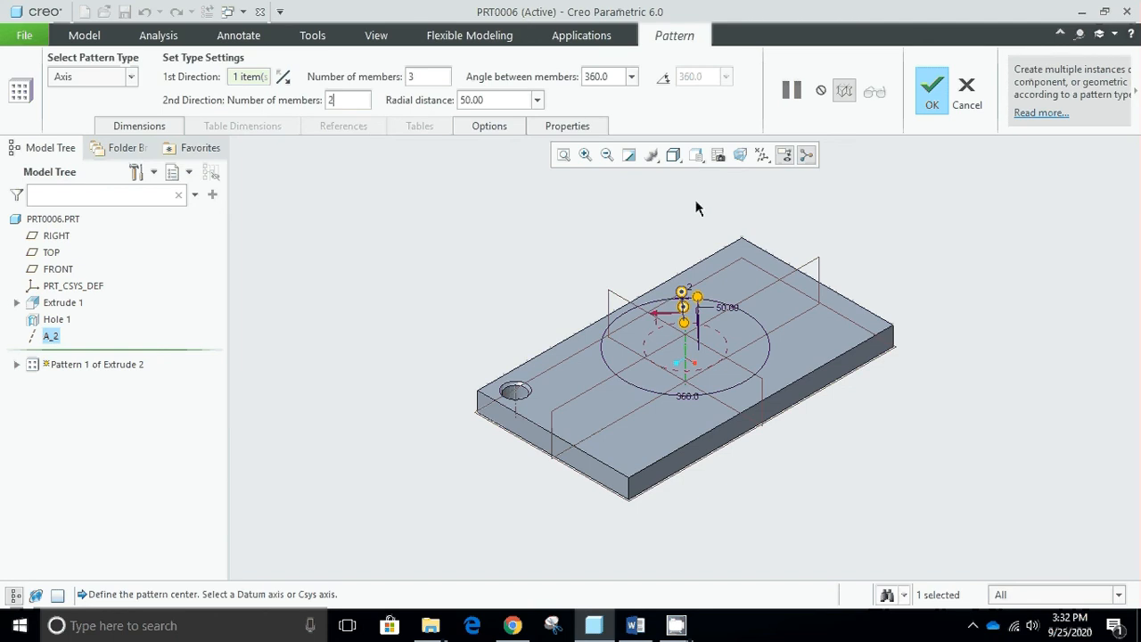
left_click(487, 98)
type("70")
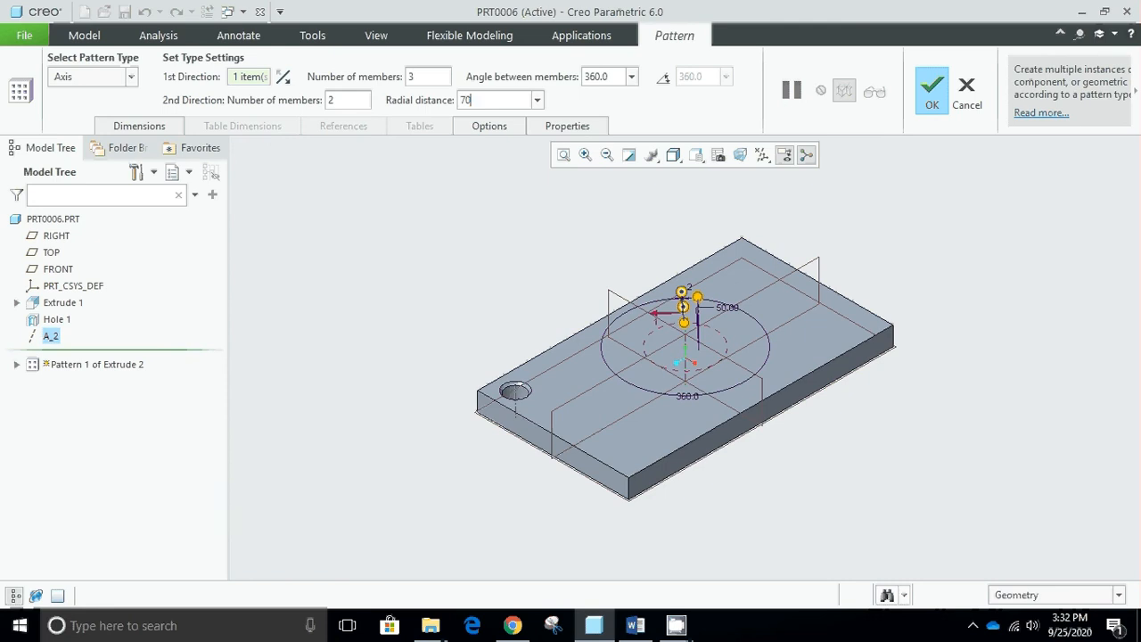
key("Return")
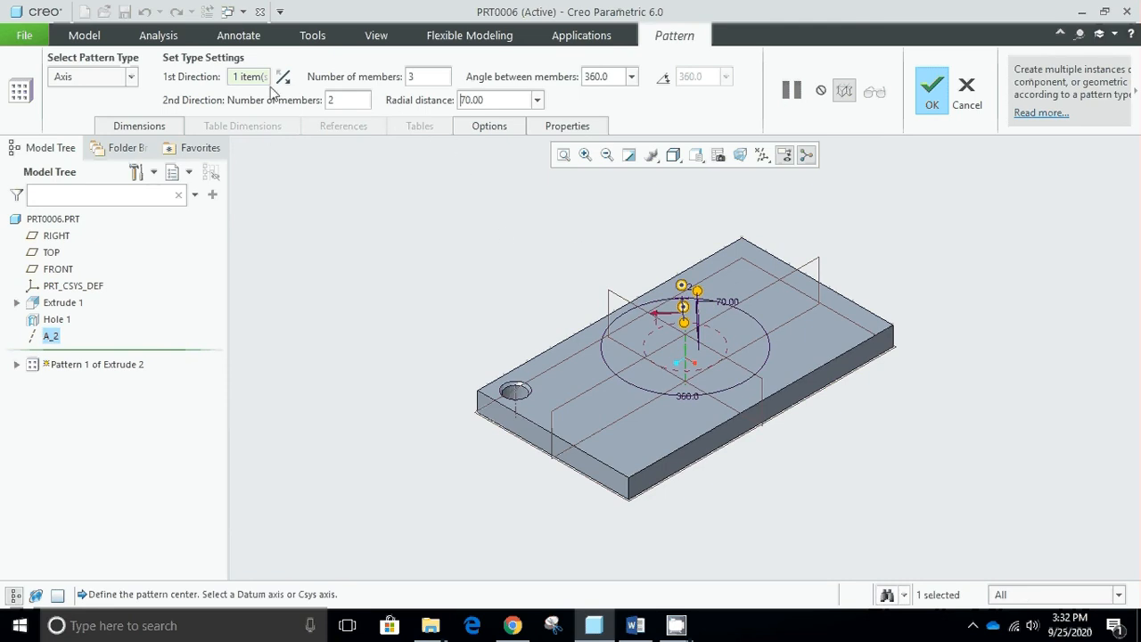
- Set the angle between the axis pattern's first-direction members to 60°
left_click(249, 77)
left_click(631, 79)
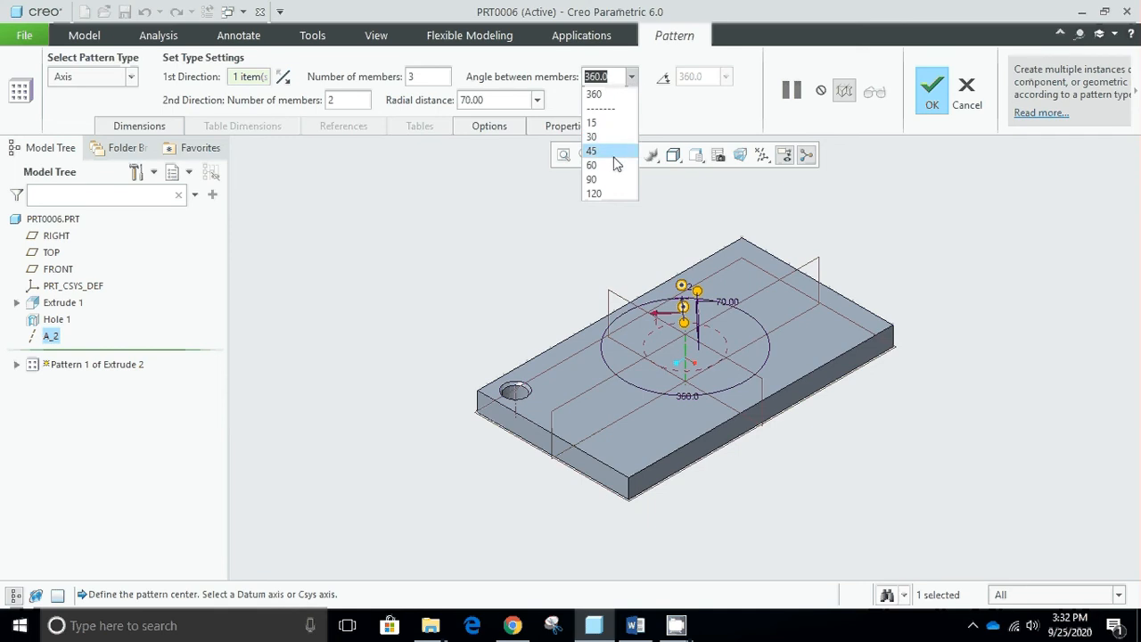
left_click(611, 162)
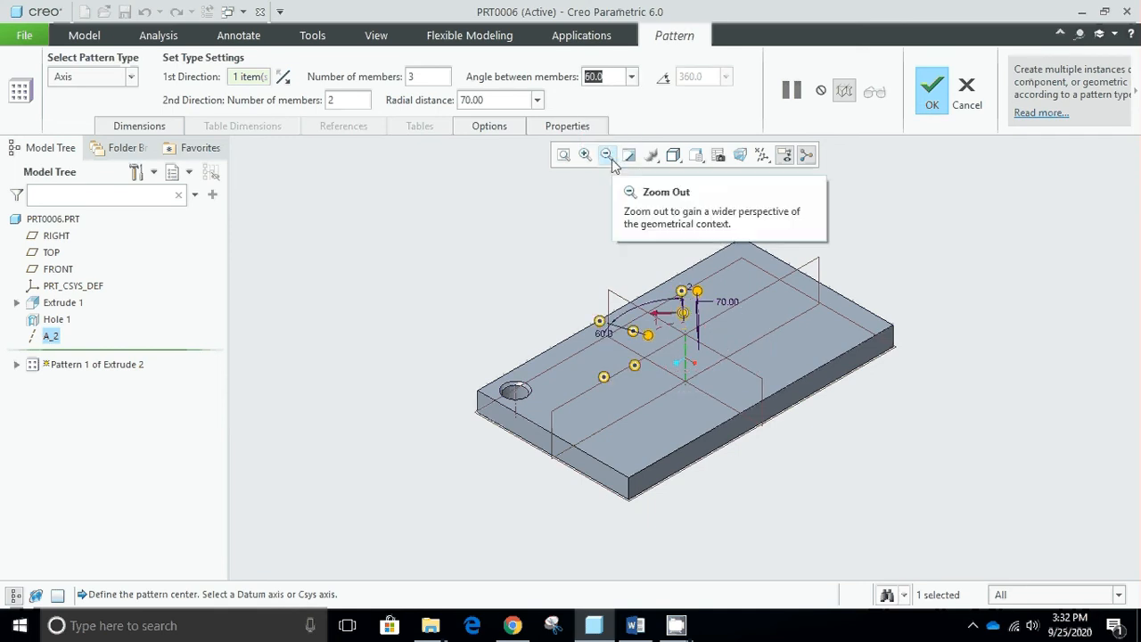
- Space the first-direction members of the axis pattern evenly over an angular extent of 360°
left_click(662, 80)
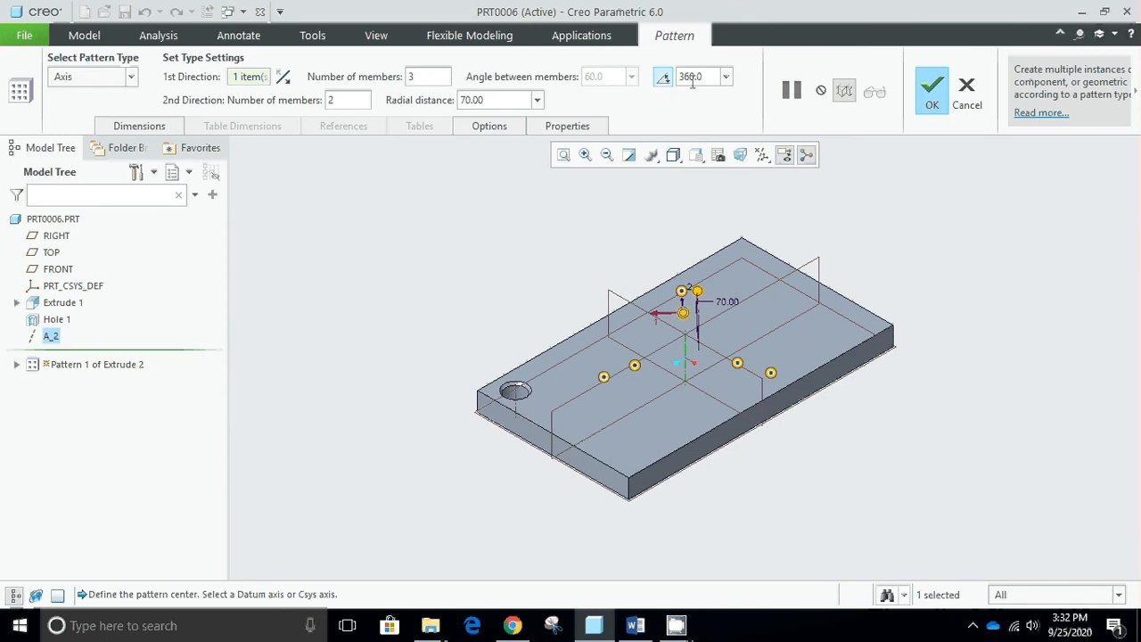
left_click(726, 77)
left_click(726, 79)
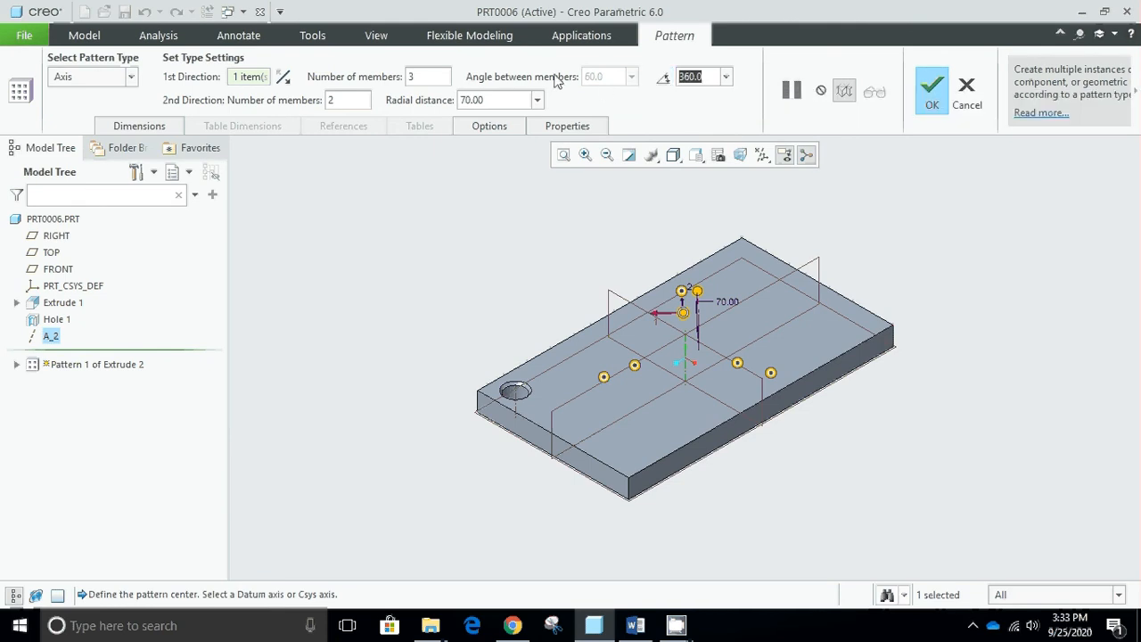
left_click(663, 79)
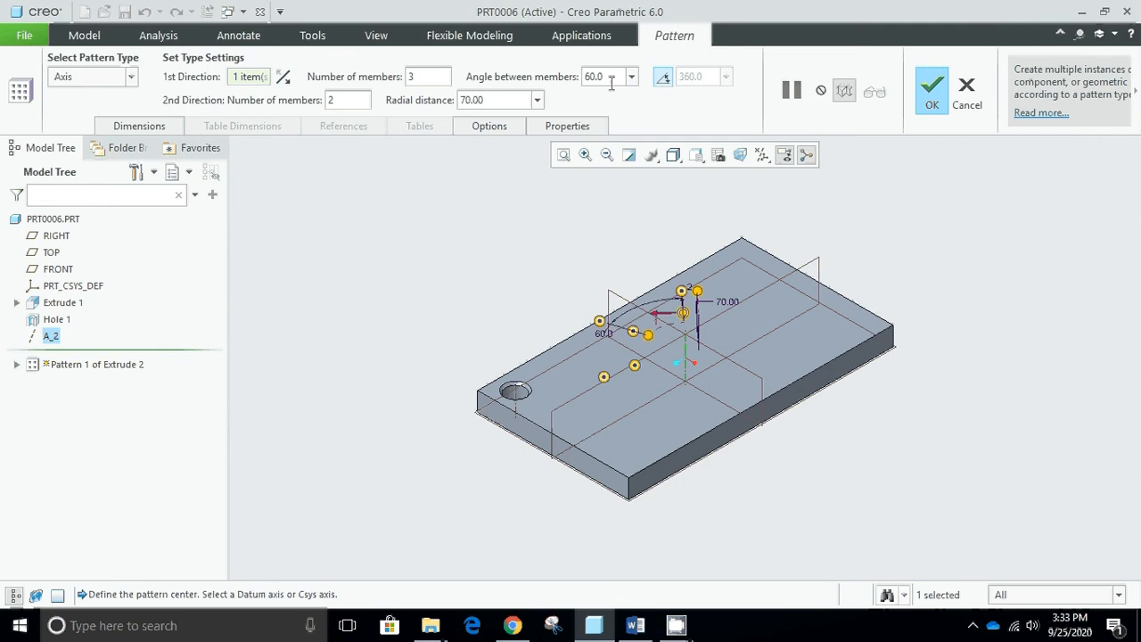
left_click(663, 79)
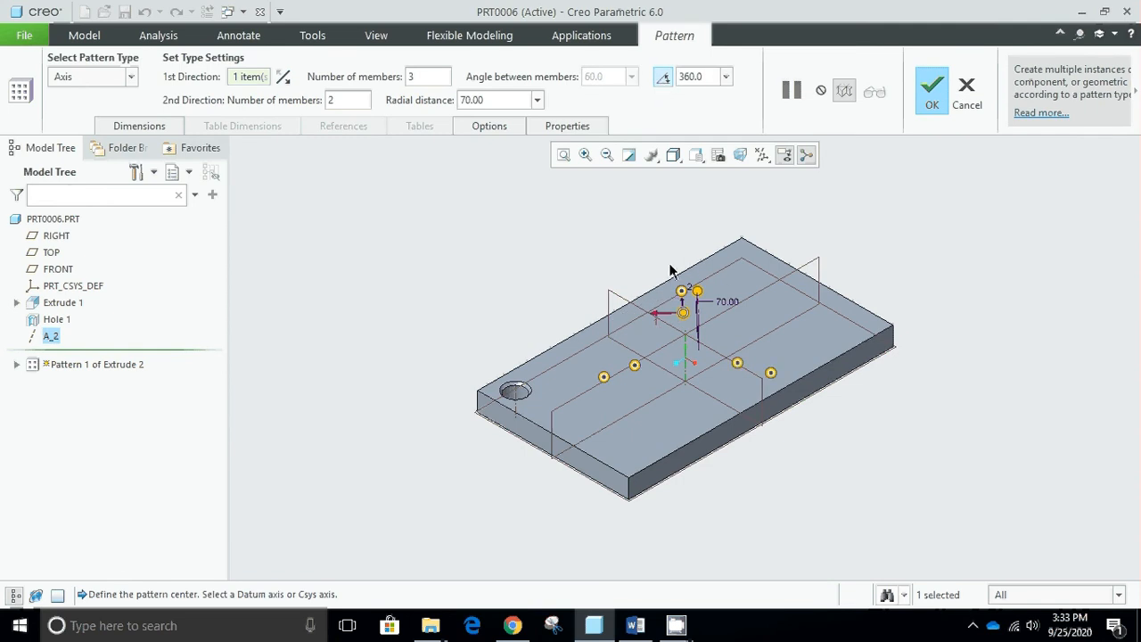
- Set the axis pattern's first direction to 4 members
left_click(417, 77)
key("BackSpace")
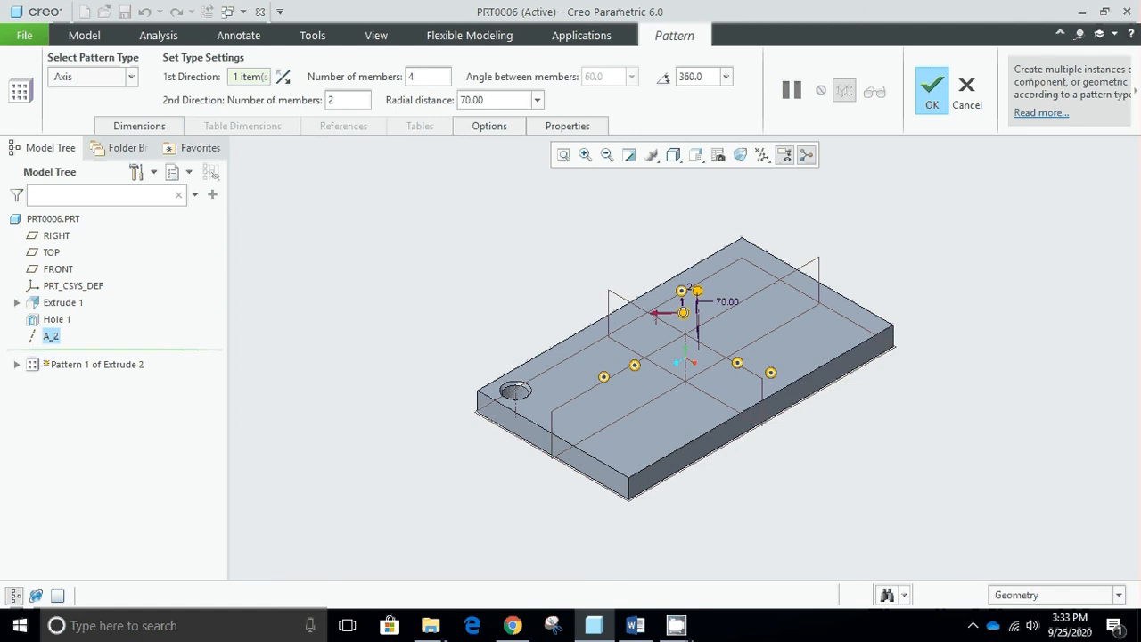
key("Return")
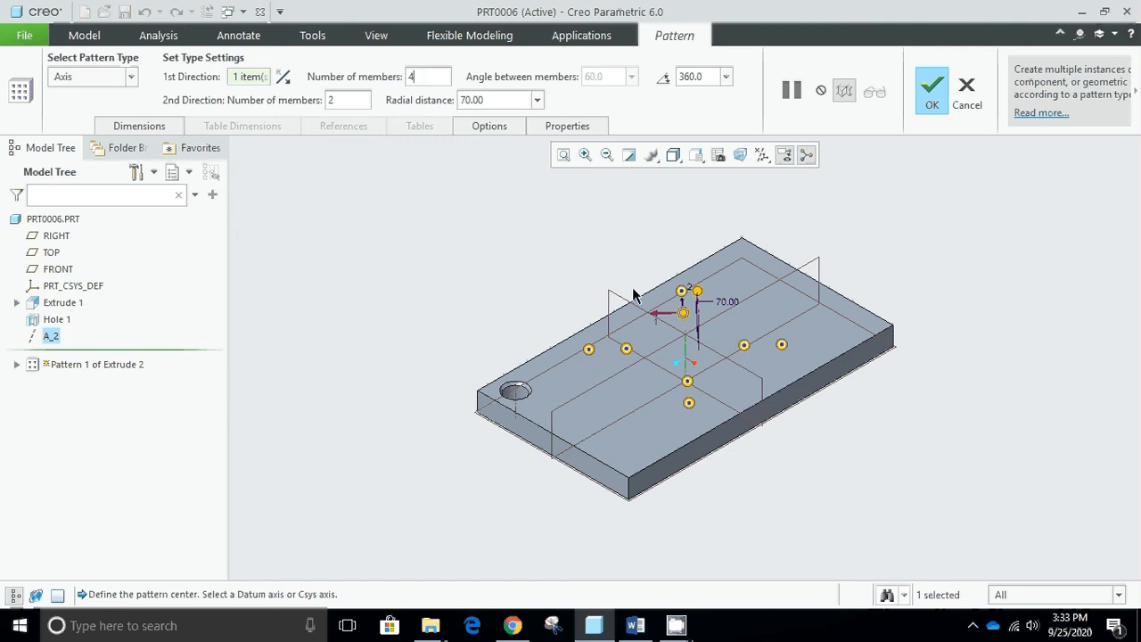
- Set the axis pattern's first direction to 5 members and complete the pattern
left_click(437, 83)
key("BackSpace")
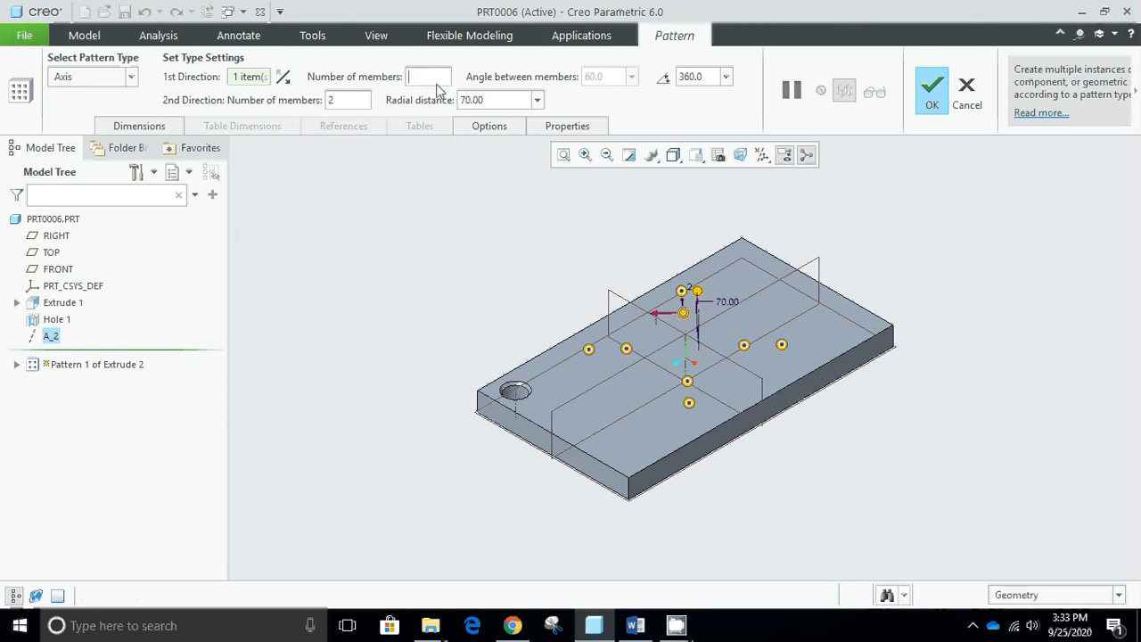
type("5")
key("Return")
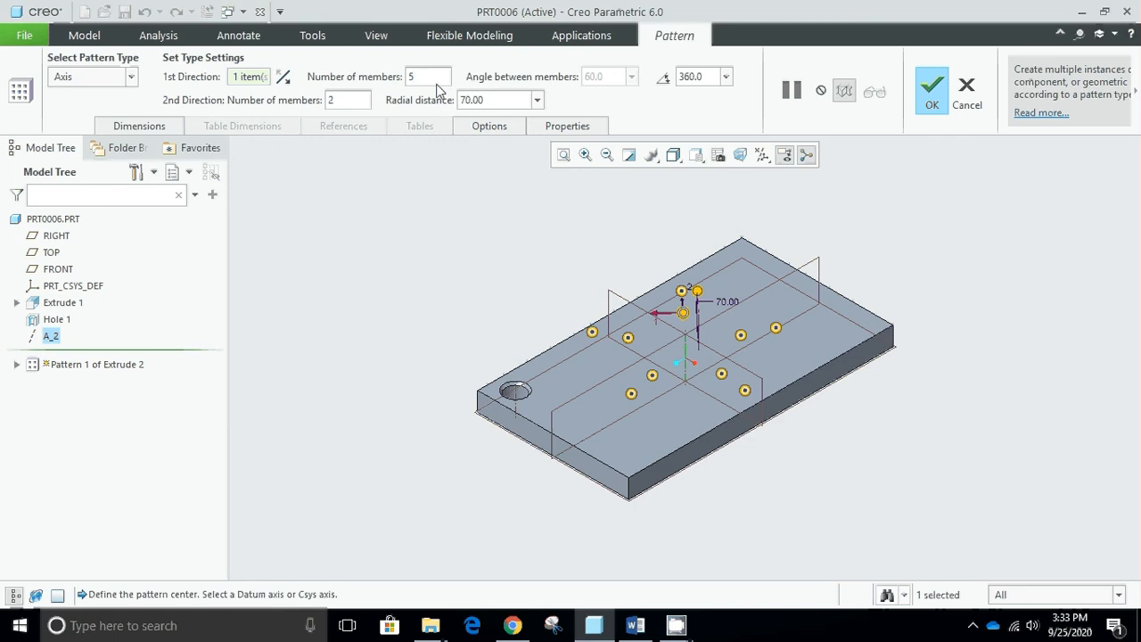
left_click(931, 92)
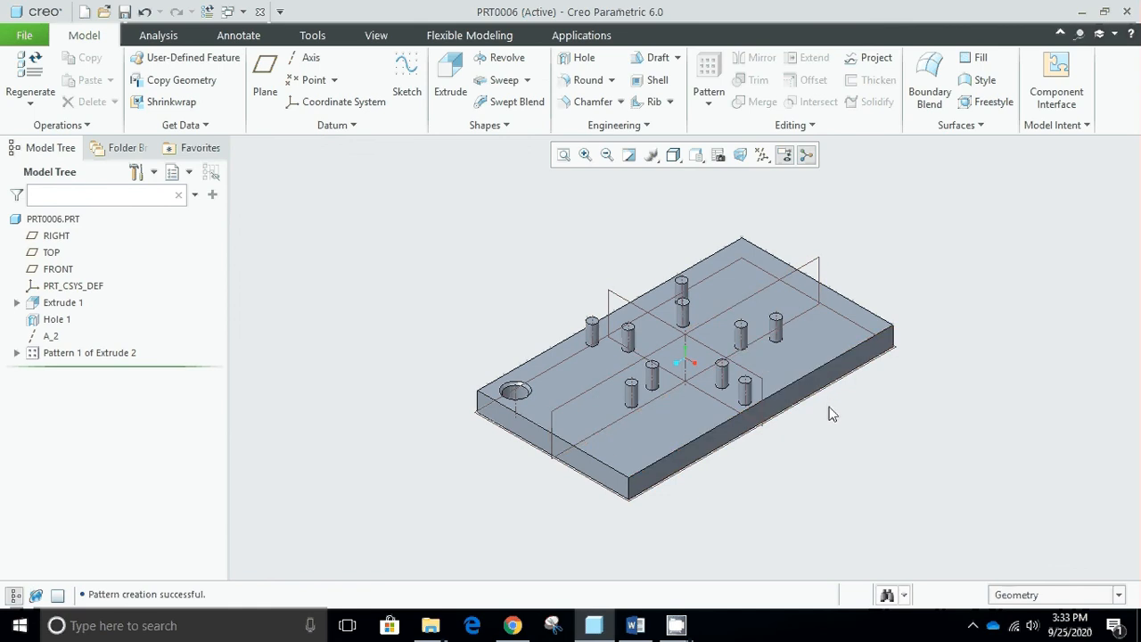
mouse_move(828, 413)
middle_mouse_down()
mouse_move(832, 446)
mouse_move(833, 408)
middle_mouse_up()
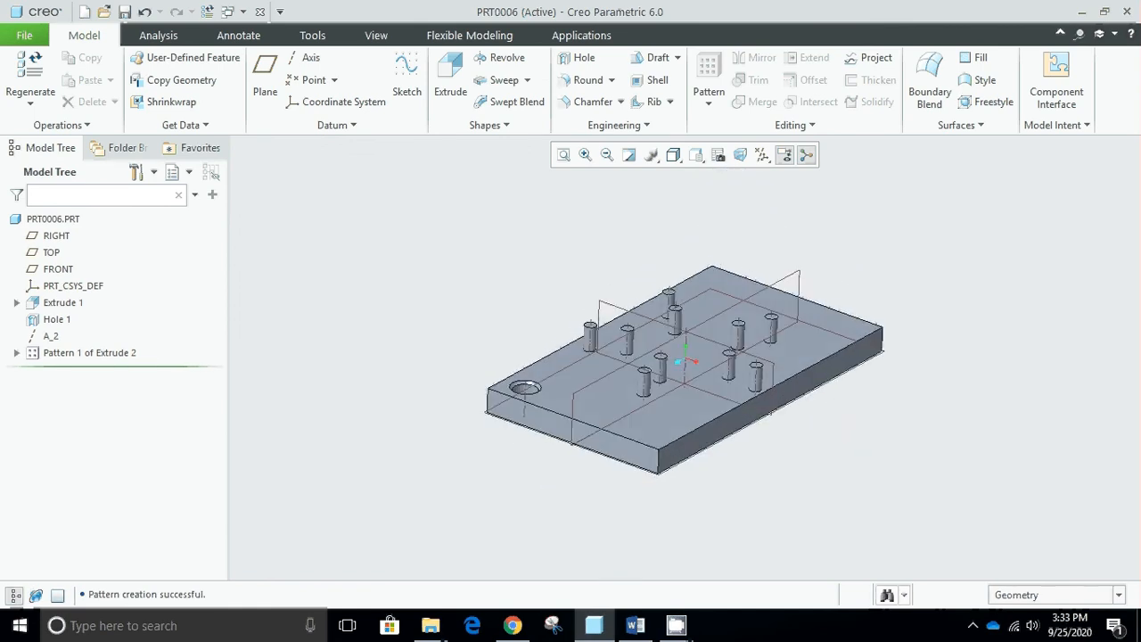
key("ctrl+d")
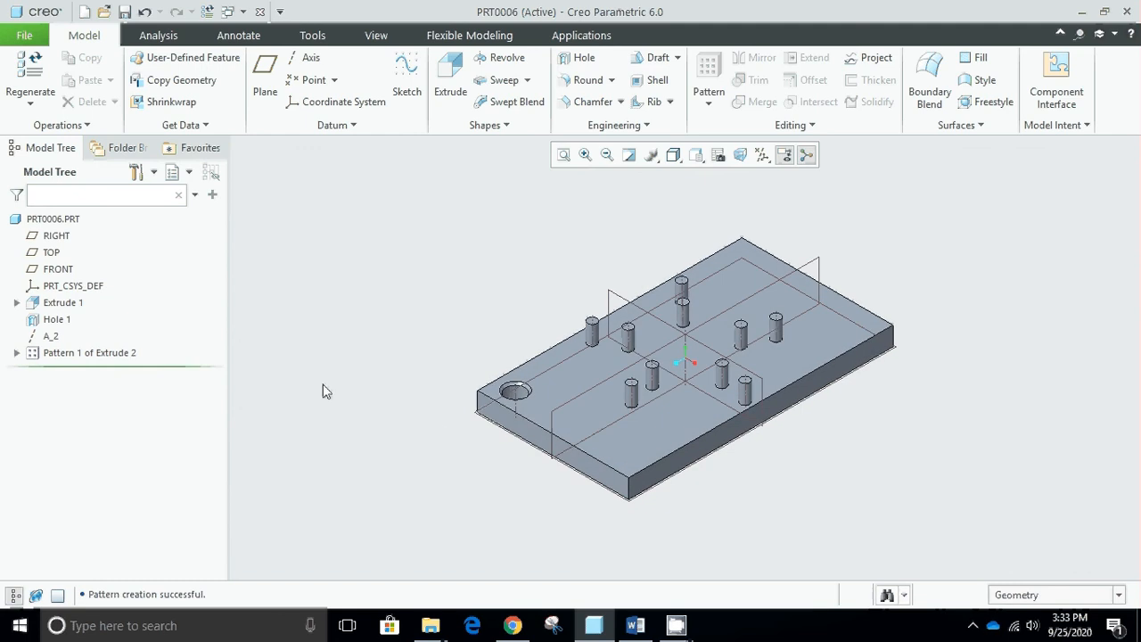
- Delete the cylinder's axis pattern while keeping the original extruded cylinder
left_click(89, 353)
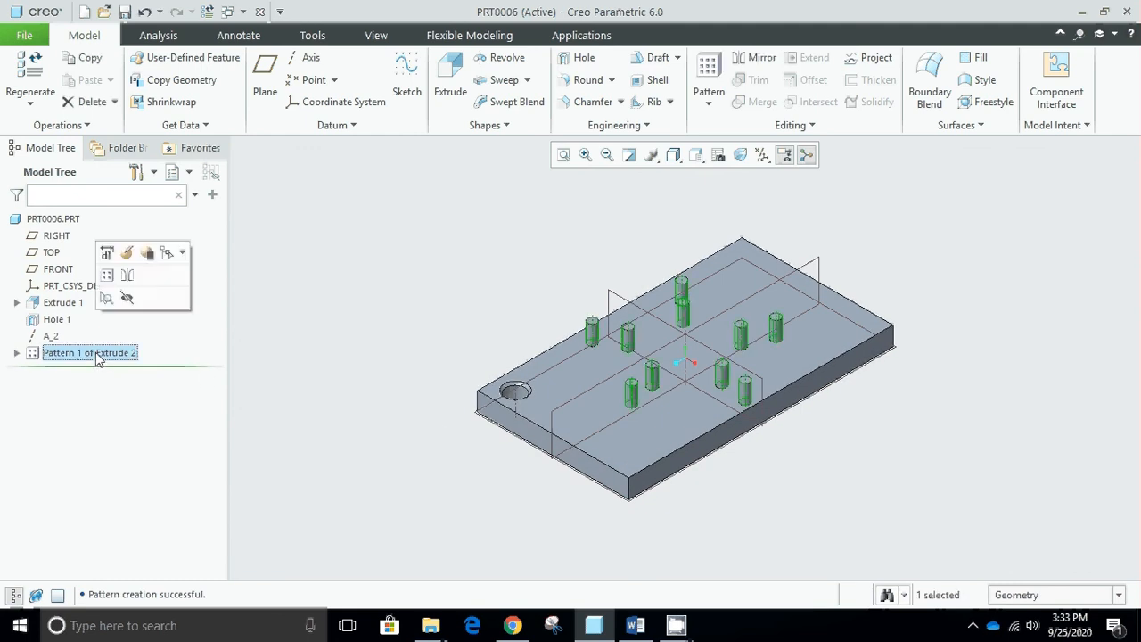
right_click(98, 354)
left_click(161, 412)
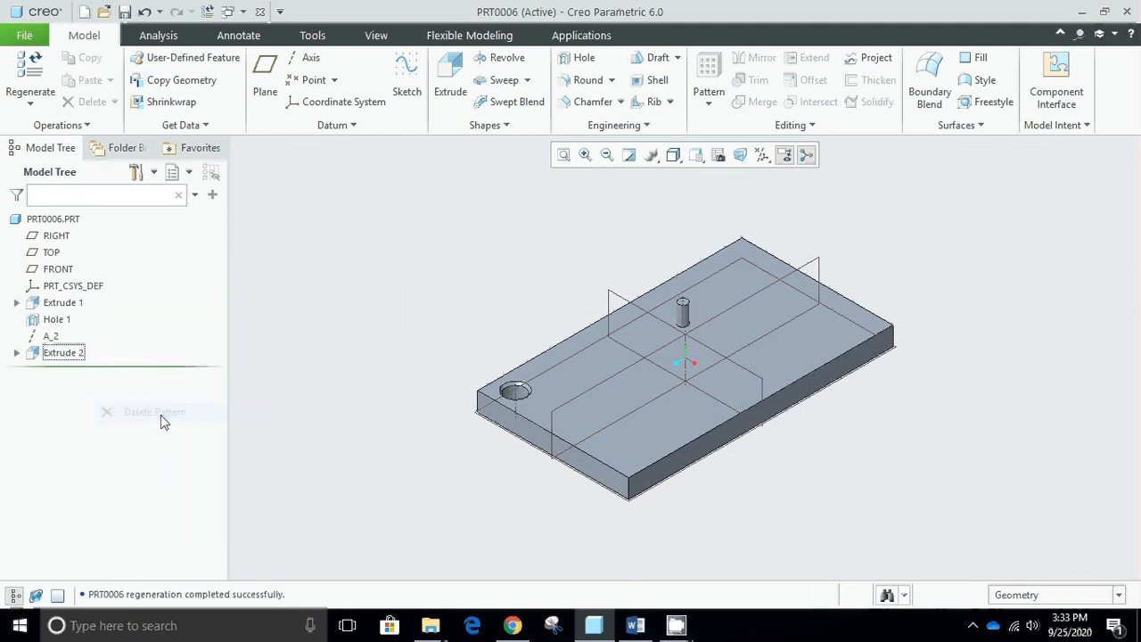
- Start a Fill pattern of the extruded cylinder and begin defining its internal sketch
left_click(64, 356)
left_click(708, 71)
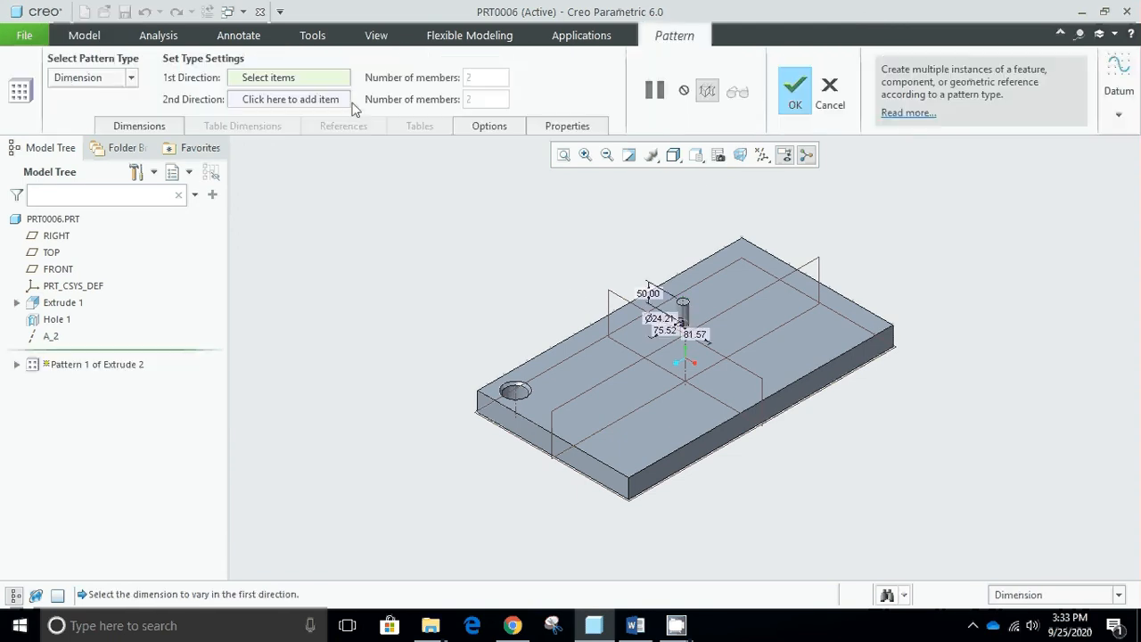
left_click(131, 80)
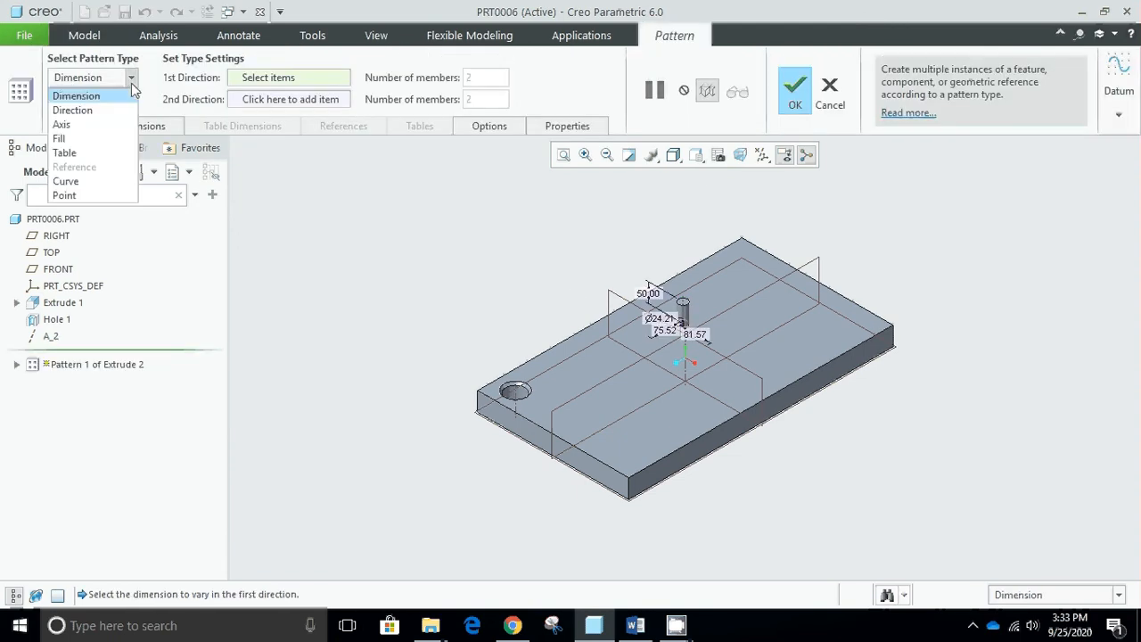
left_click(106, 140)
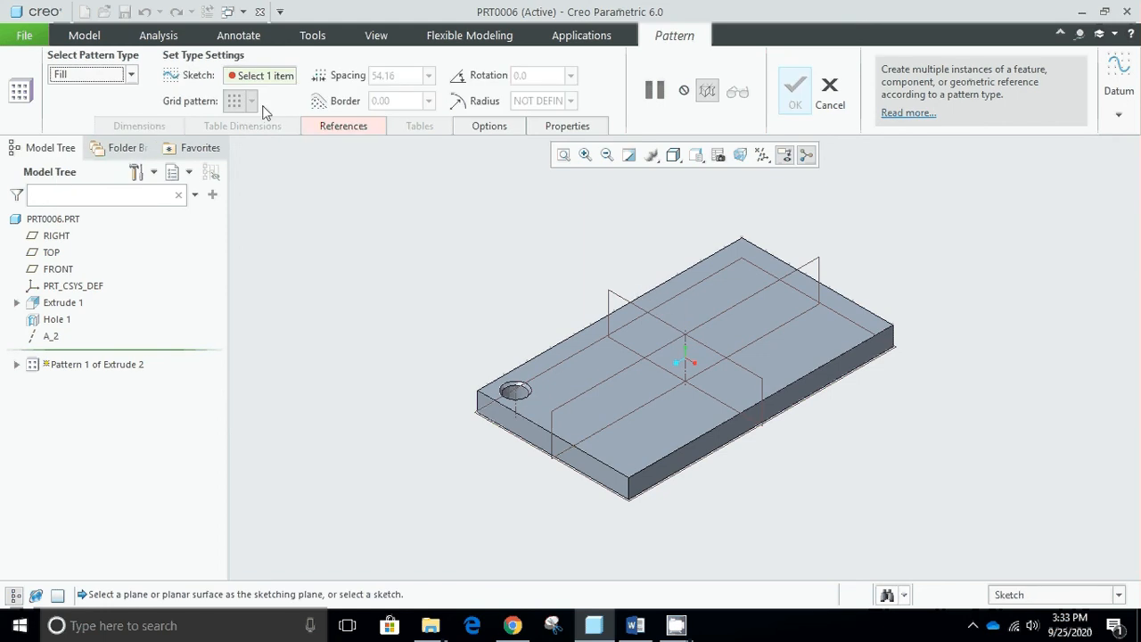
left_click(350, 131)
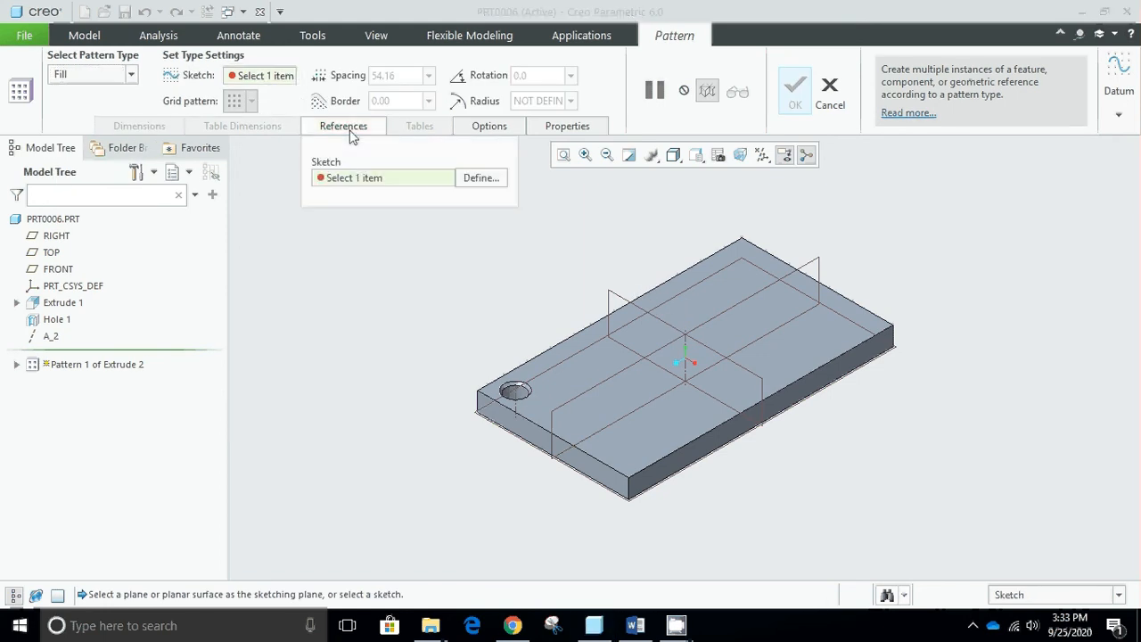
left_click(479, 178)
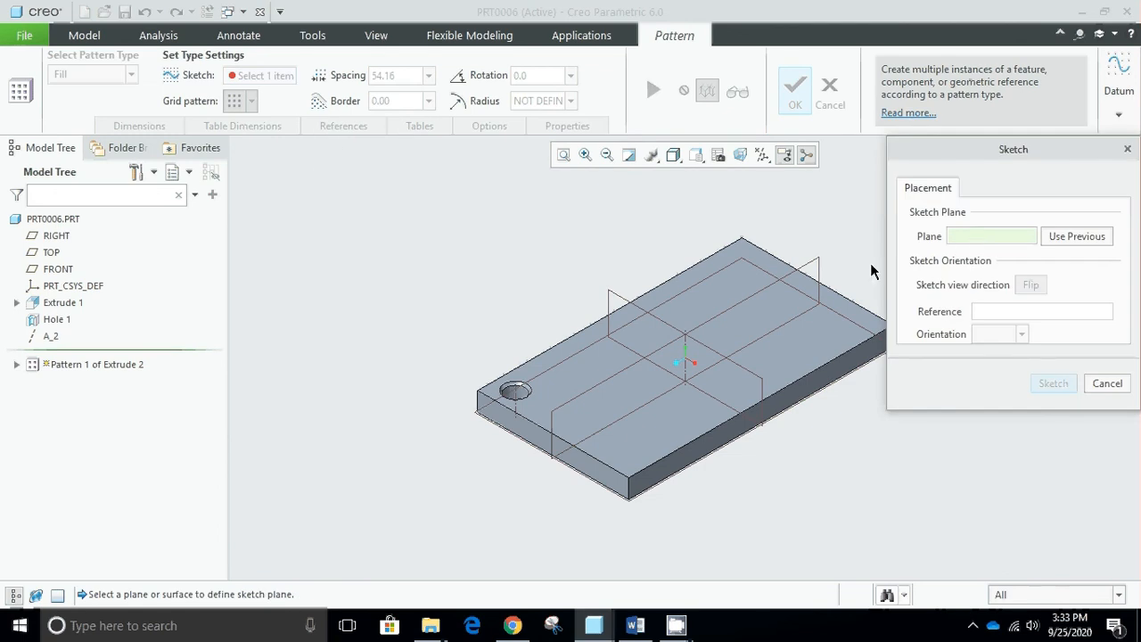
- Place the fill sketch on the plate's top face with the RIGHT datum plane as Top reference, and view it face-on
left_click(615, 362)
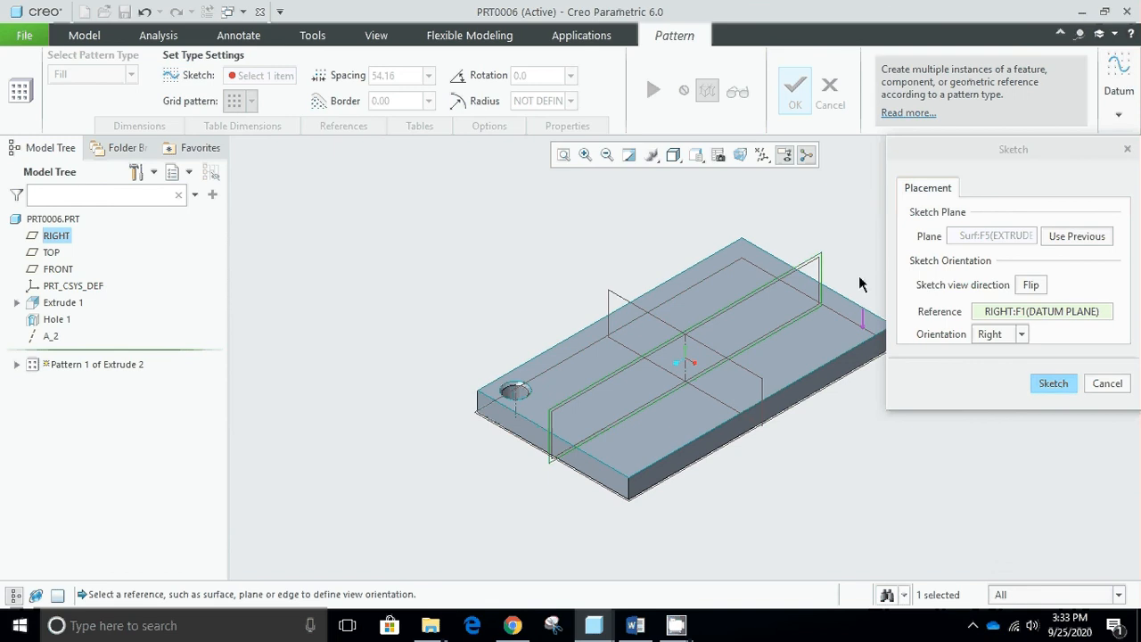
right_click(1008, 320)
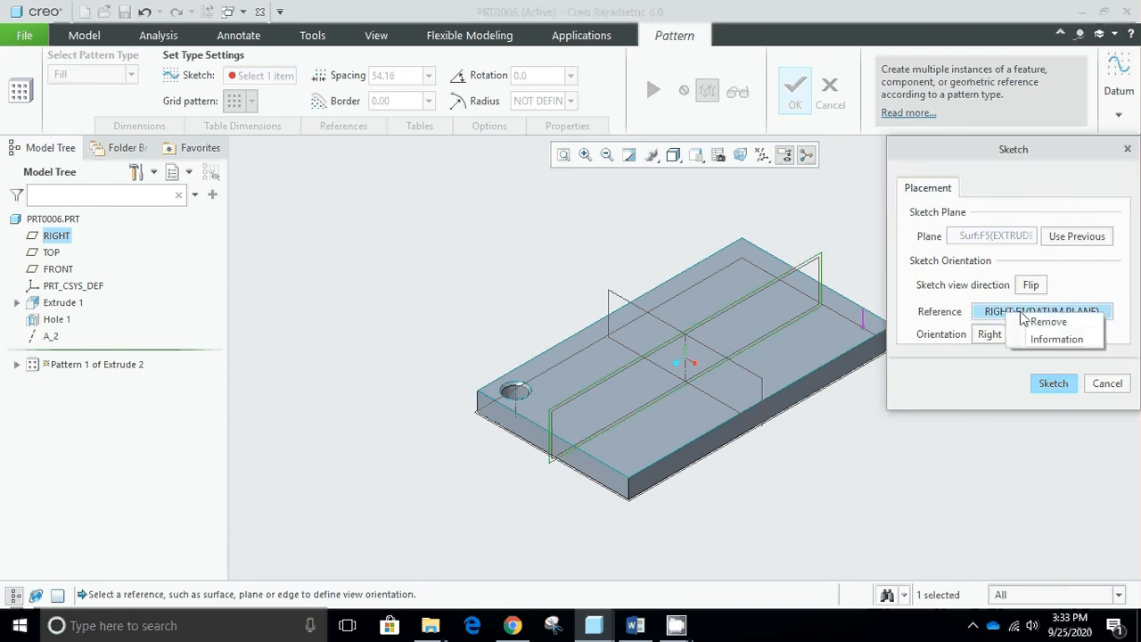
left_click(1025, 321)
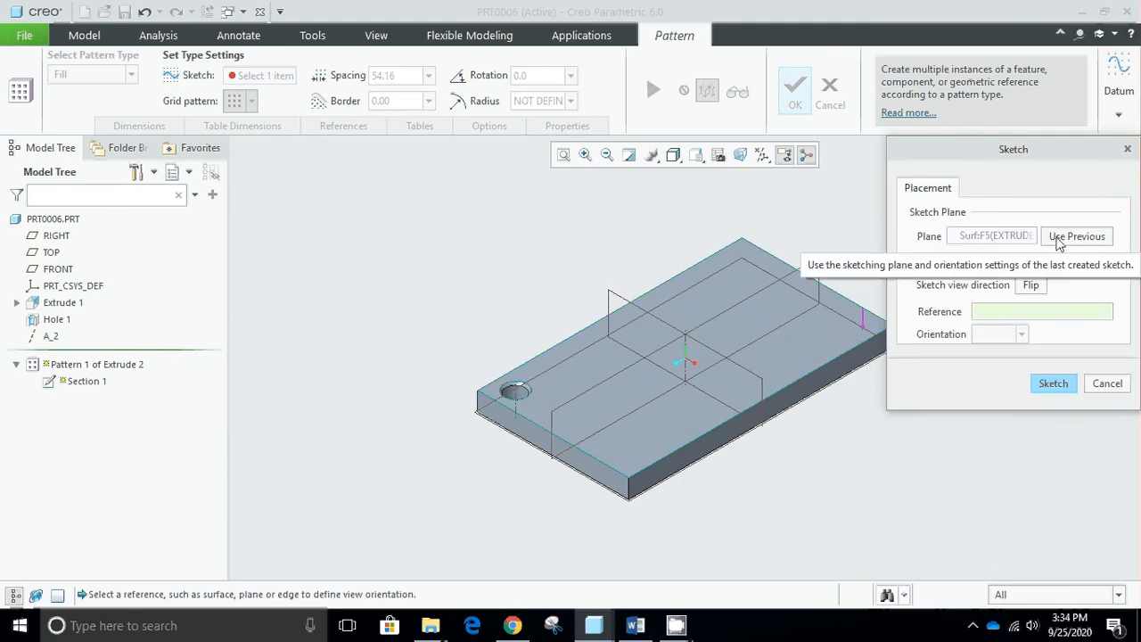
left_click(723, 316)
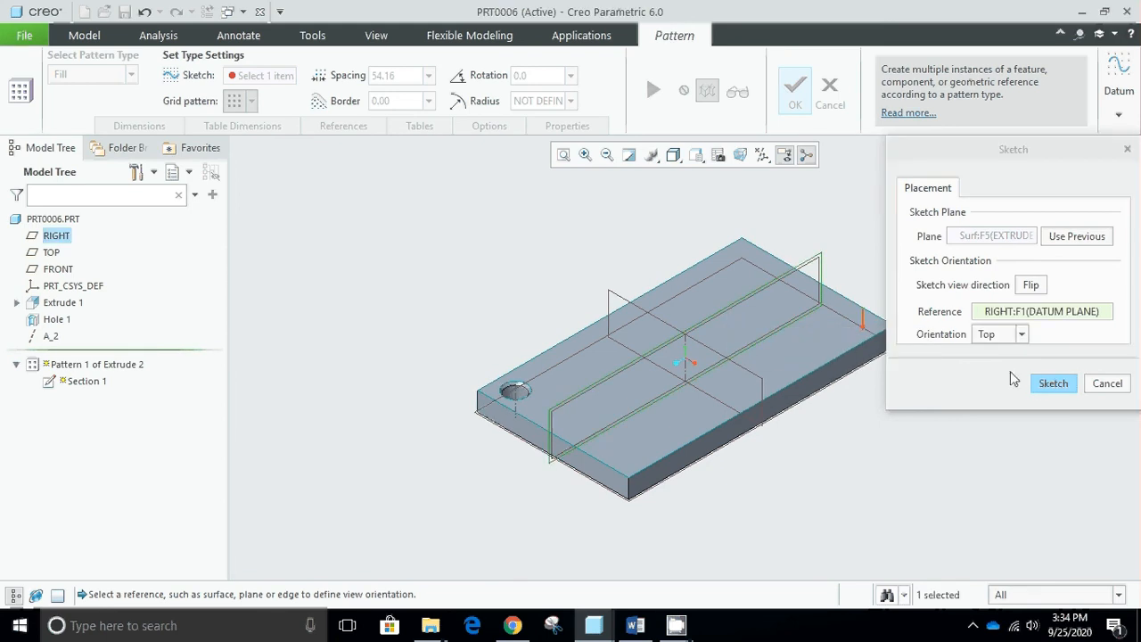
left_click(1051, 384)
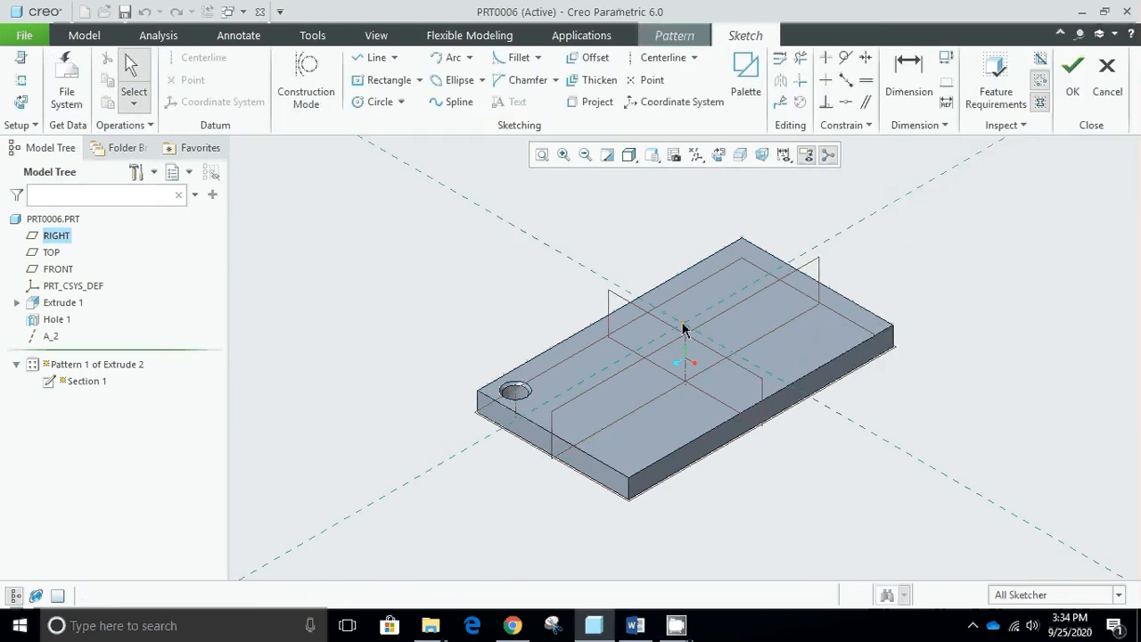
left_click(720, 158)
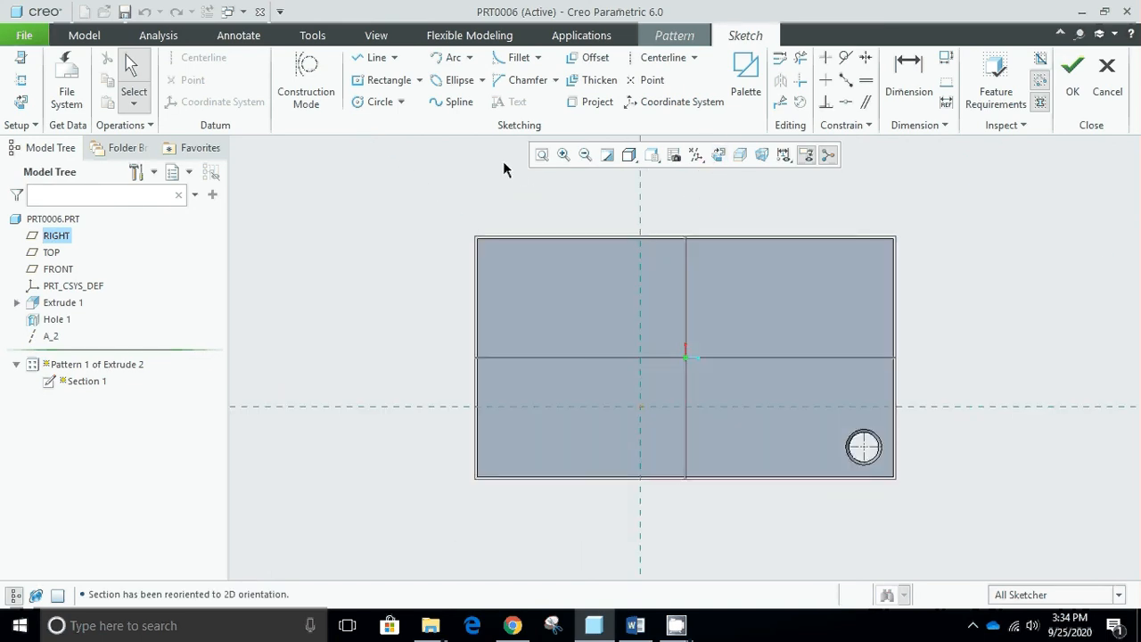
left_click(389, 80)
left_click(564, 287)
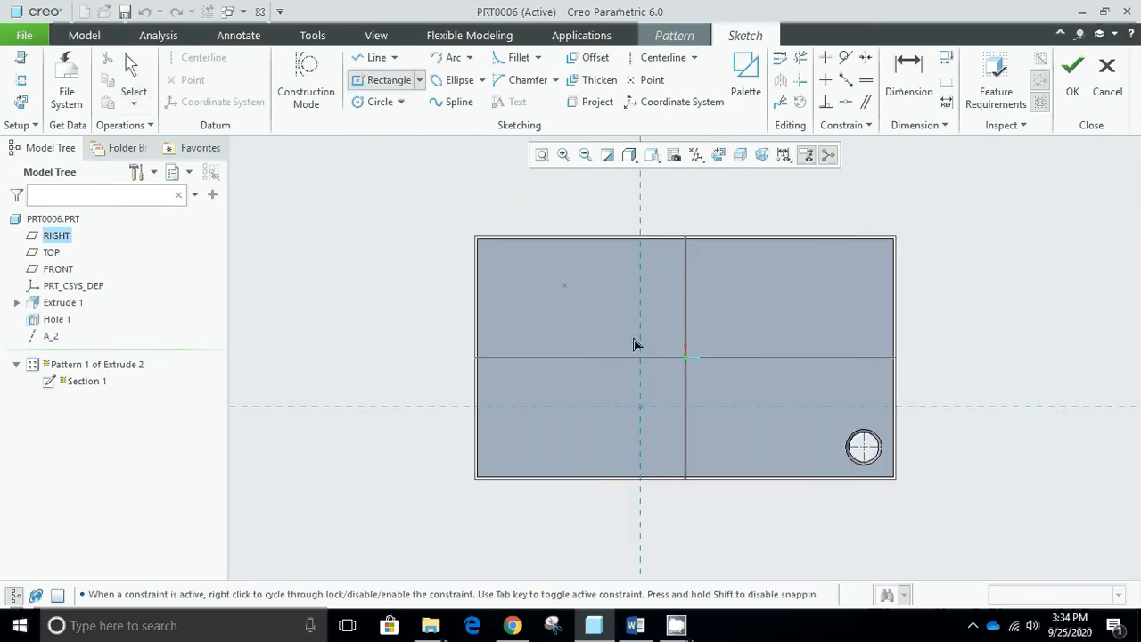
middle_click(708, 358)
- Sketch a corner rectangle about 320 by 285 around the plate's center as the fill boundary, and finish the sketch
left_click(419, 79)
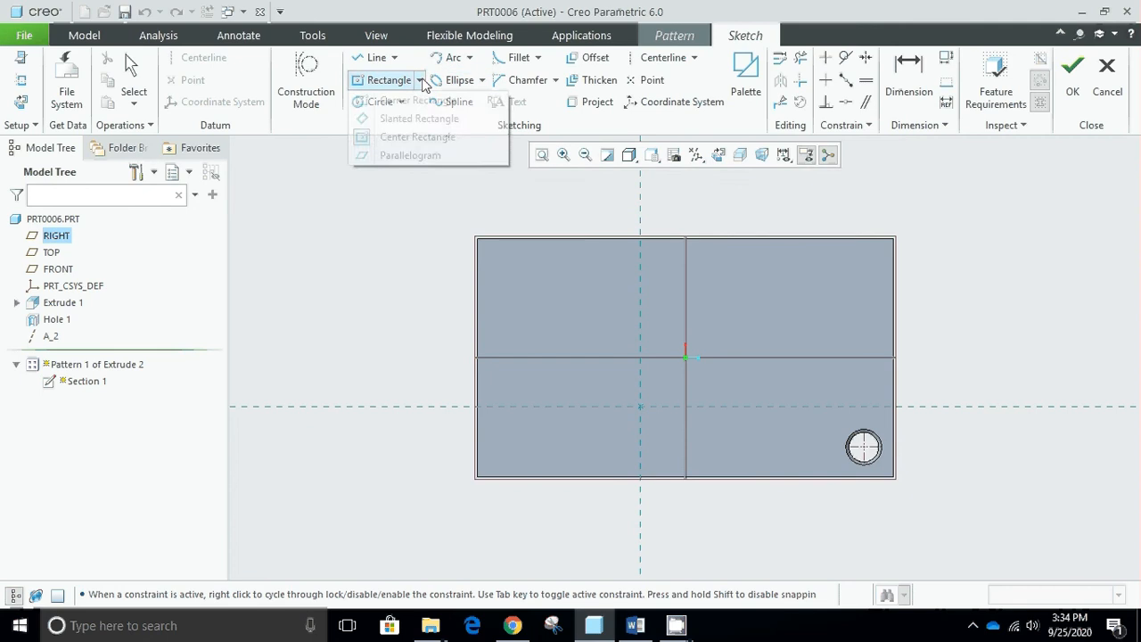
left_click(385, 94)
left_click(551, 278)
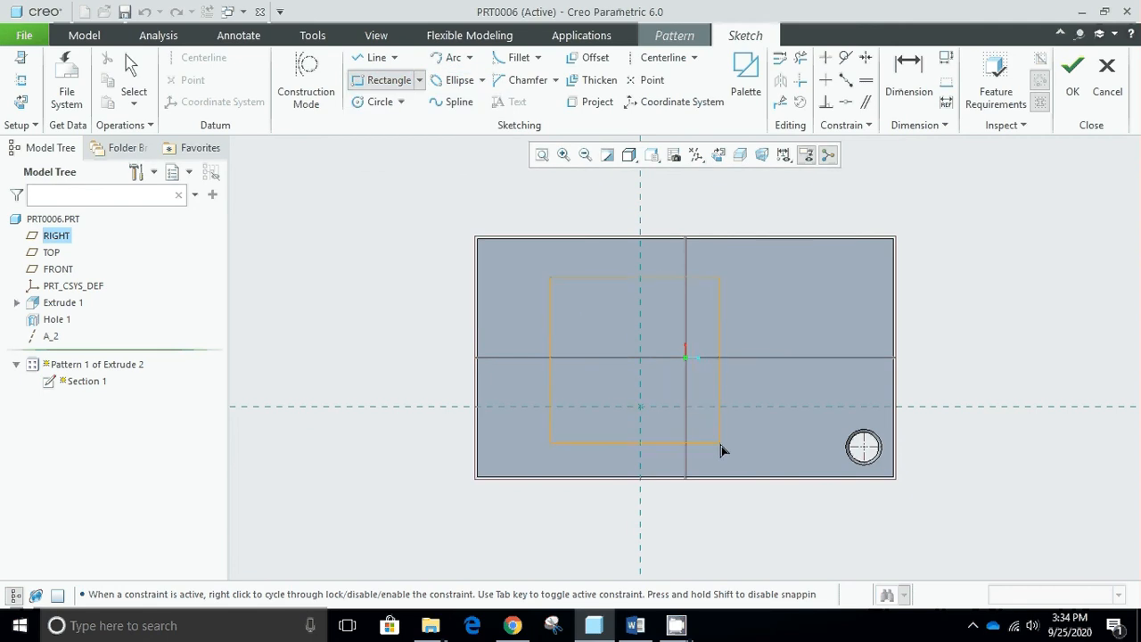
left_click(742, 453)
middle_click(799, 336)
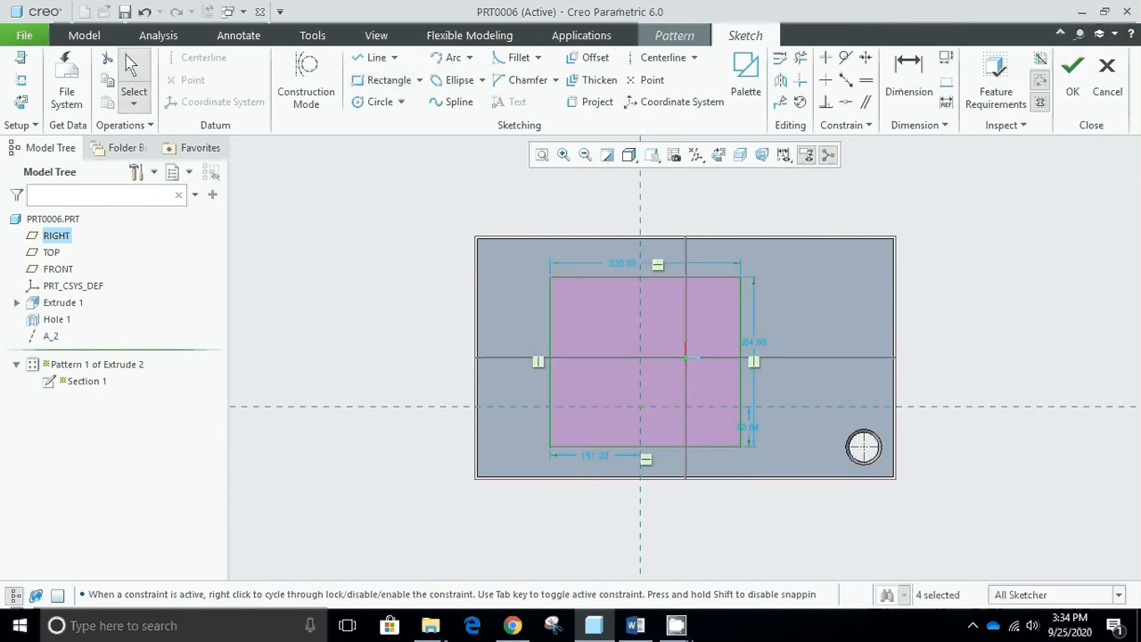
left_click(1073, 78)
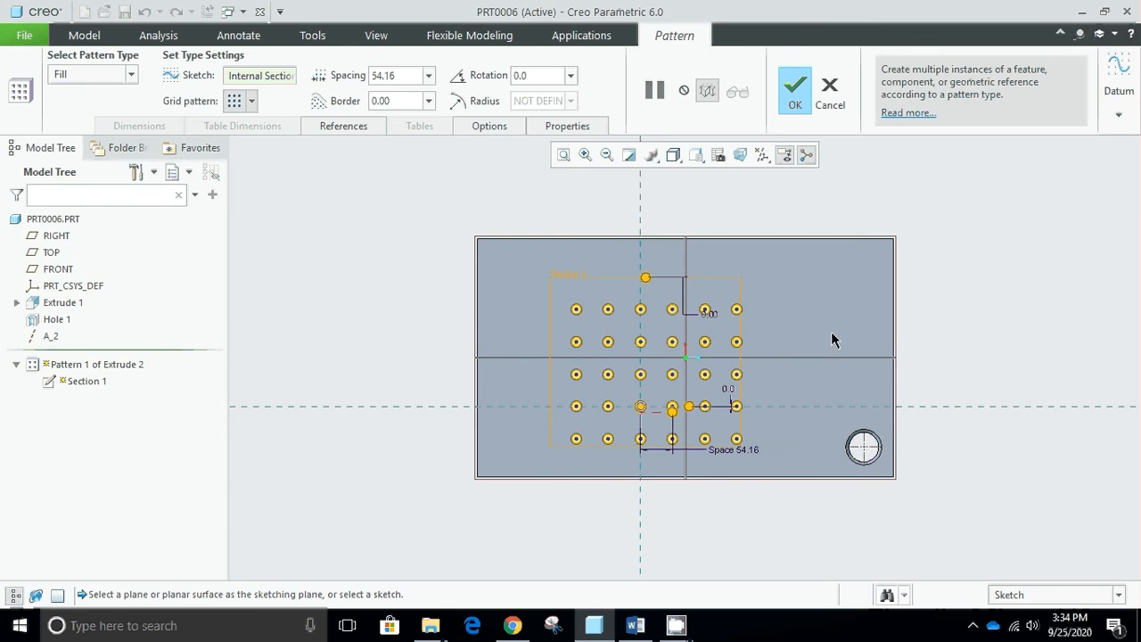
- Return the plate to its default orientation and set the fill pattern's member spacing to 70
key("ctrl+d")
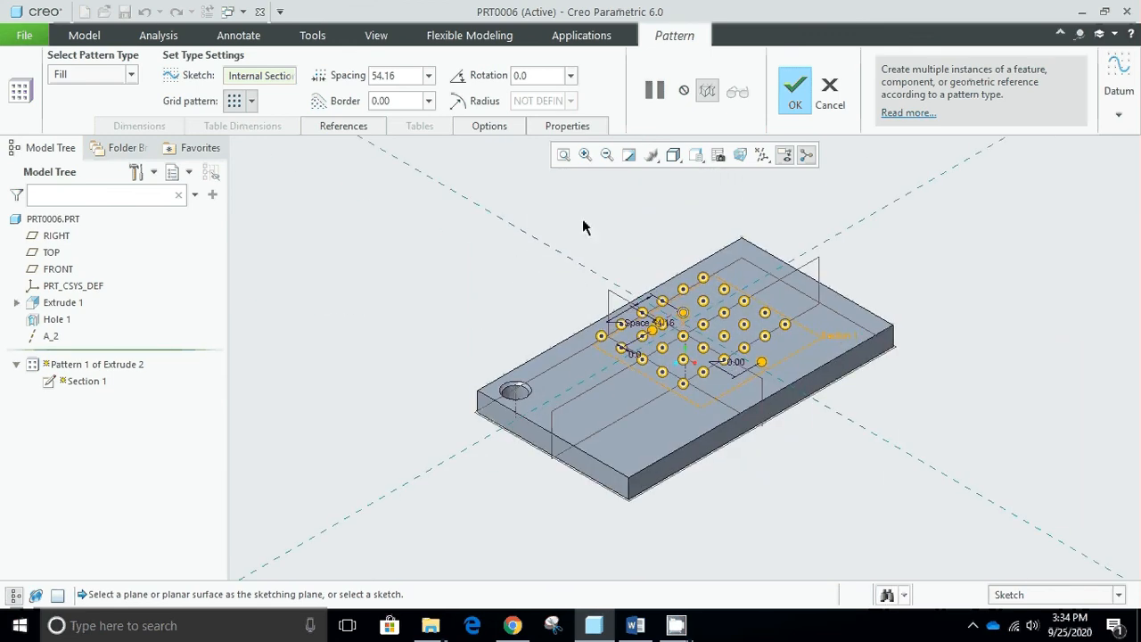
left_click(412, 75)
type("5")
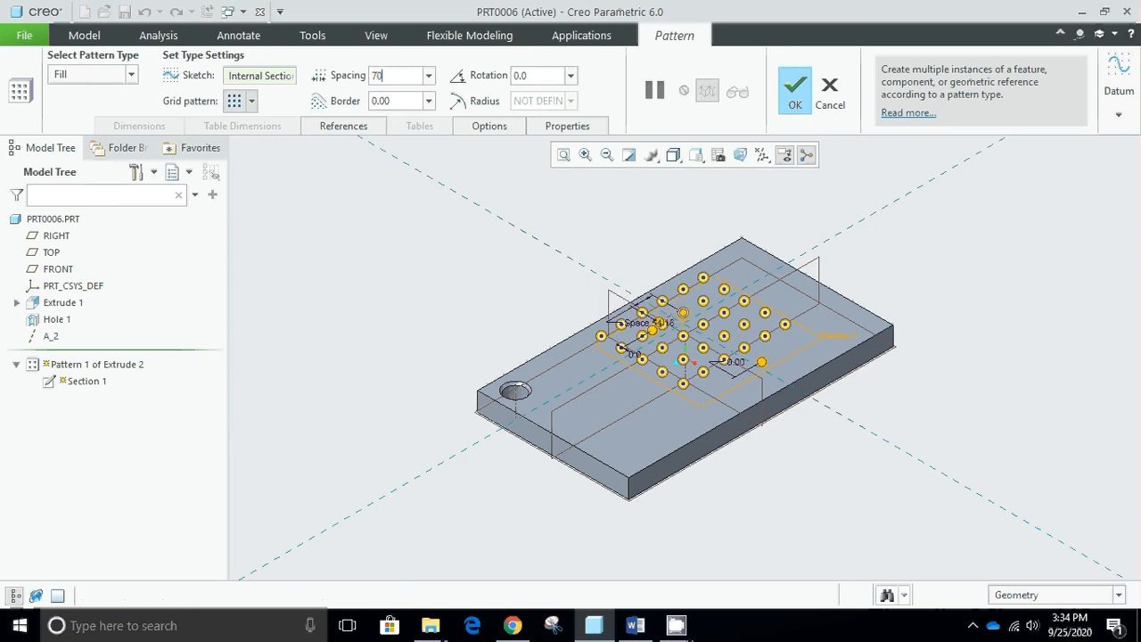
type("0")
key("Return")
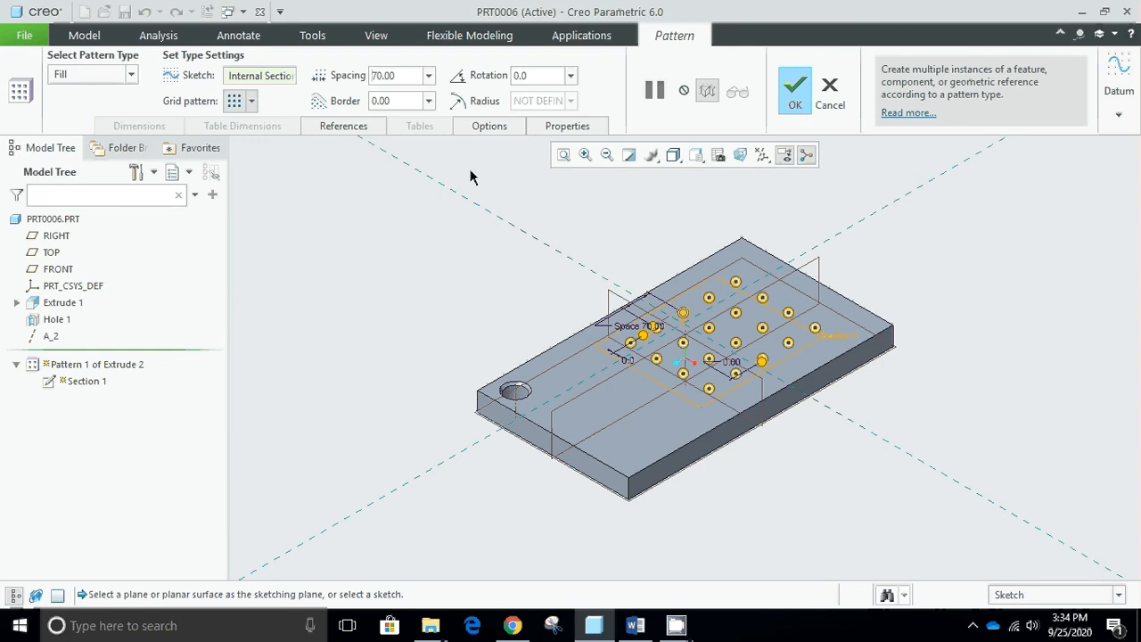
- Try a border distance of 10 for the fill pattern, and reset it to 0
left_click(395, 102)
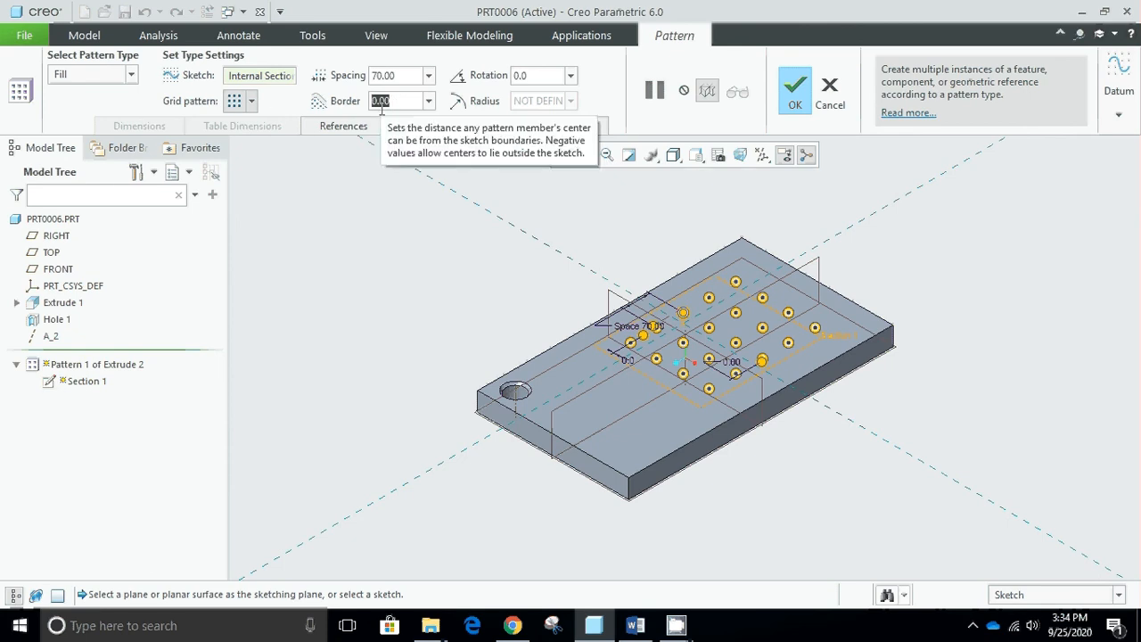
type("10")
key("Return")
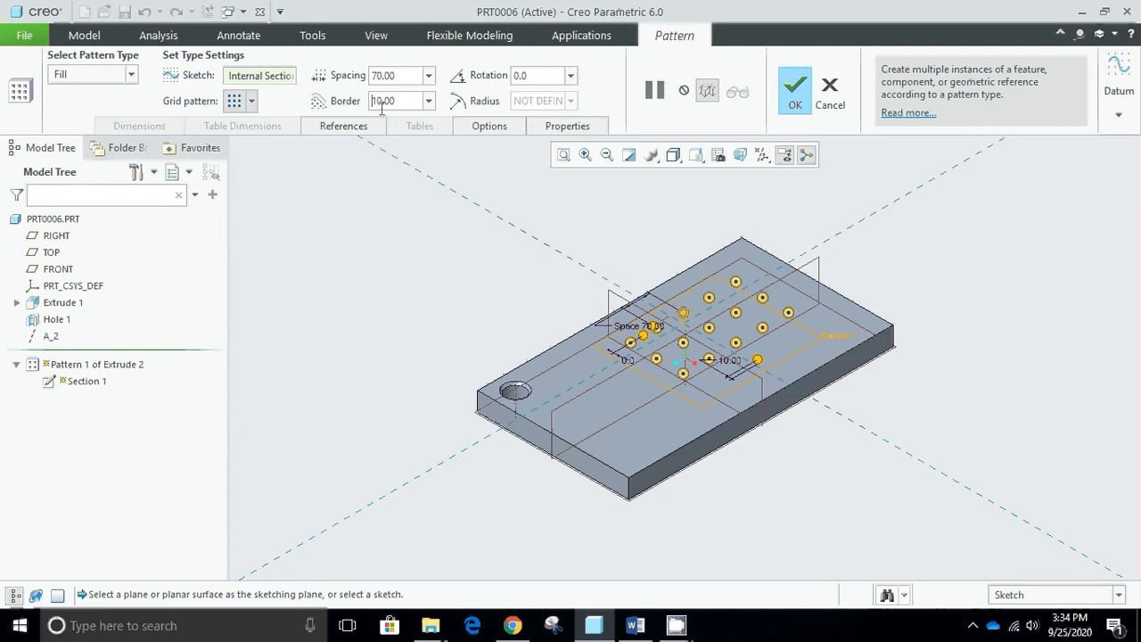
key("Delete")
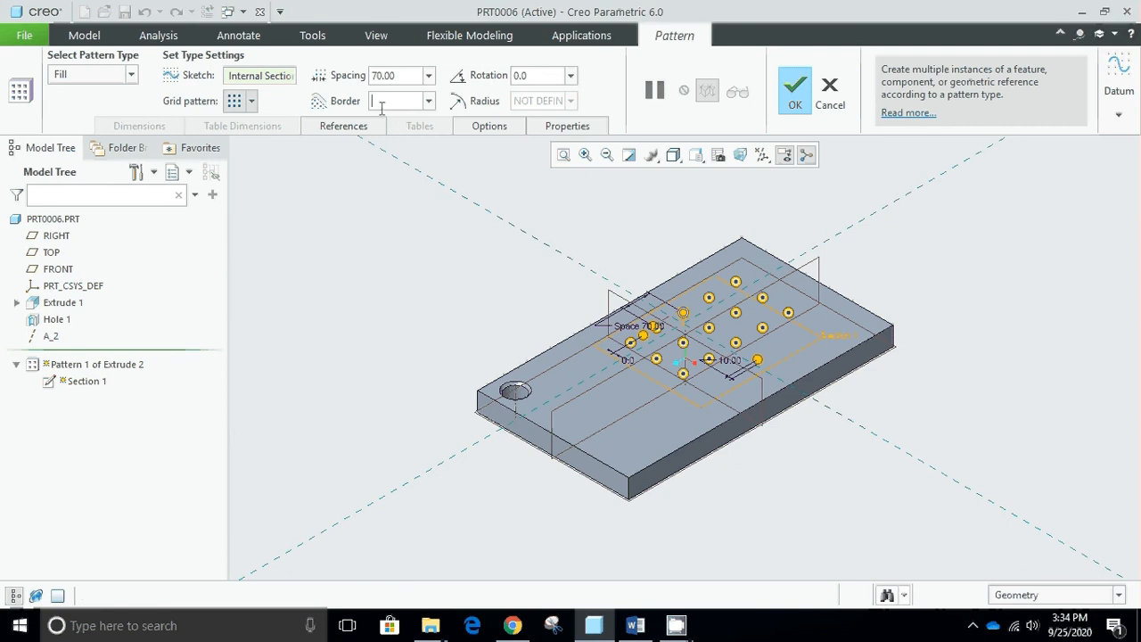
key("Return")
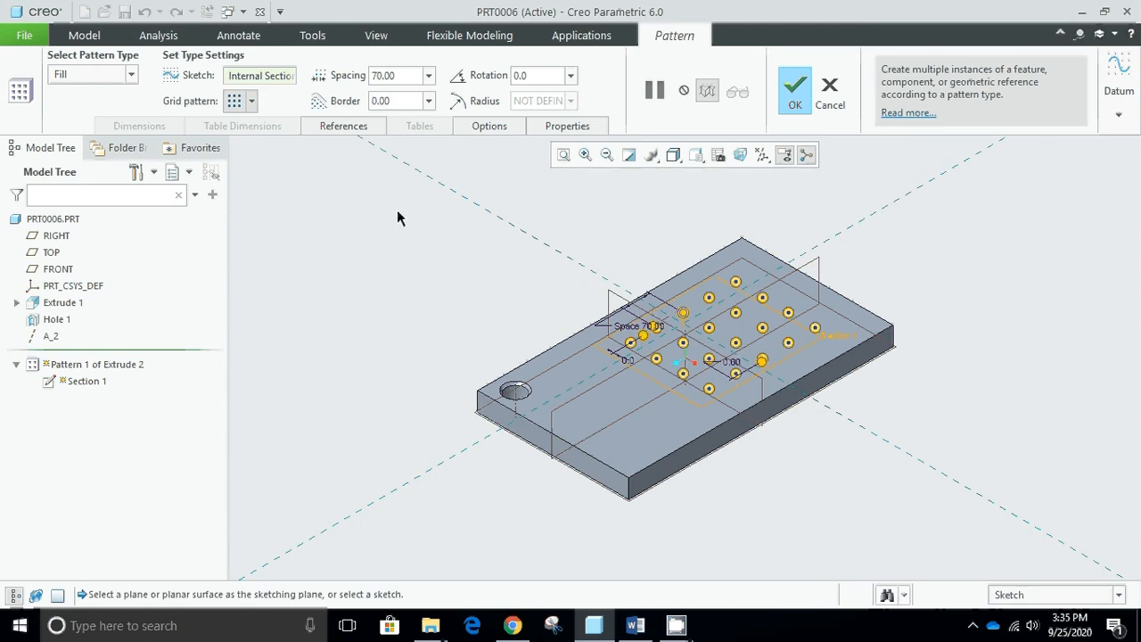
- Try the diamond and hexagon grid arrangements for the cylinder's fill pattern
left_click(253, 102)
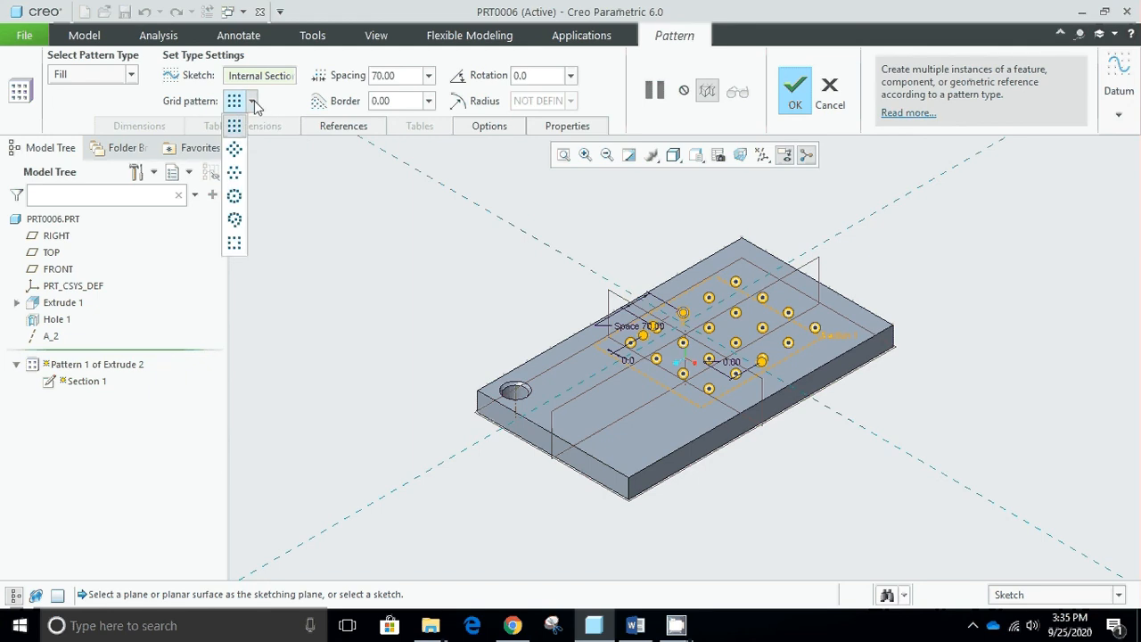
left_click(235, 150)
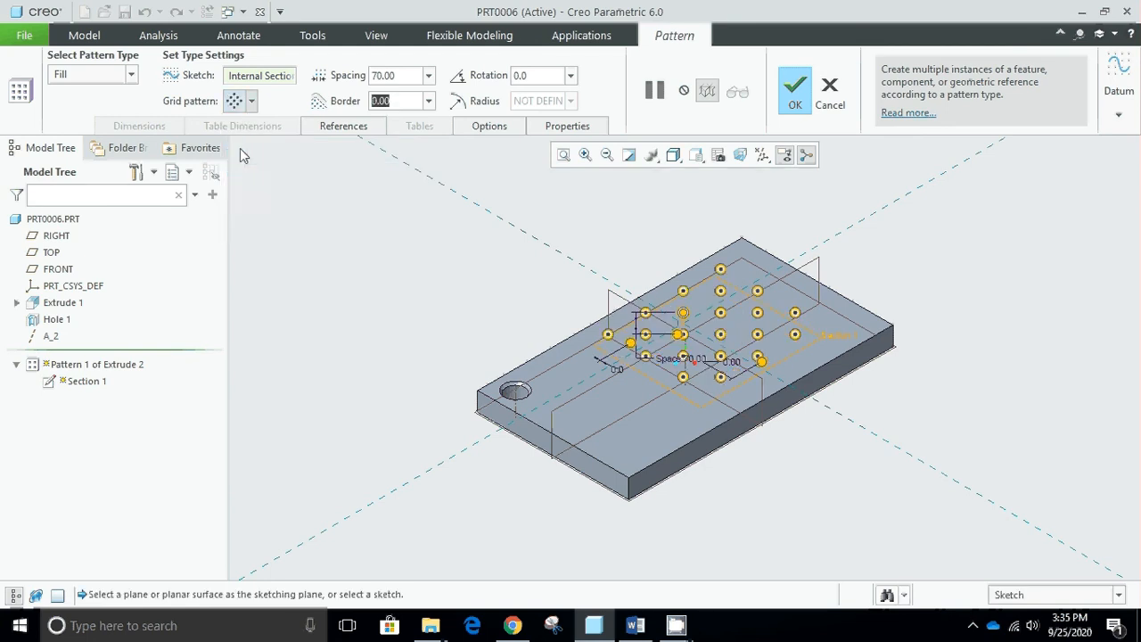
left_click(252, 101)
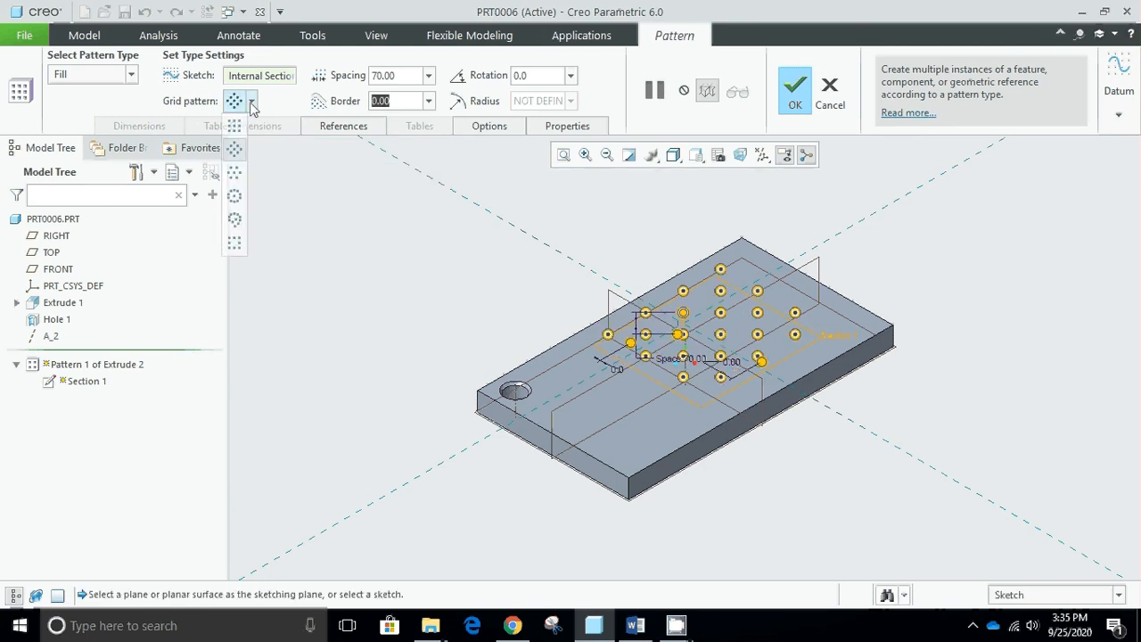
left_click(240, 174)
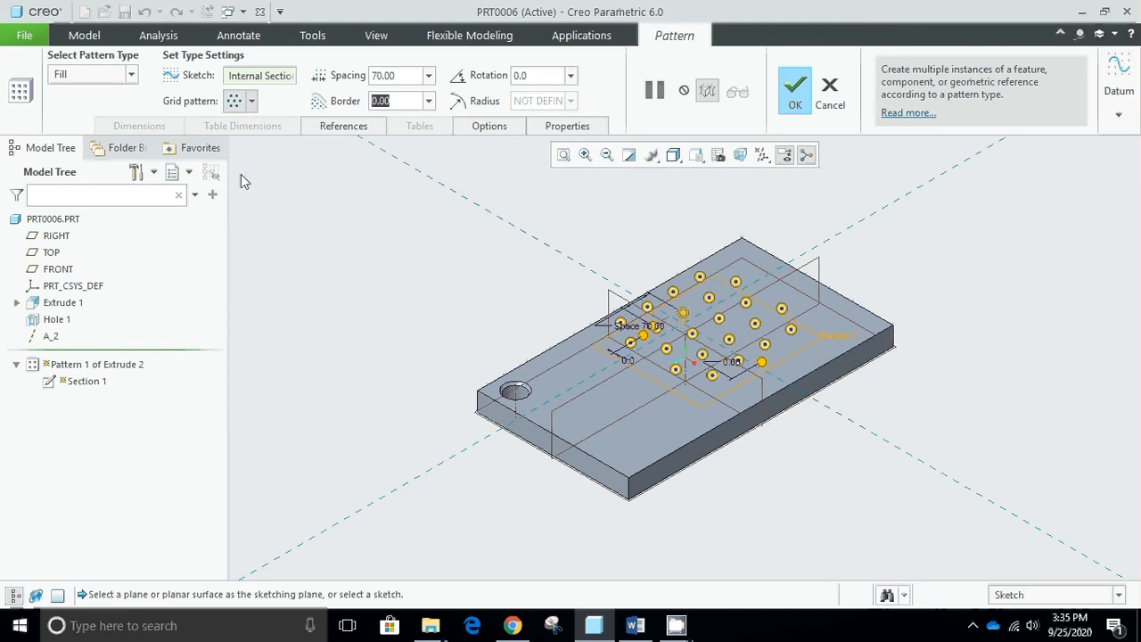
- Arrange the fill pattern's members in a circular grid with 40 spacing, and complete the cylinder pattern
left_click(253, 103)
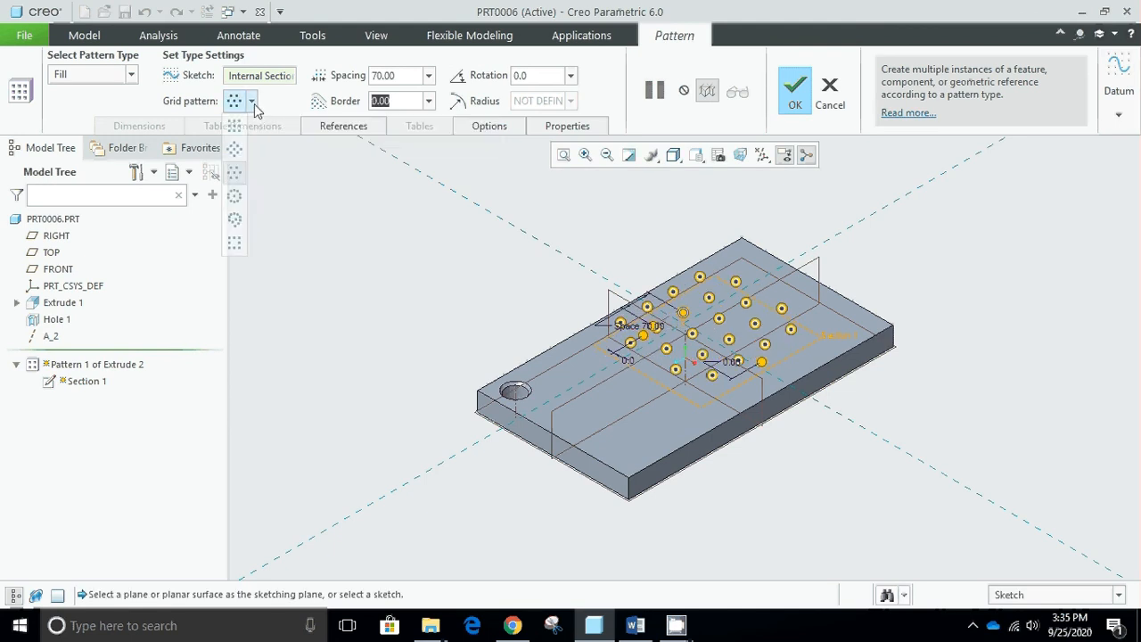
left_click(237, 197)
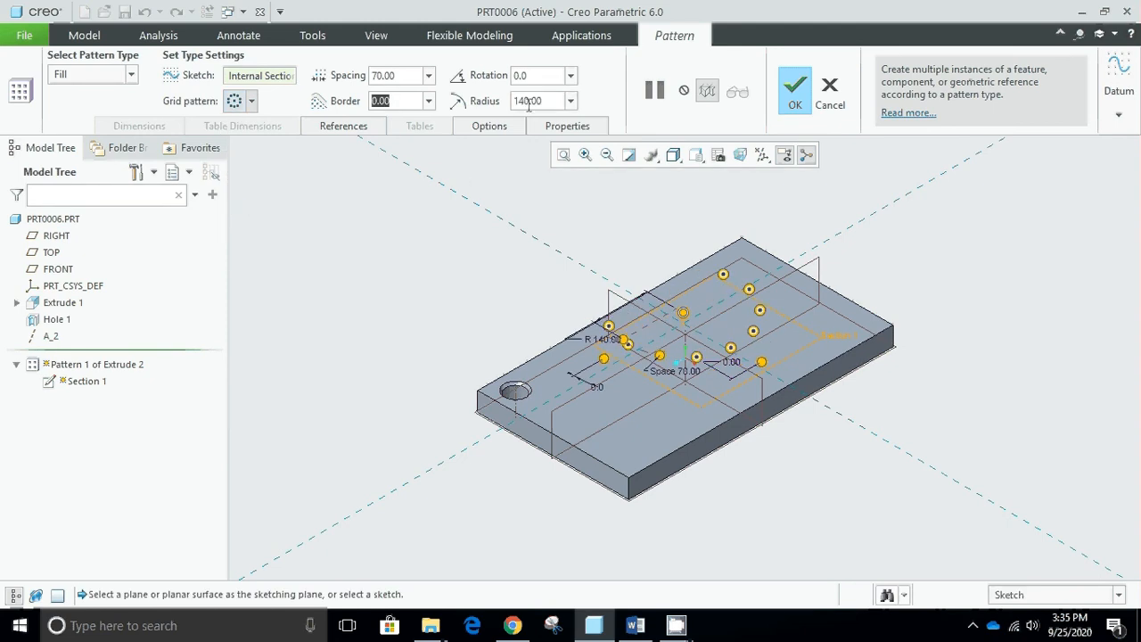
key("shift+Tab")
type("40")
key("Return")
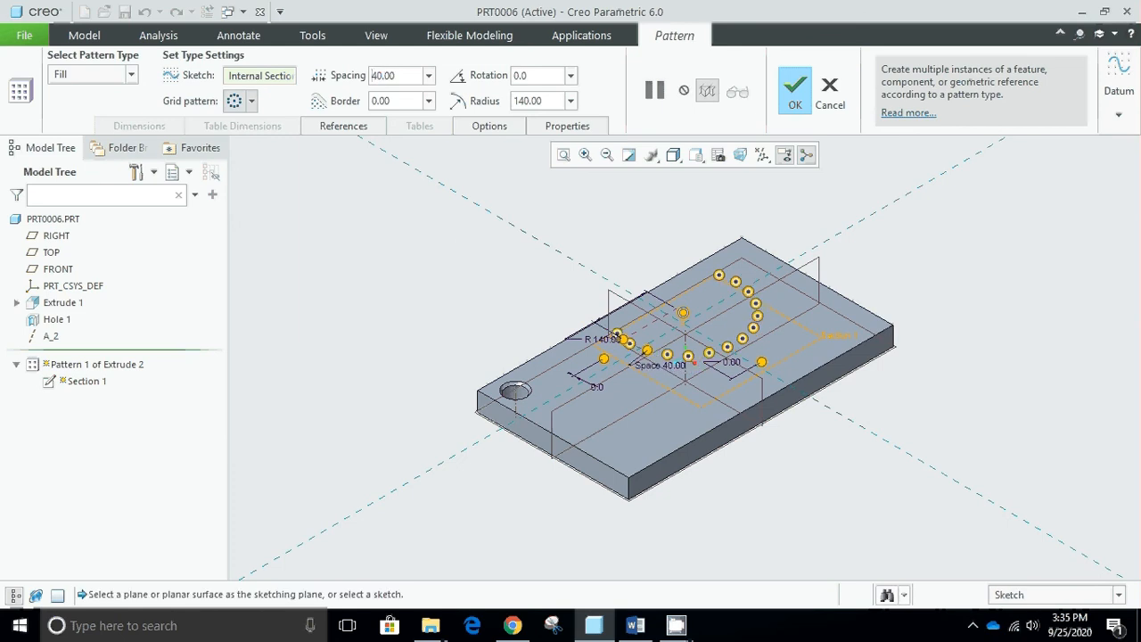
left_click(802, 85)
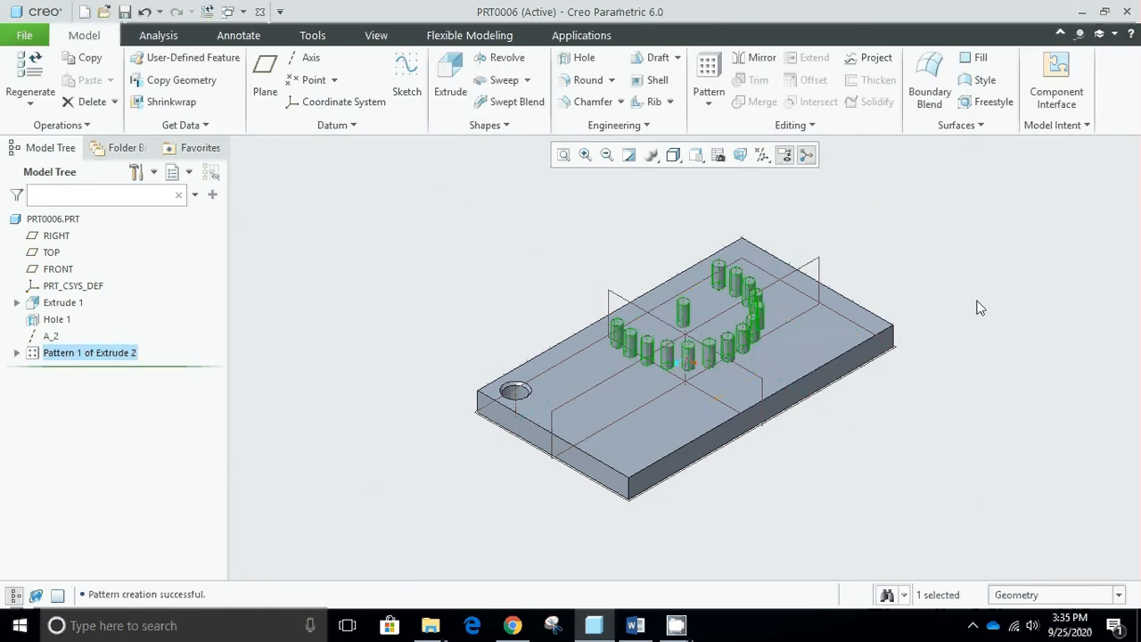
middle_click_drag(698, 282, 738, 328)
key("ctrl+d")
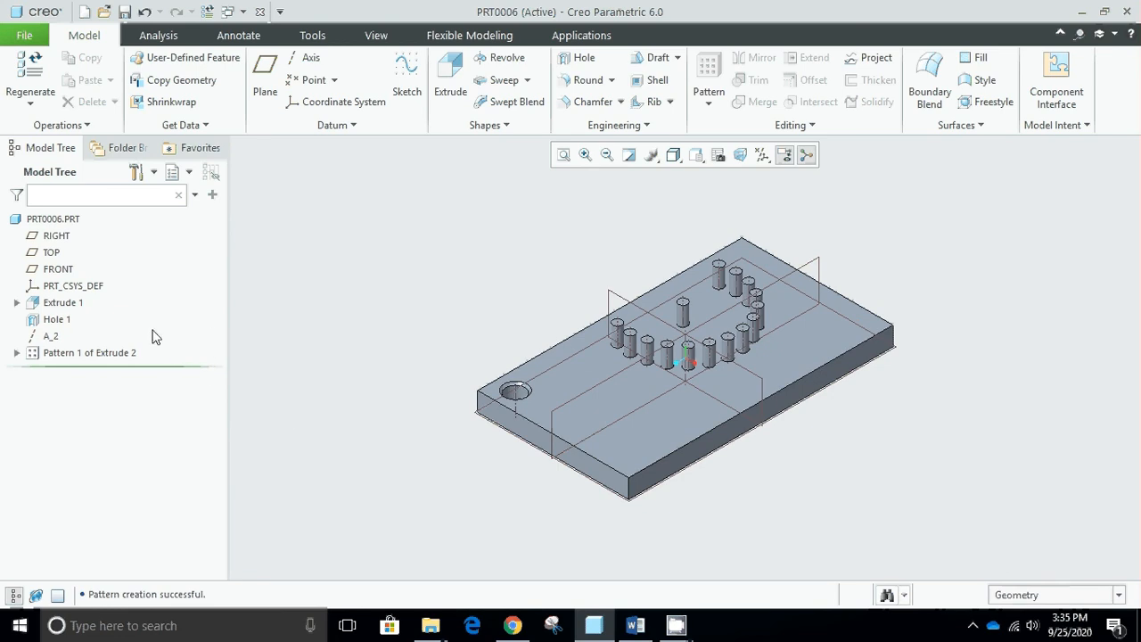
- Mirror the plate's corner hole, Hole 1, about the RIGHT datum plane
left_click(54, 320)
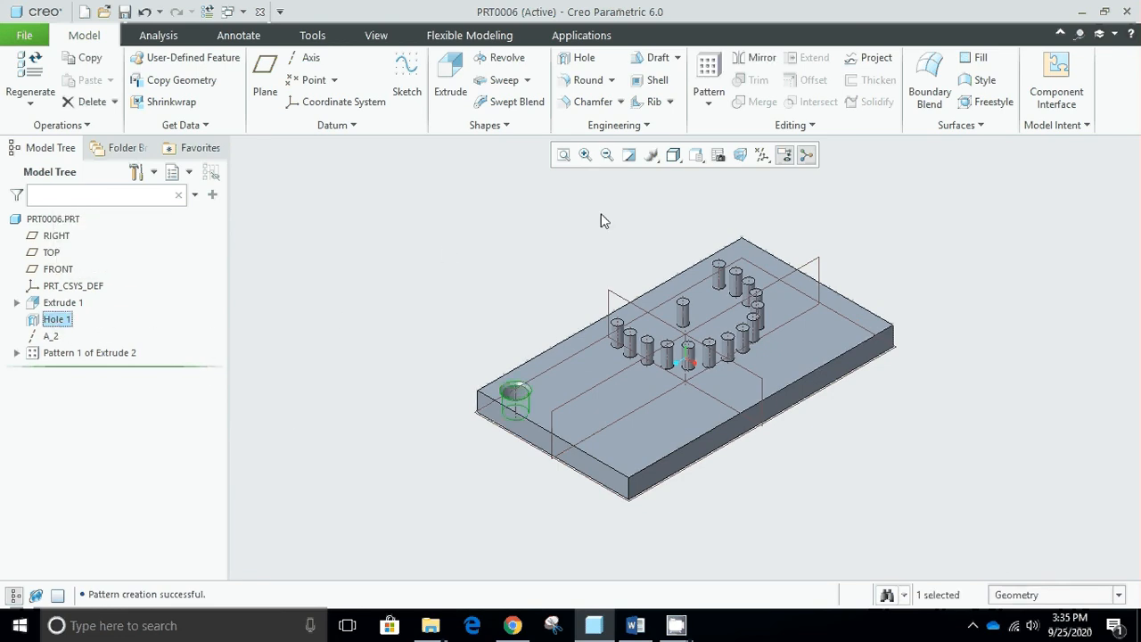
left_click(757, 61)
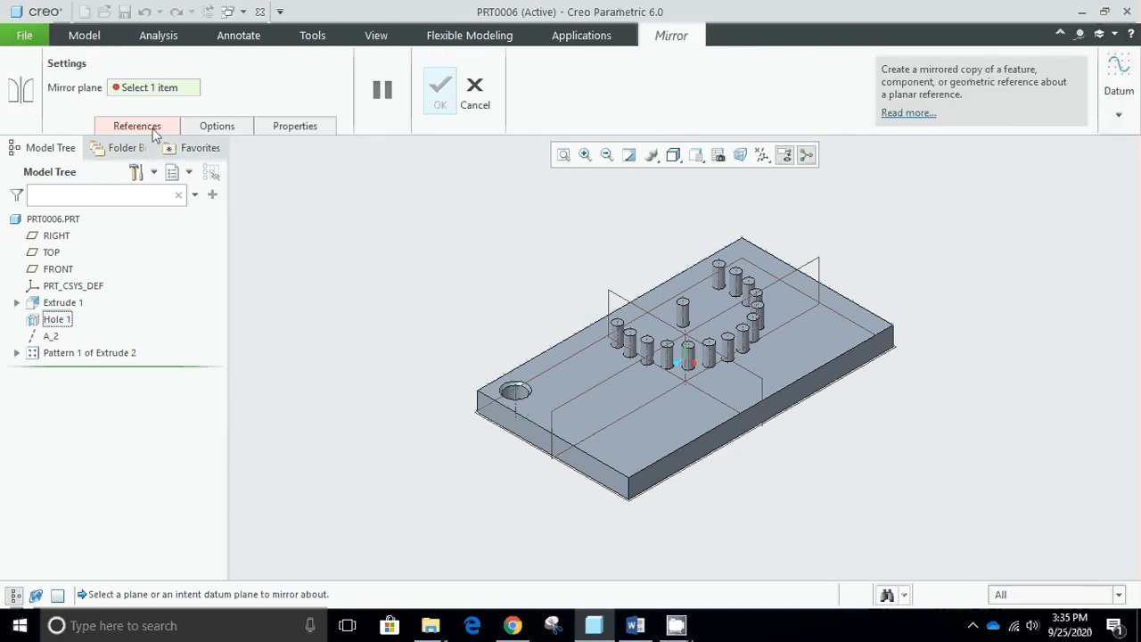
left_click(601, 382)
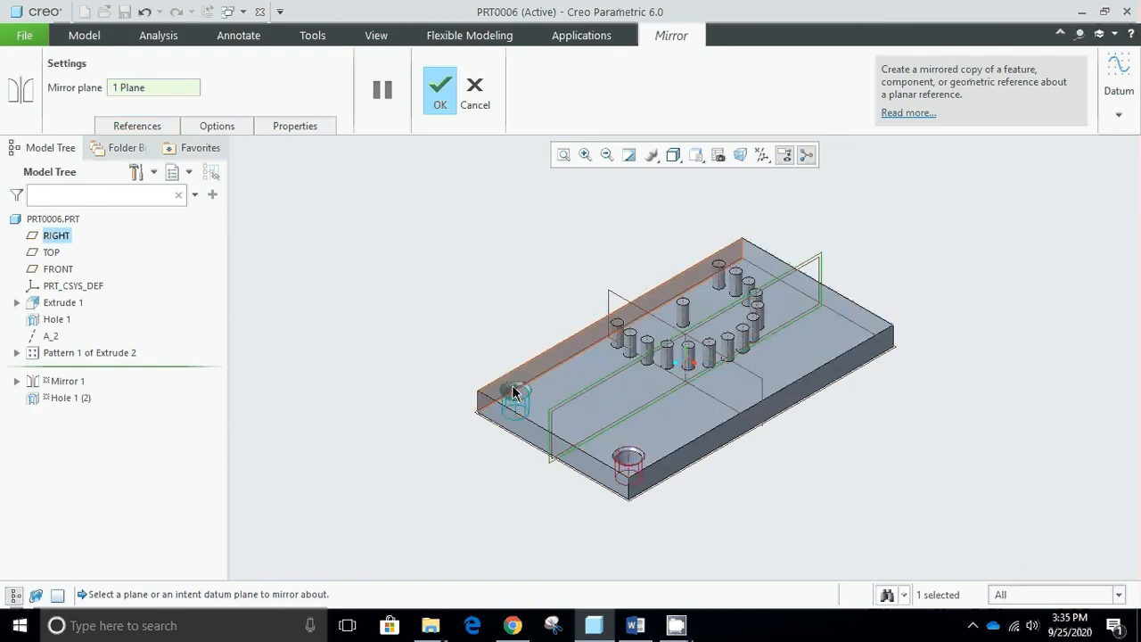
left_click(429, 91)
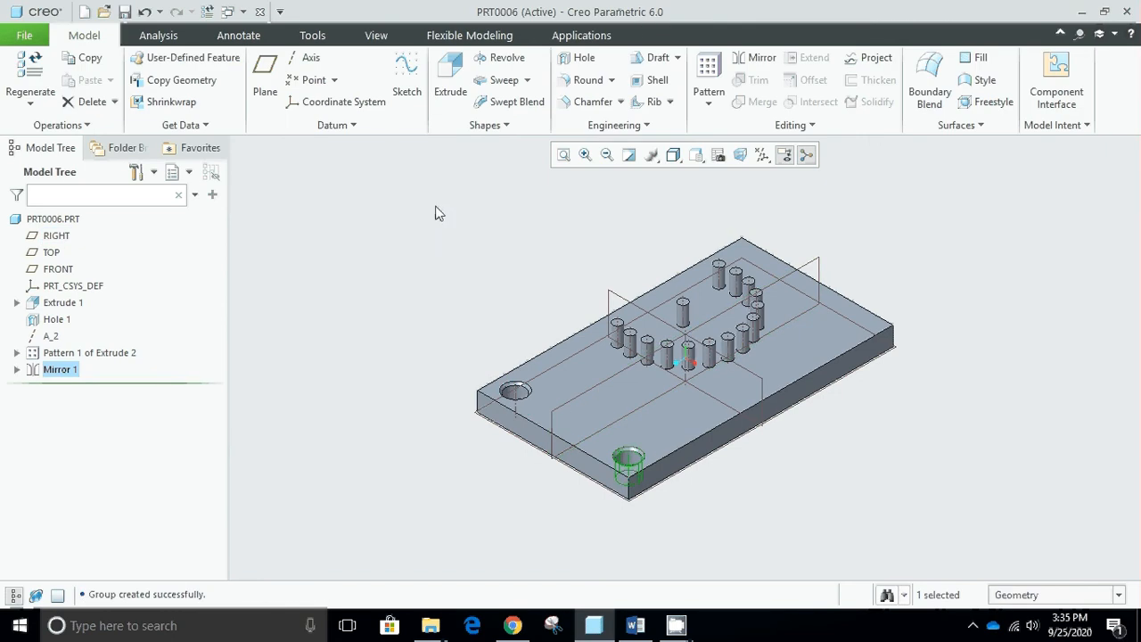
left_click(317, 306)
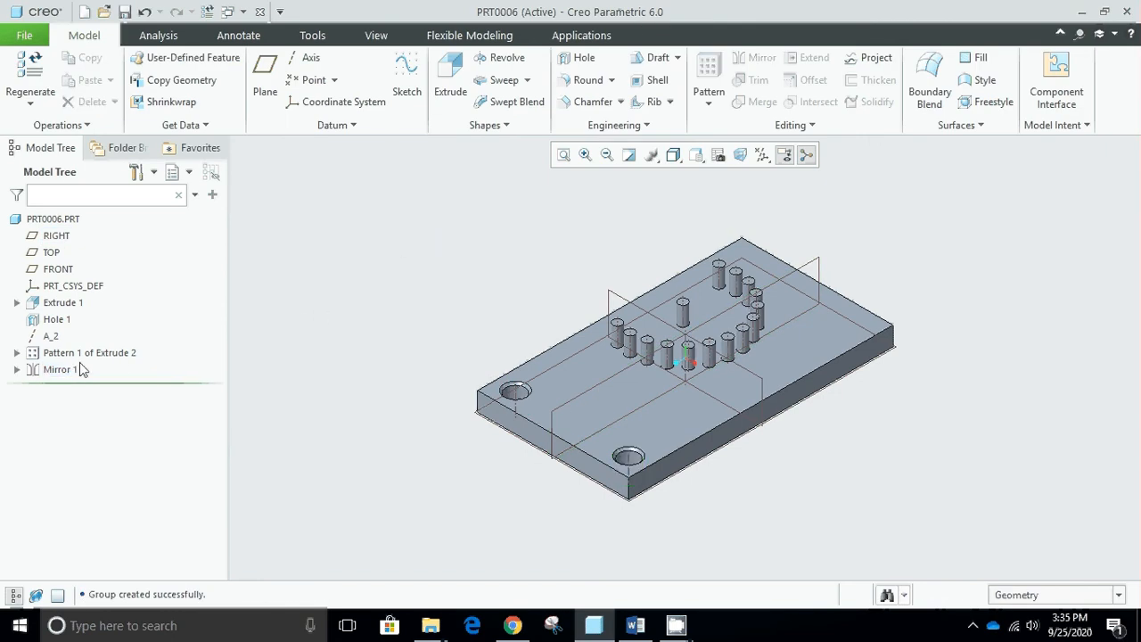
- Mirror both Hole 1 and its mirrored copy about the FRONT datum plane to the plate's other end
left_click(62, 320)
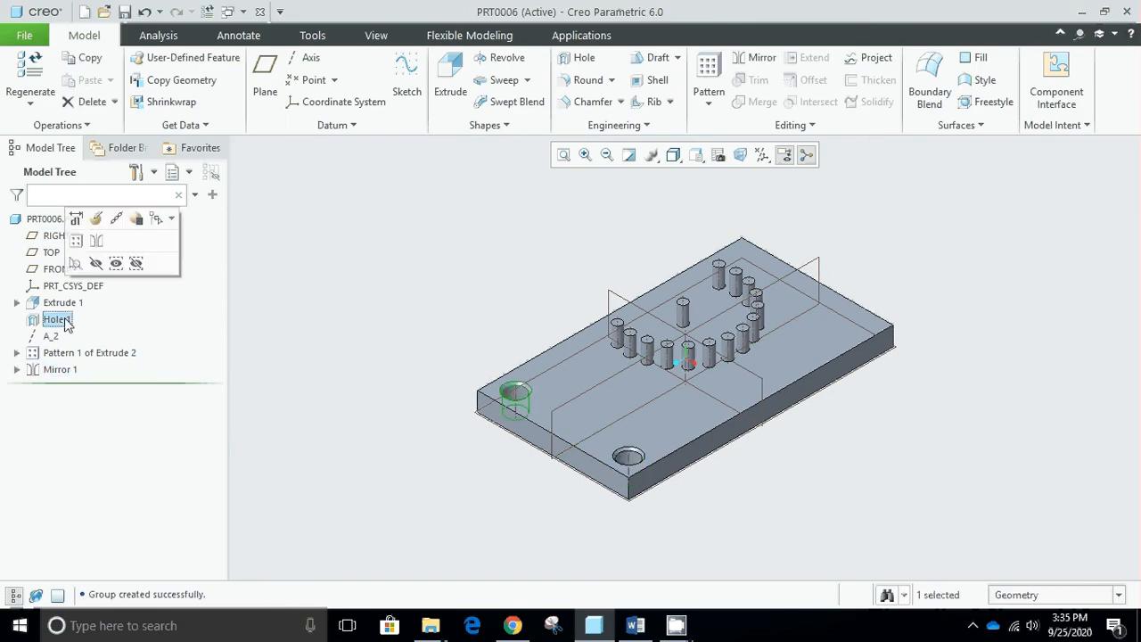
left_click(62, 369, "ctrl")
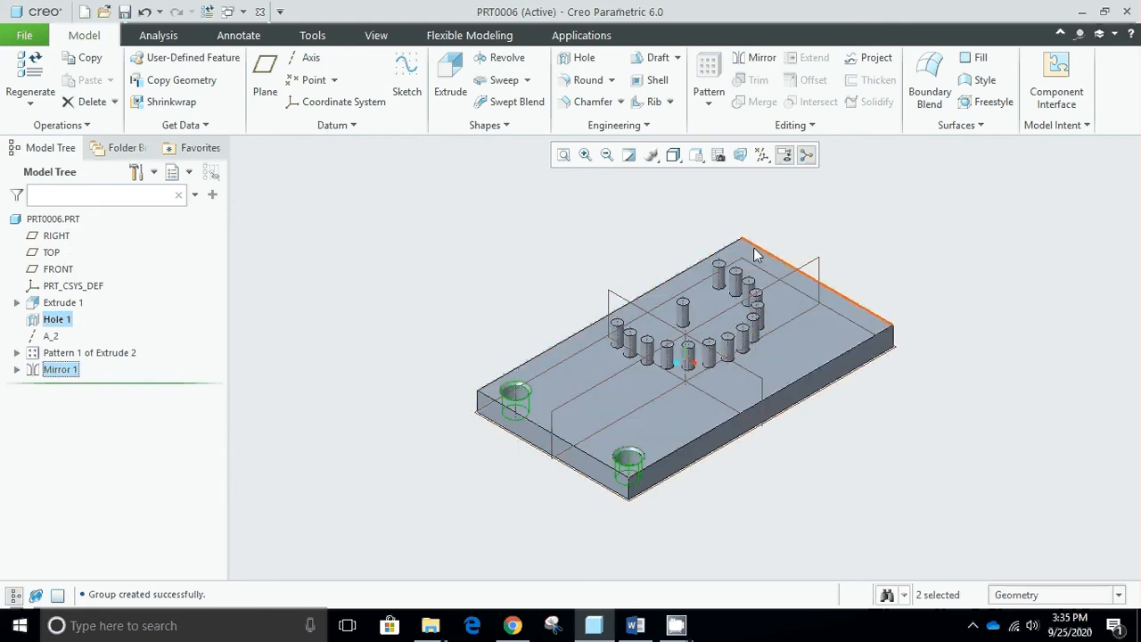
left_click(749, 65)
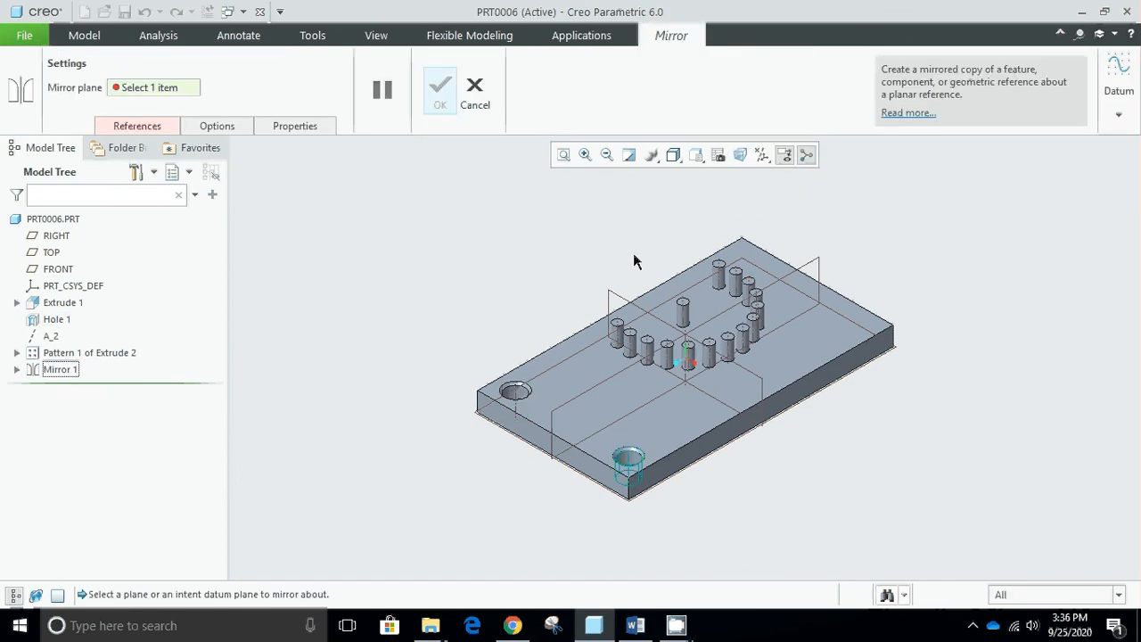
left_click(621, 299)
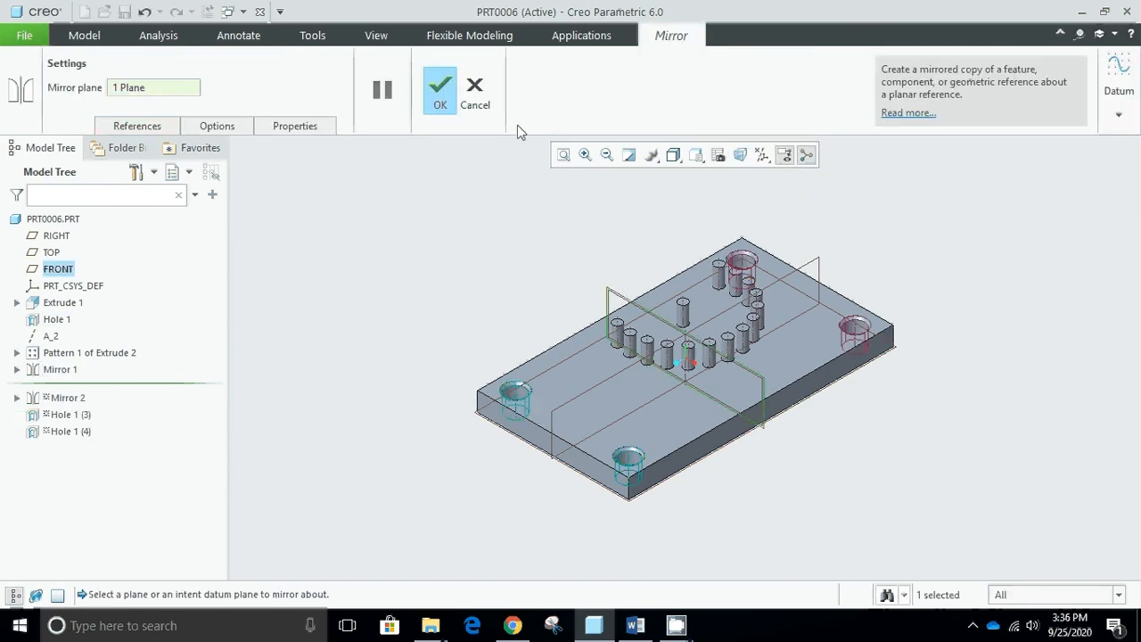
left_click(440, 90)
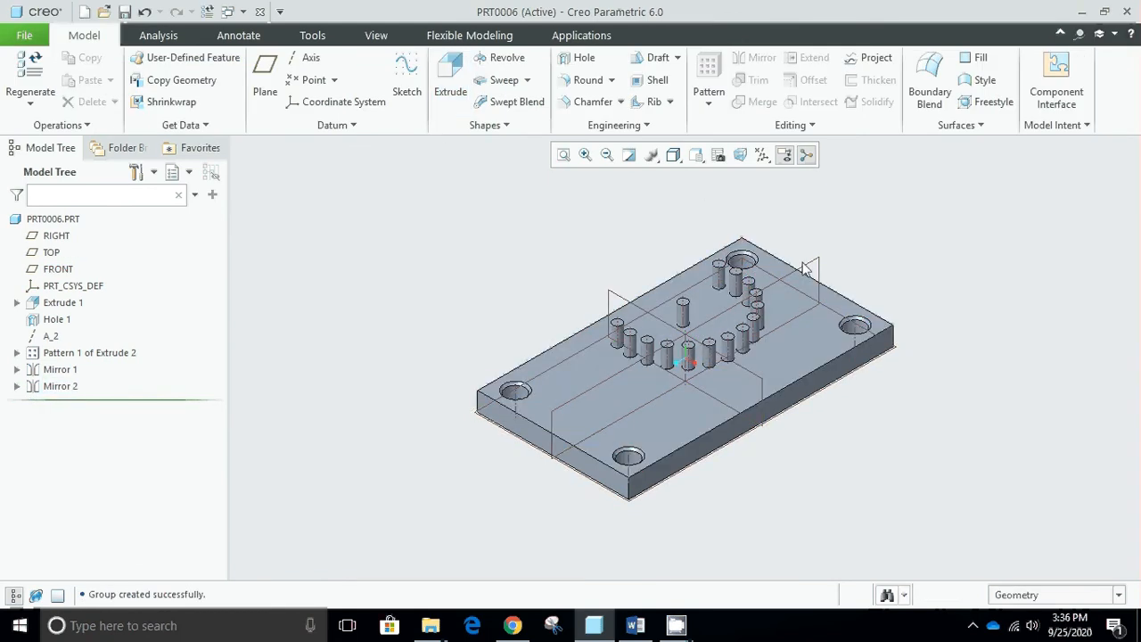
middle_click_drag(839, 301, 844, 336)
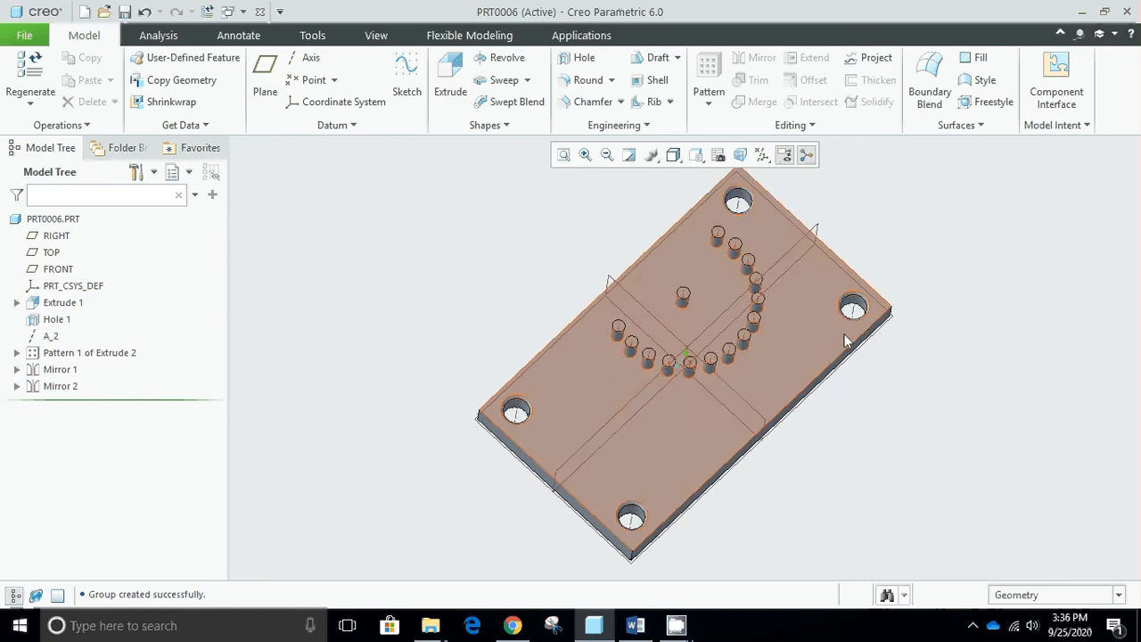
key("ctrl+d")
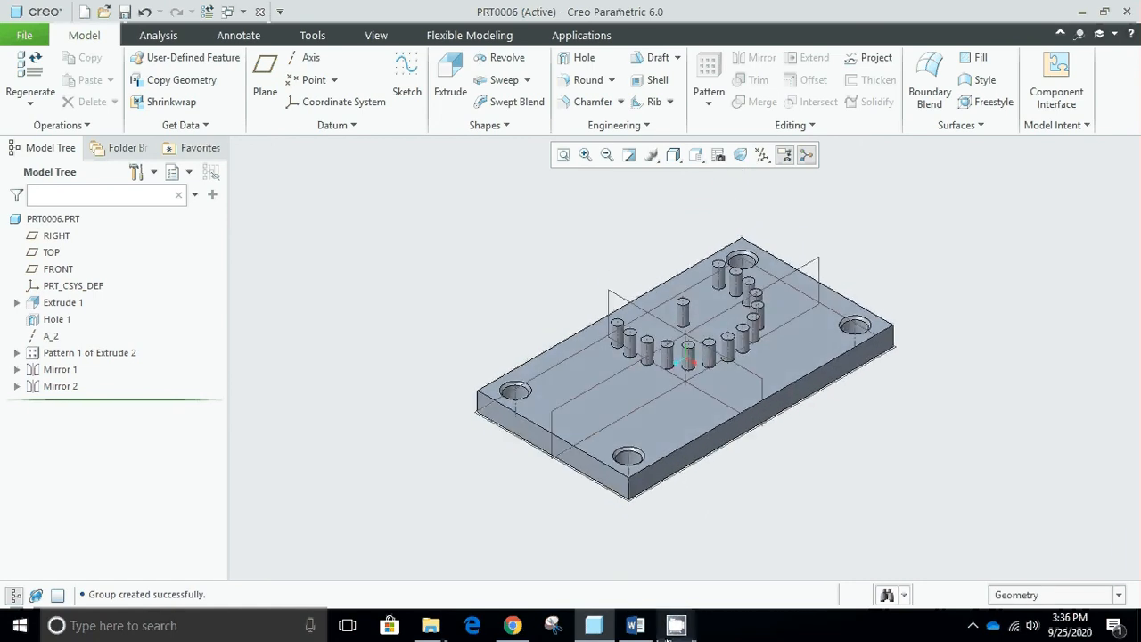